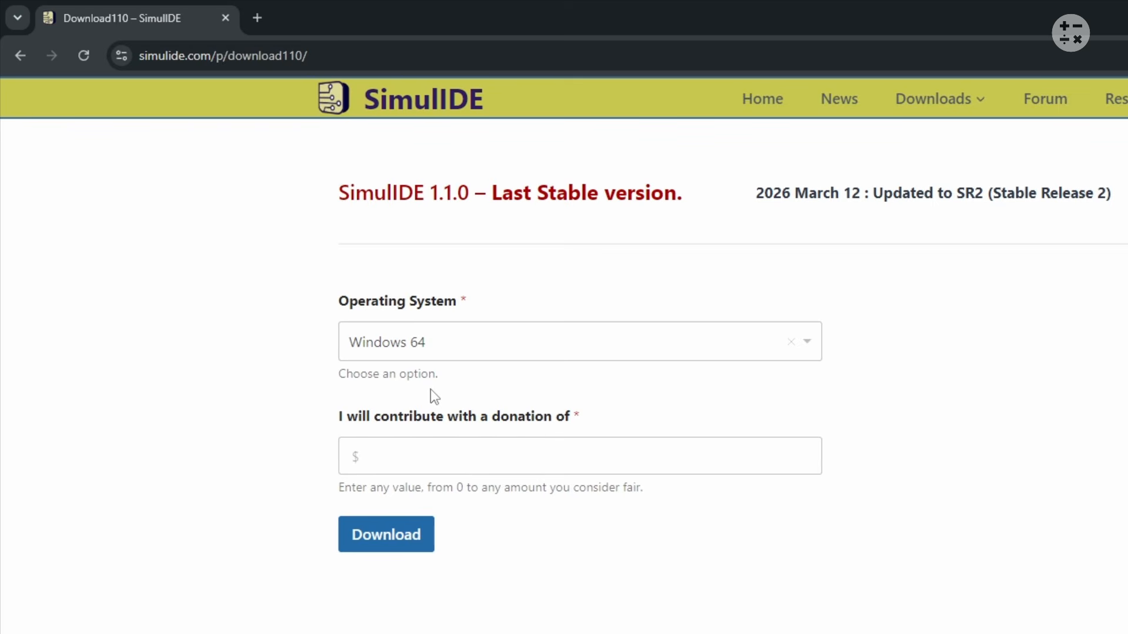
Download SimulIDE 1.1.0 for Windows 64 with a donation amount of 0
left_click(422, 450)
type("0")
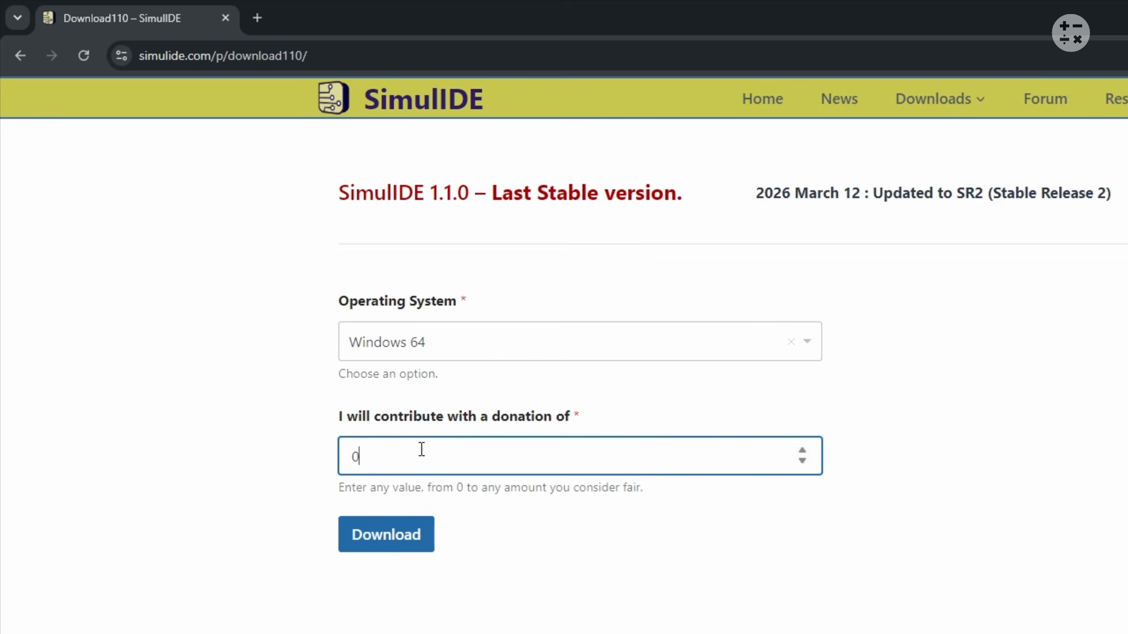
left_click(380, 544)
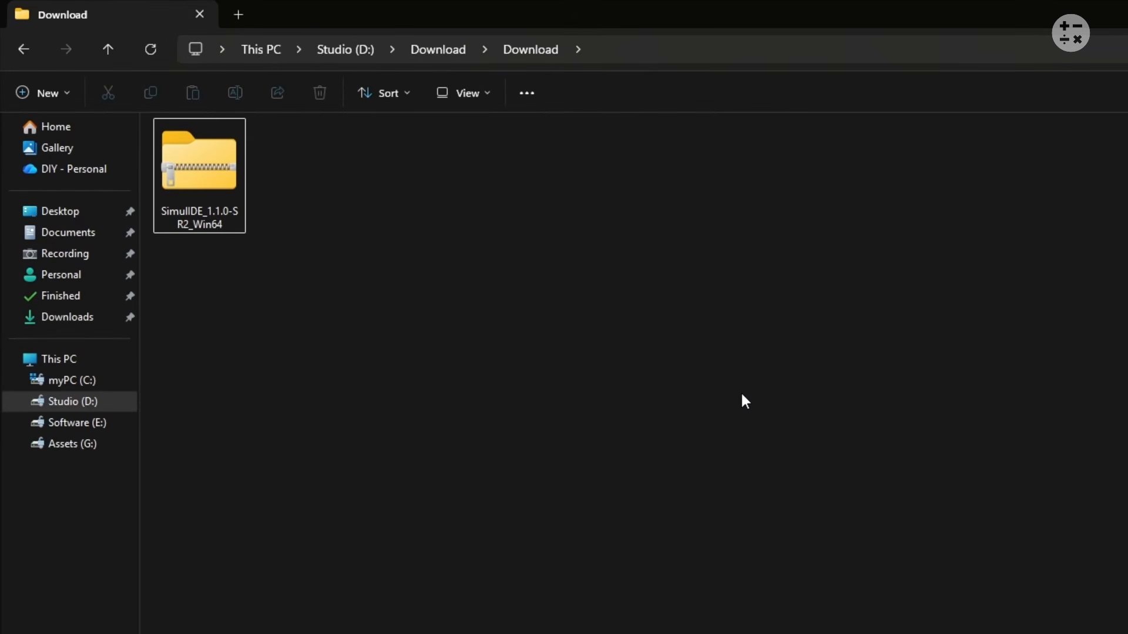
Extract the SimulIDE_1.1.0-SR2_Win64 archive into the suggested folder of the same name
right_click(222, 177)
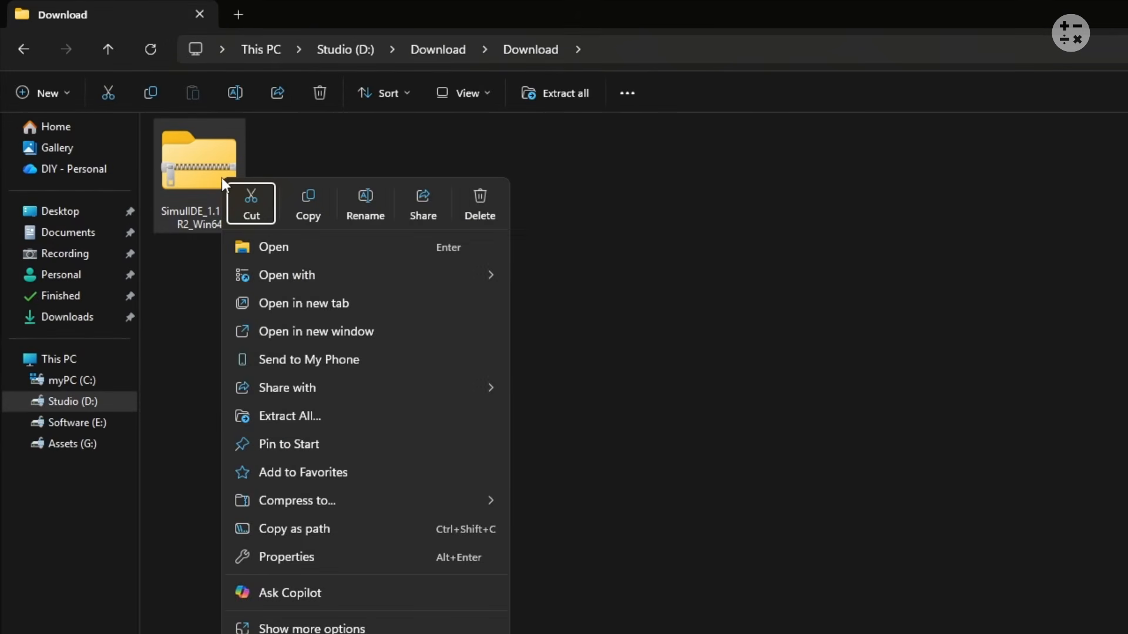
left_click(290, 414)
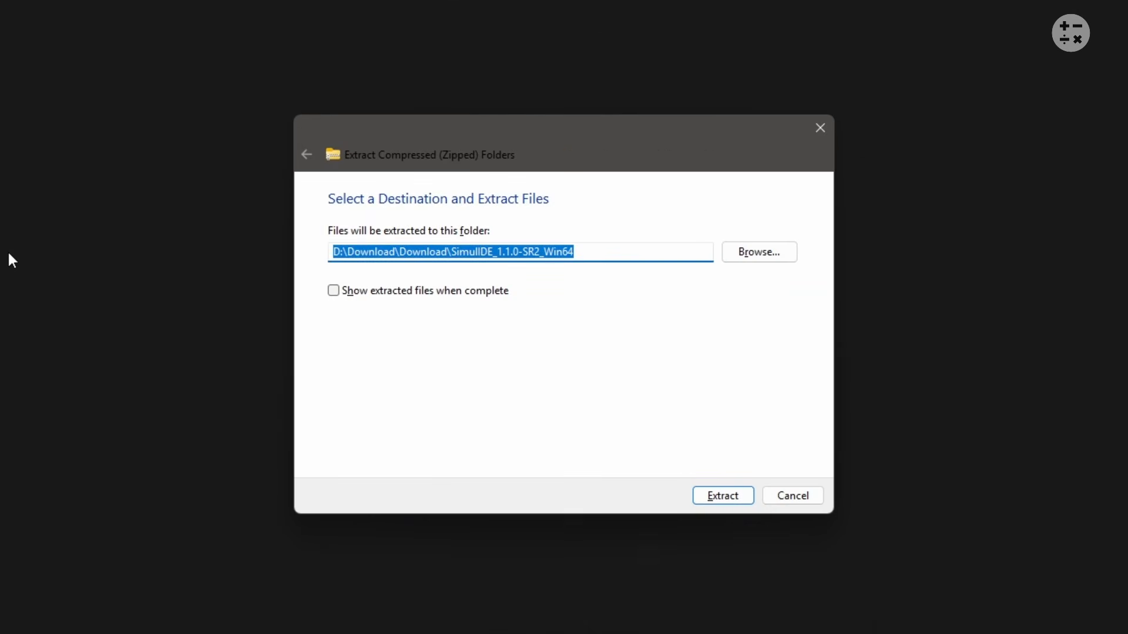
left_click(726, 500)
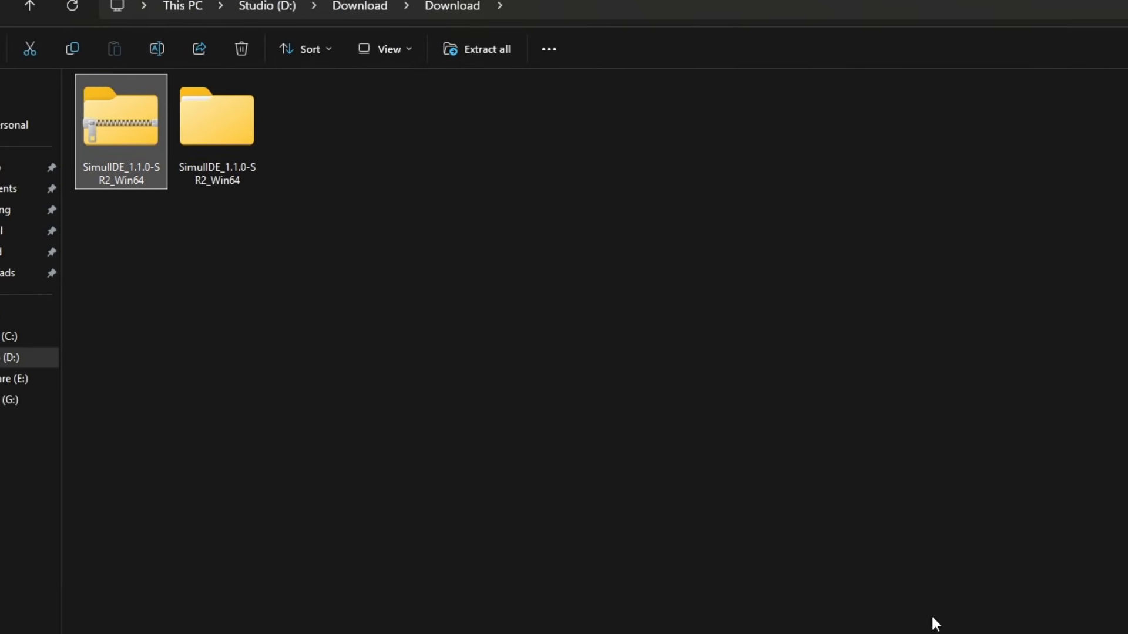
Launch the simulide application from inside the extracted SimulIDE_1.1.0-SR2_Win64 folder
double_click(318, 200)
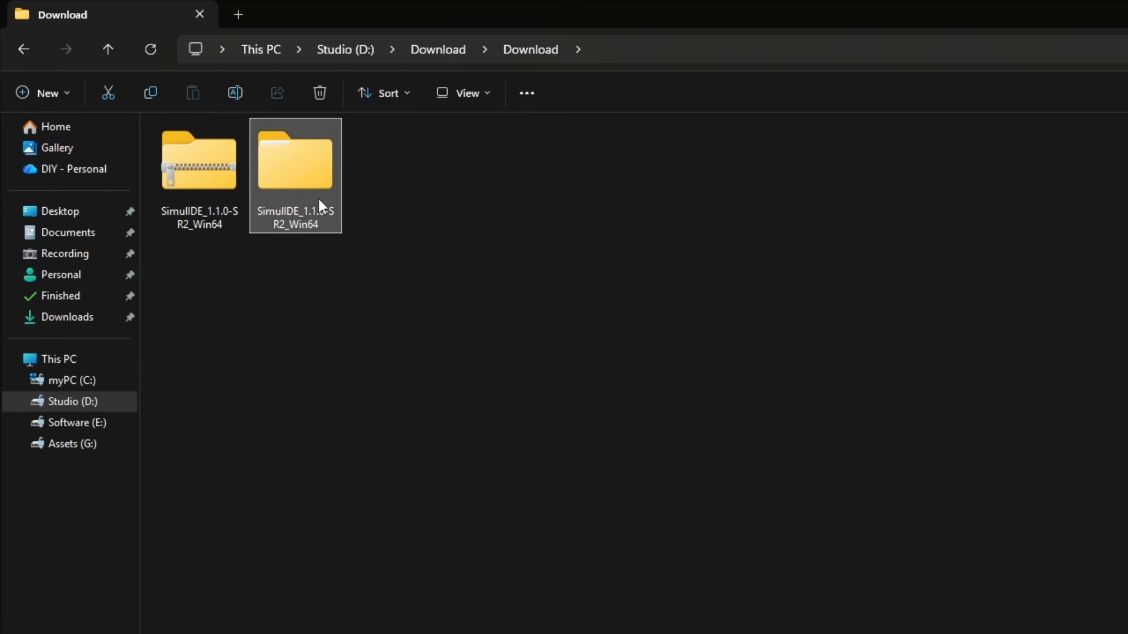
double_click(302, 151)
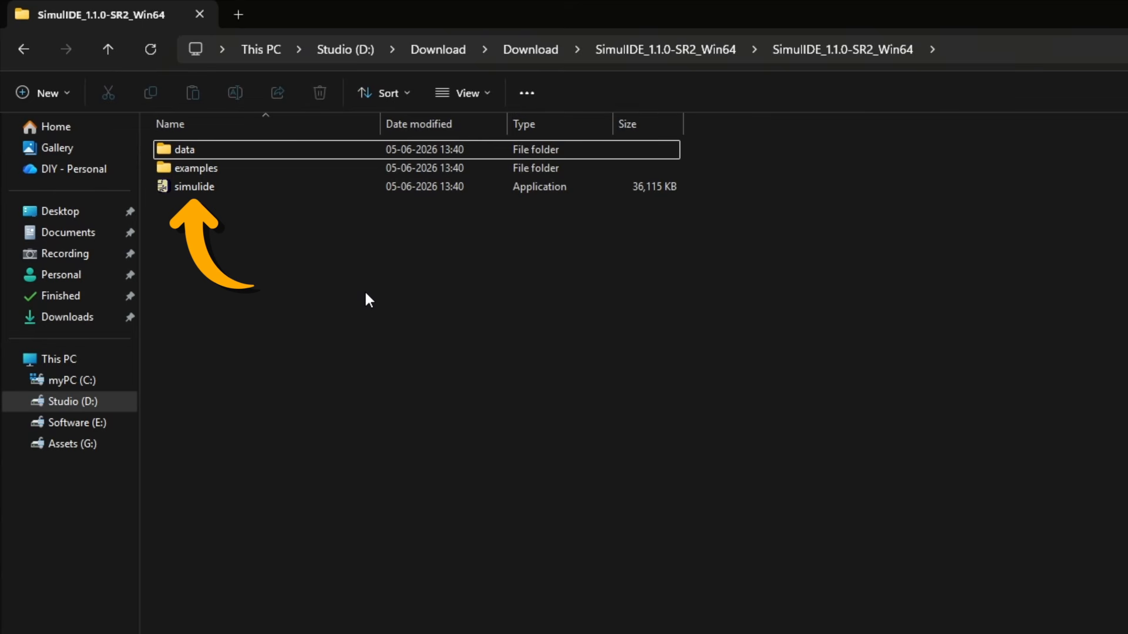
double_click(387, 190)
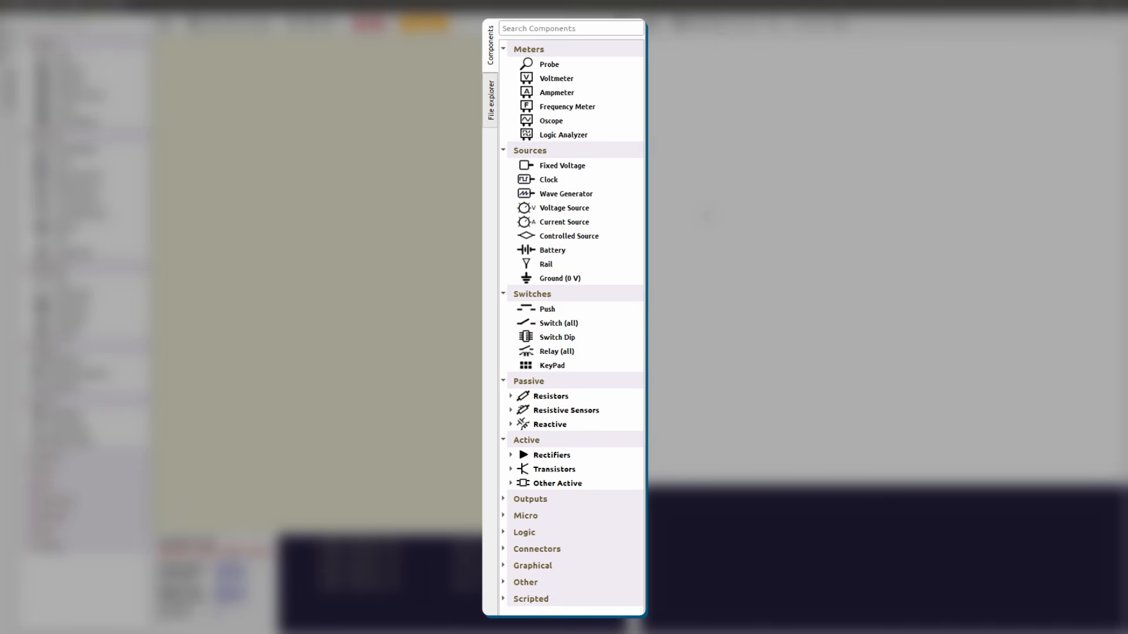
Browse the FileSystem and Examples locations in SimulIDE's file explorer
left_click(492, 111)
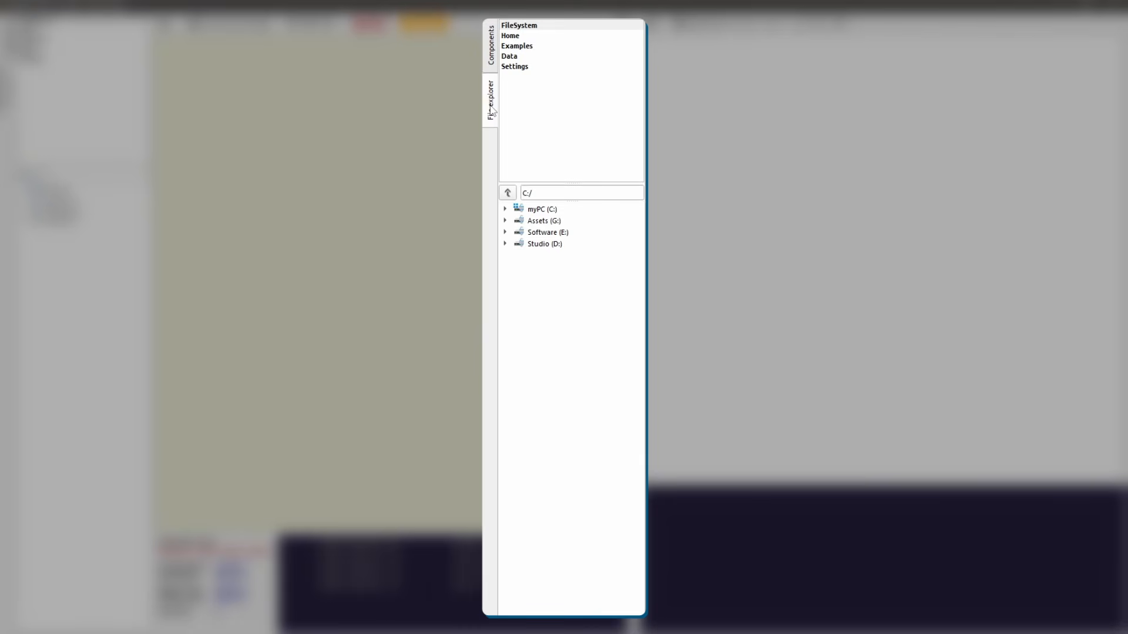
left_click(523, 27)
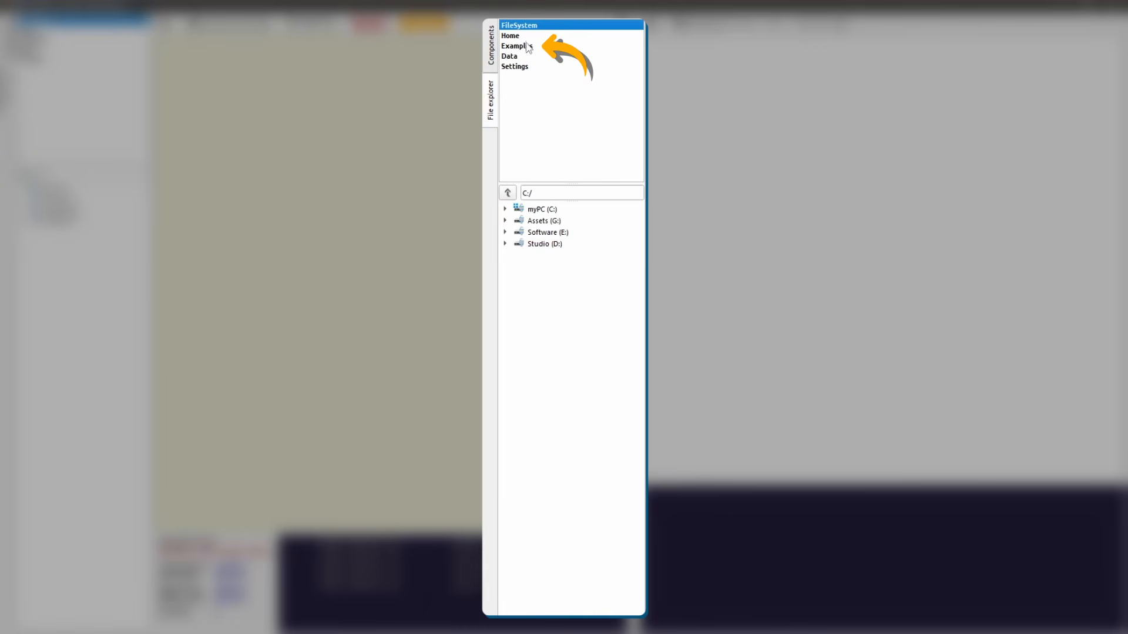
left_click(527, 47)
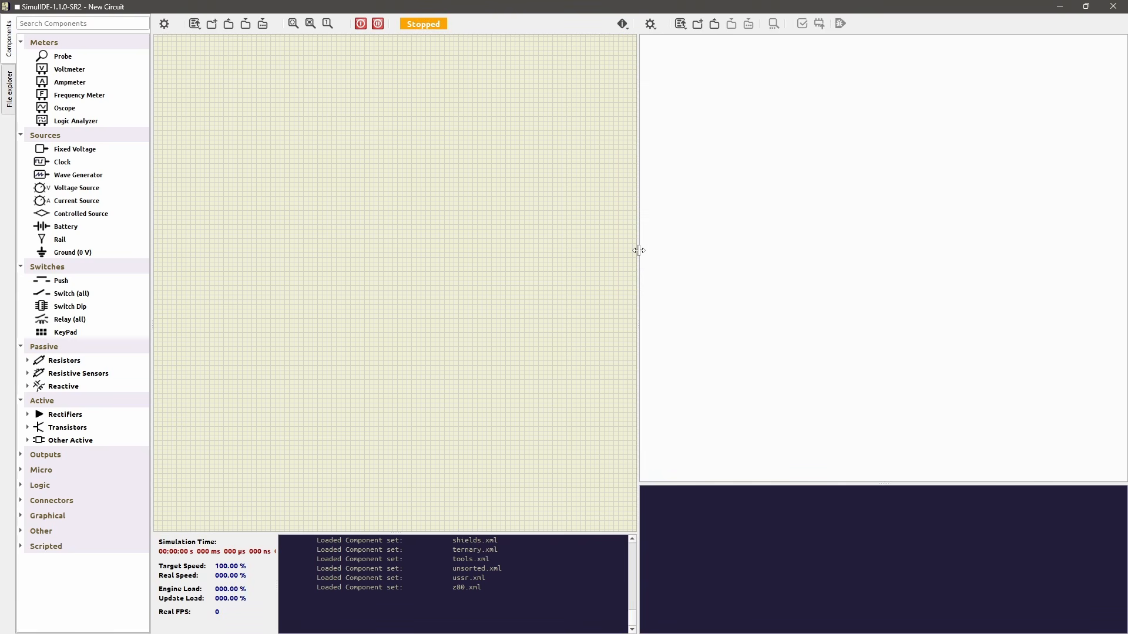
Widen the circuit canvas by shrinking the code editor area, and create a new circuit
left_click_drag(638, 250, 984, 245)
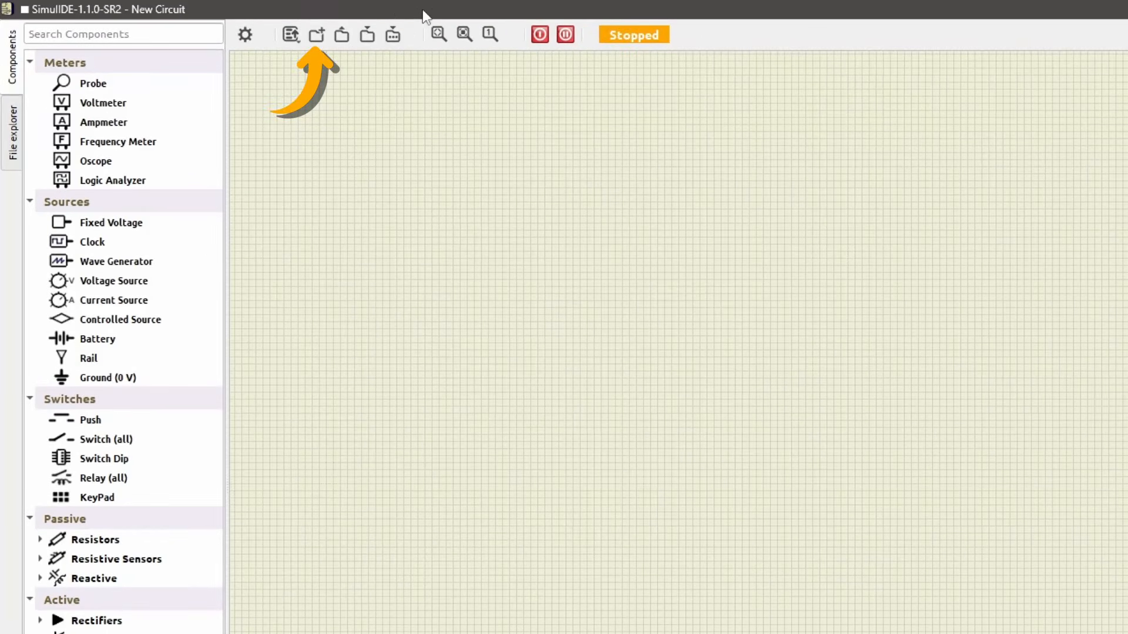
left_click(317, 38)
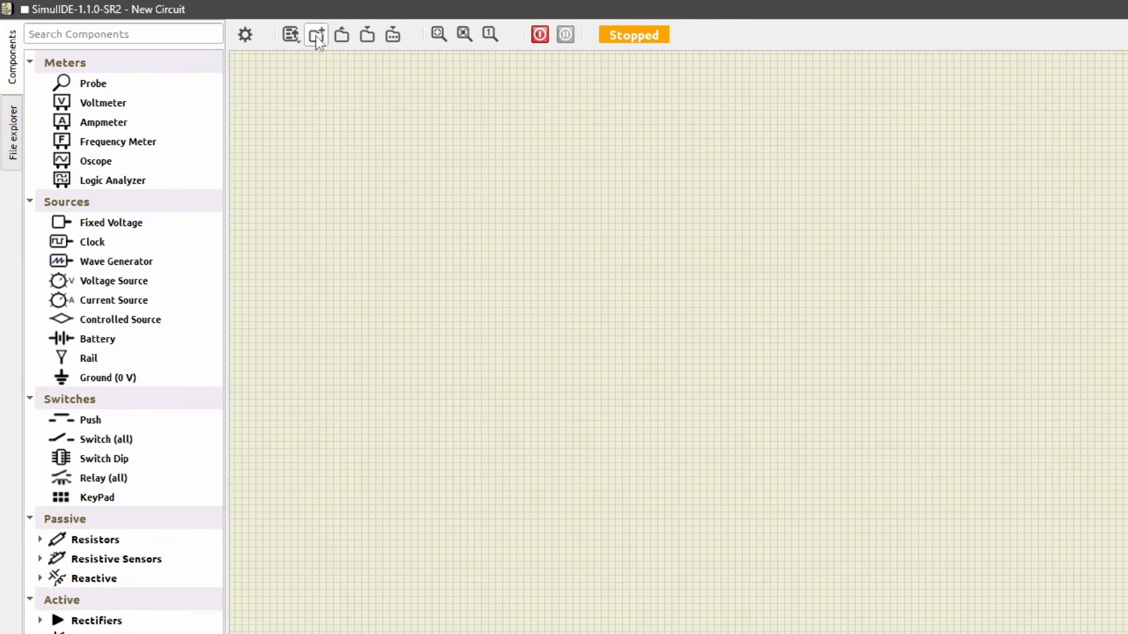
Save the new circuit in the SimulIDE folder under the file name Tutorial
left_click(397, 40)
type("T")
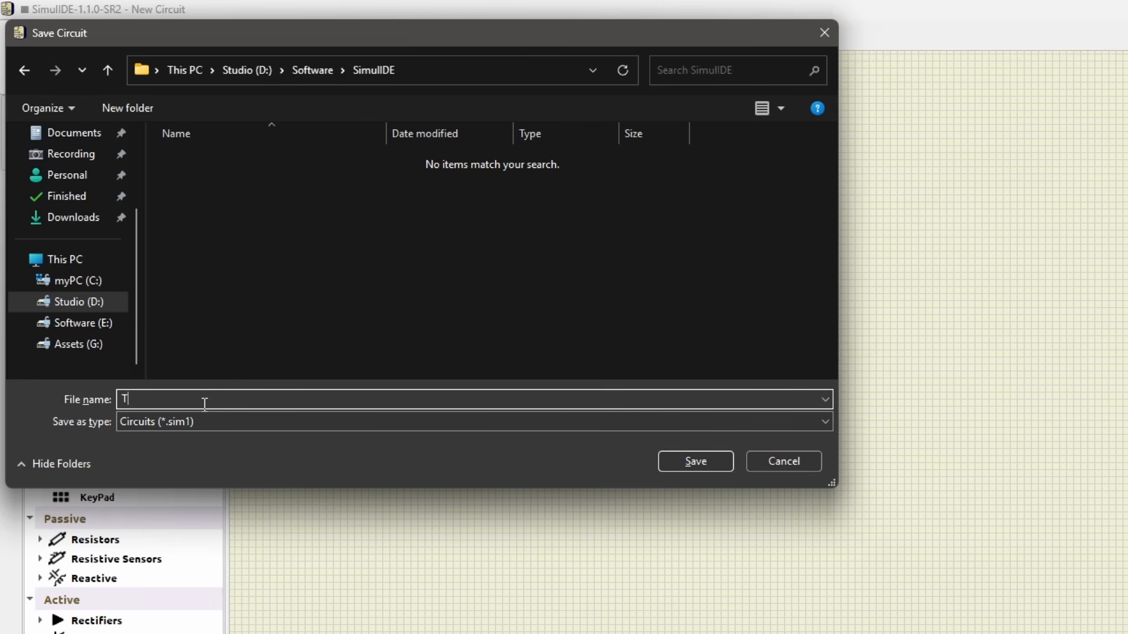
type("utorial")
left_click(686, 461)
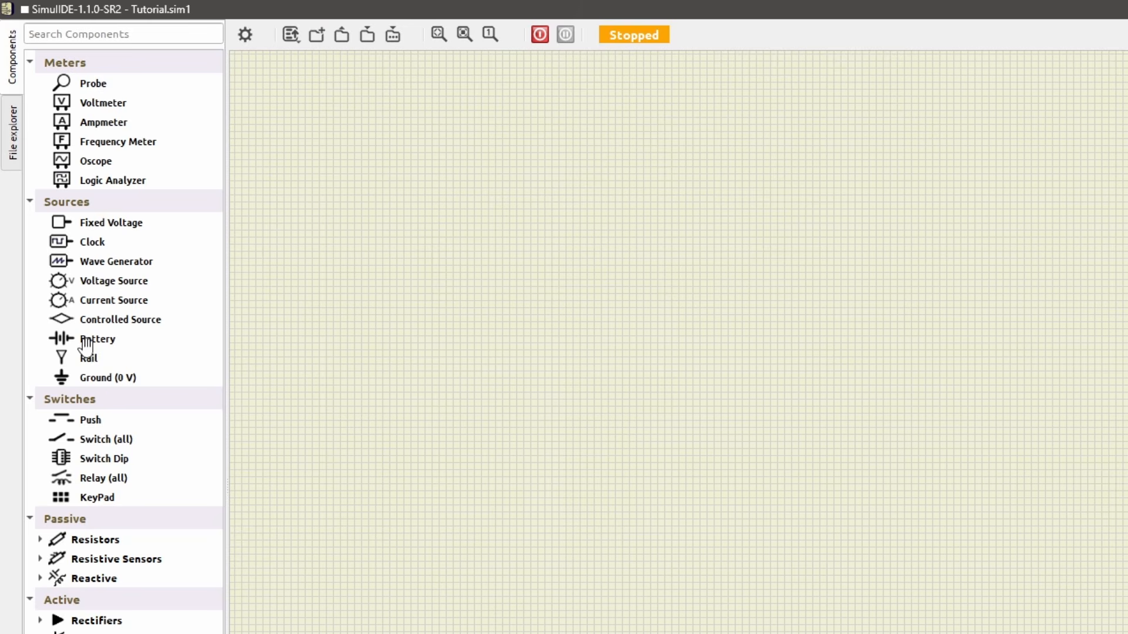
Place a battery on the canvas, label it Bat, and display its label and voltage
left_click_drag(87, 339, 498, 304)
right_click(466, 305)
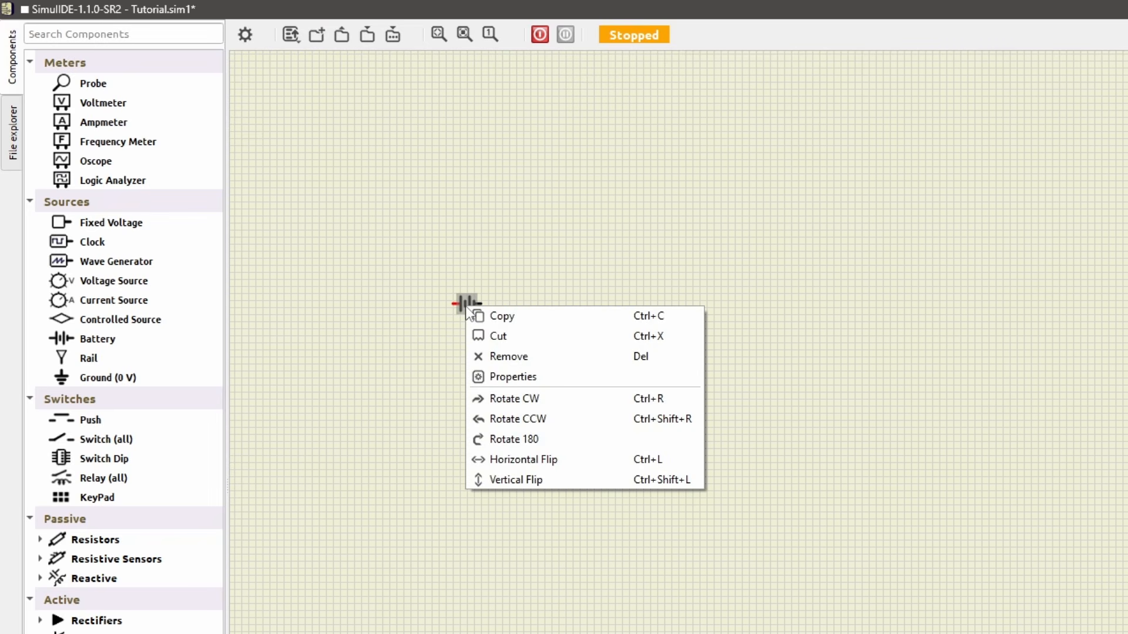
left_click(512, 377)
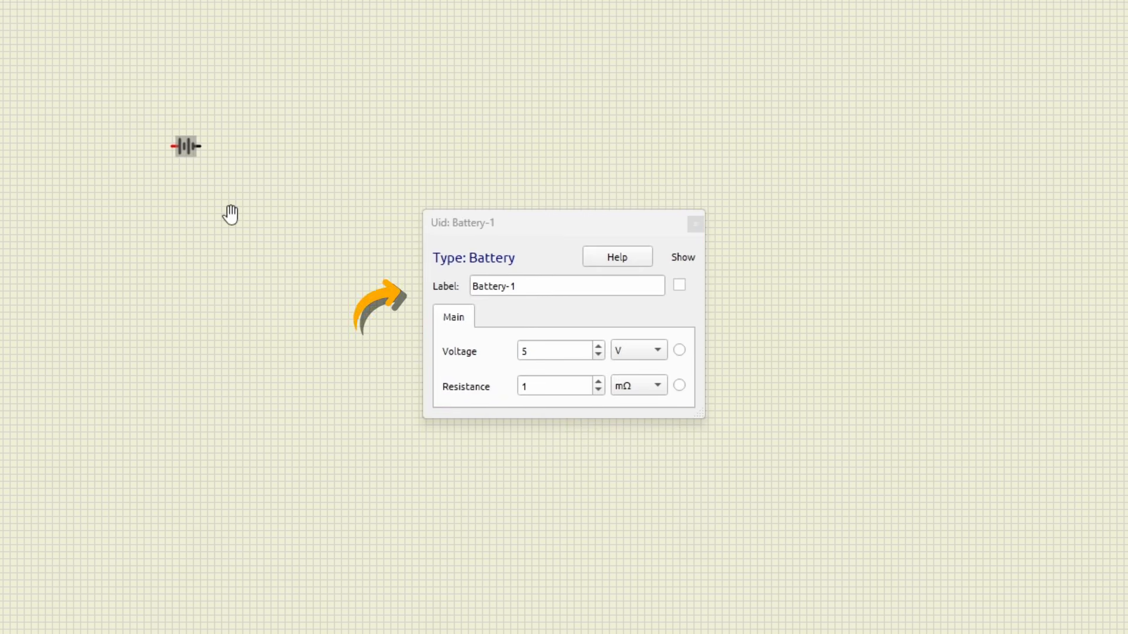
triple_click(551, 288)
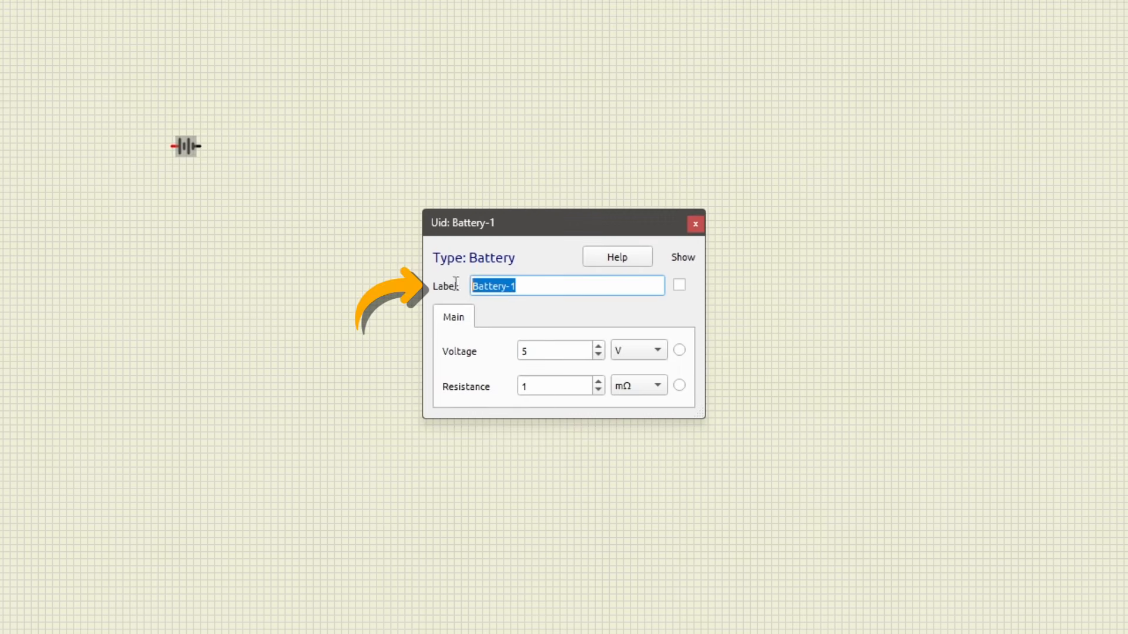
type("Bat")
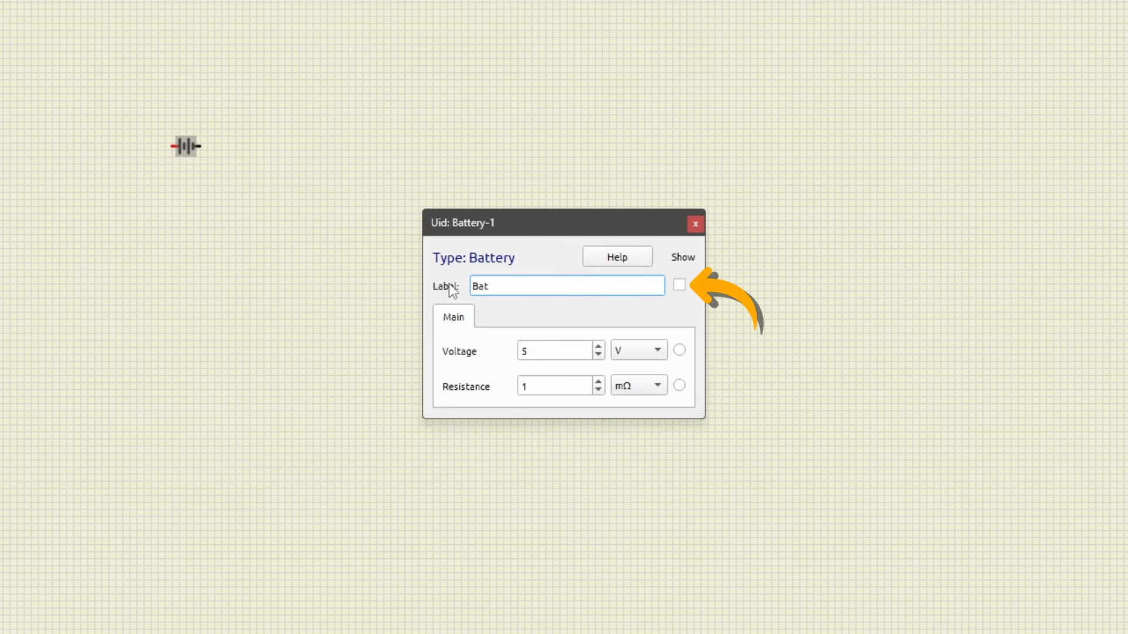
left_click(680, 287)
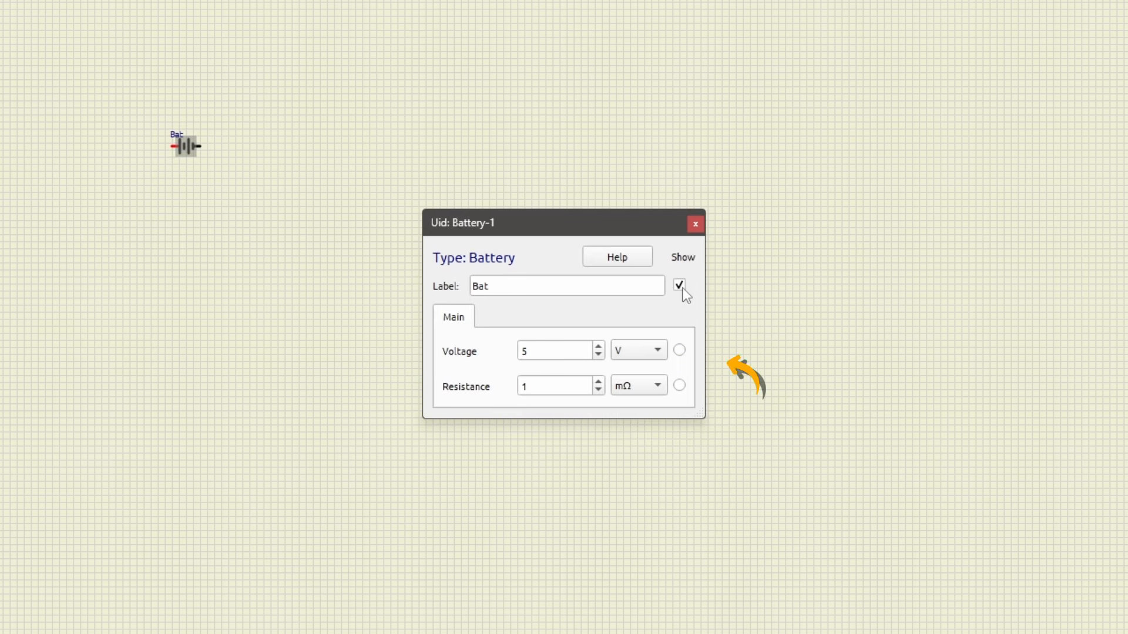
left_click(679, 350)
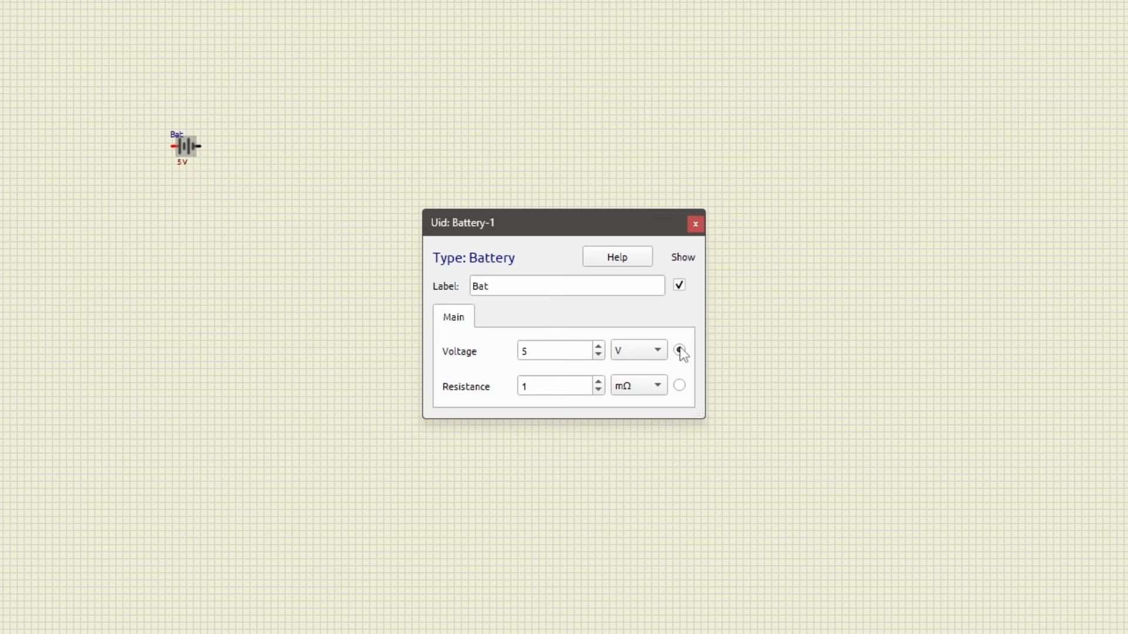
left_click(696, 225)
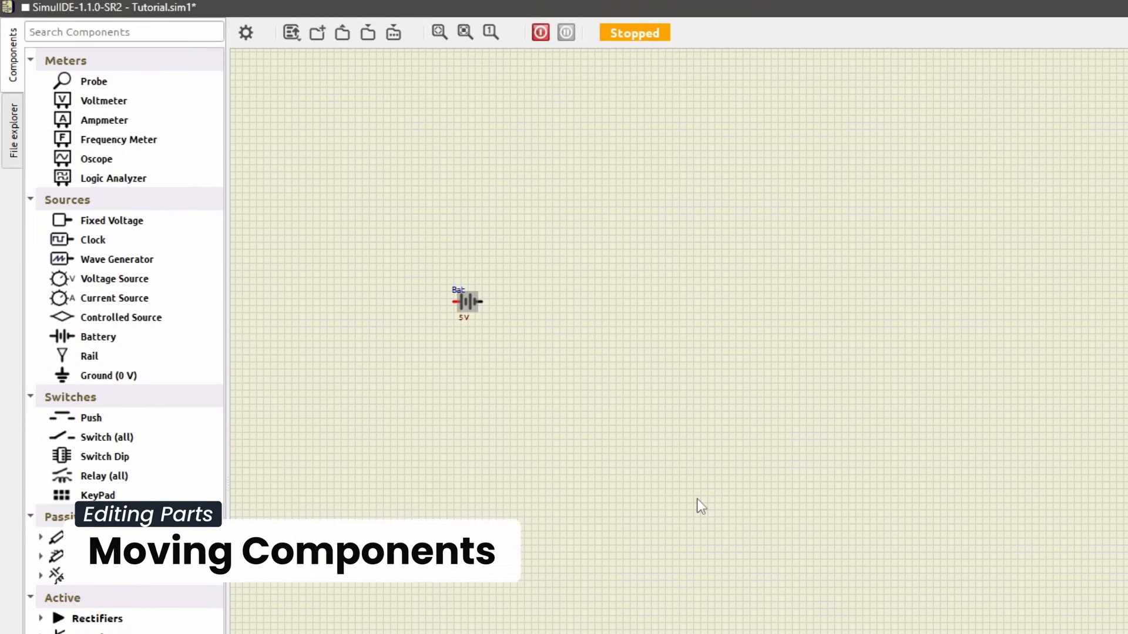
Move the battery to the middle of the circuit canvas
key("Right")
key("Right")
left_click_drag(480, 303, 837, 398)
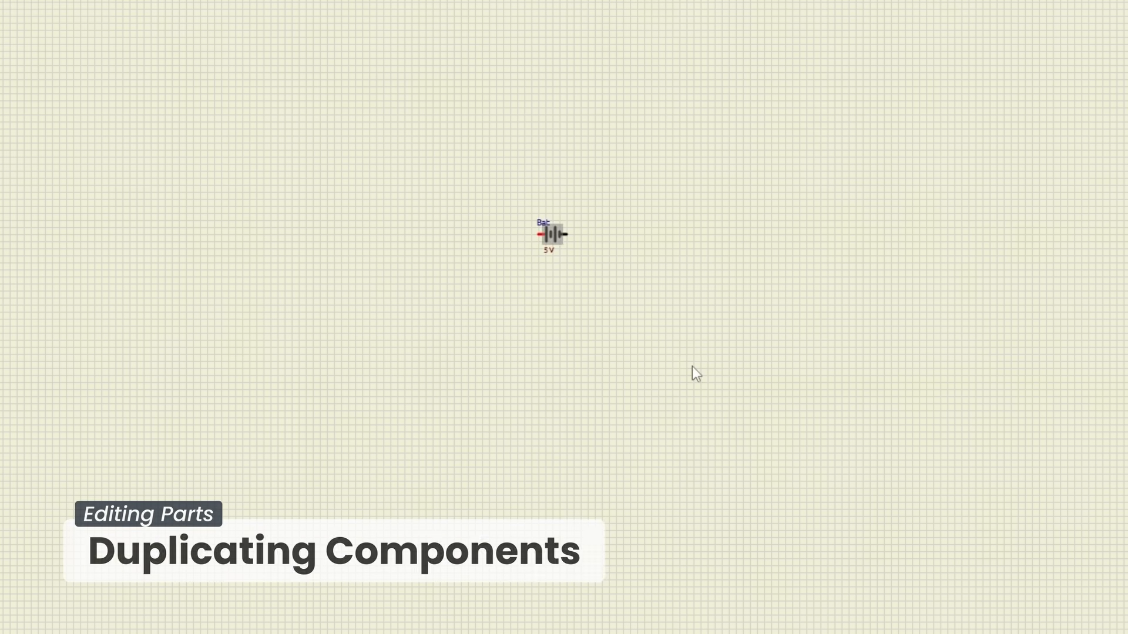
Duplicate the battery on the canvas and delete the copy
left_click(555, 235)
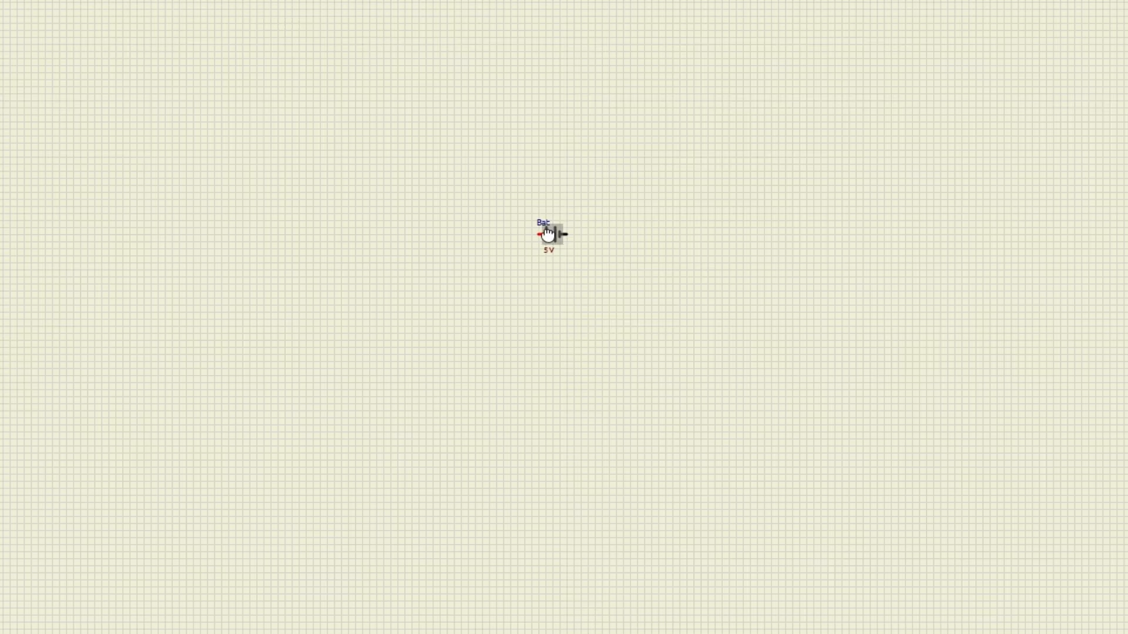
key("ctrl+c")
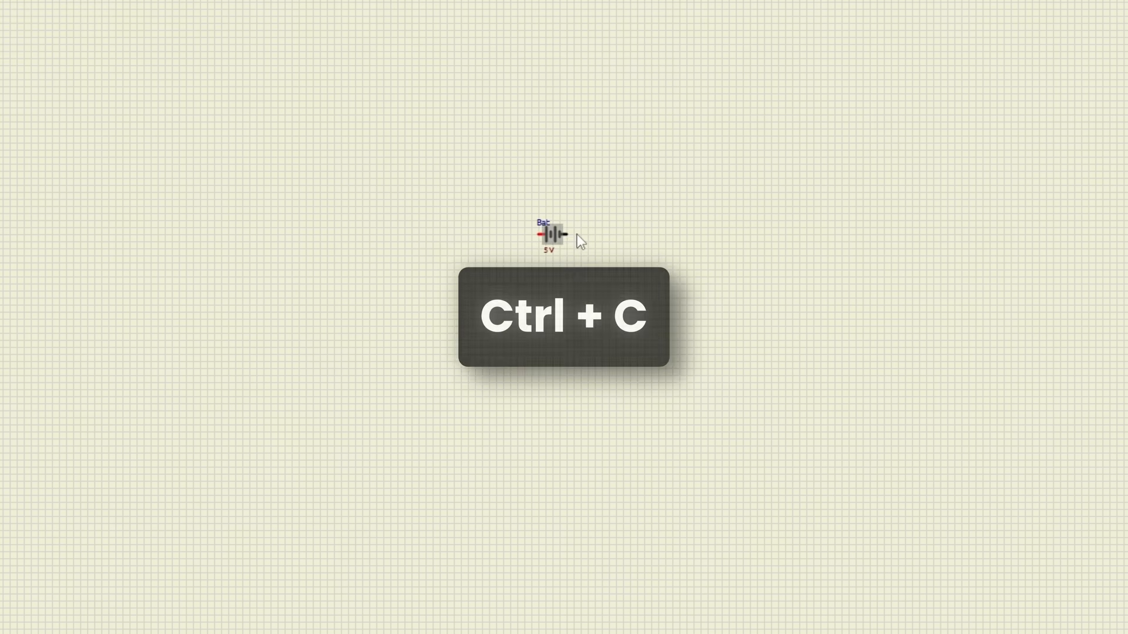
key("ctrl+v")
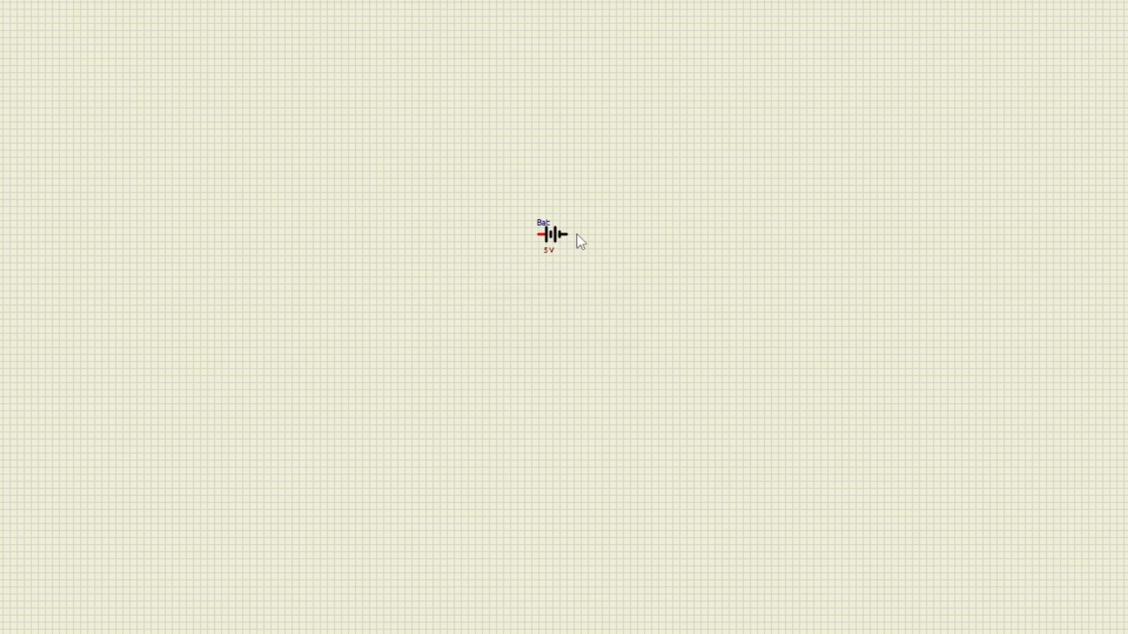
left_click(586, 235)
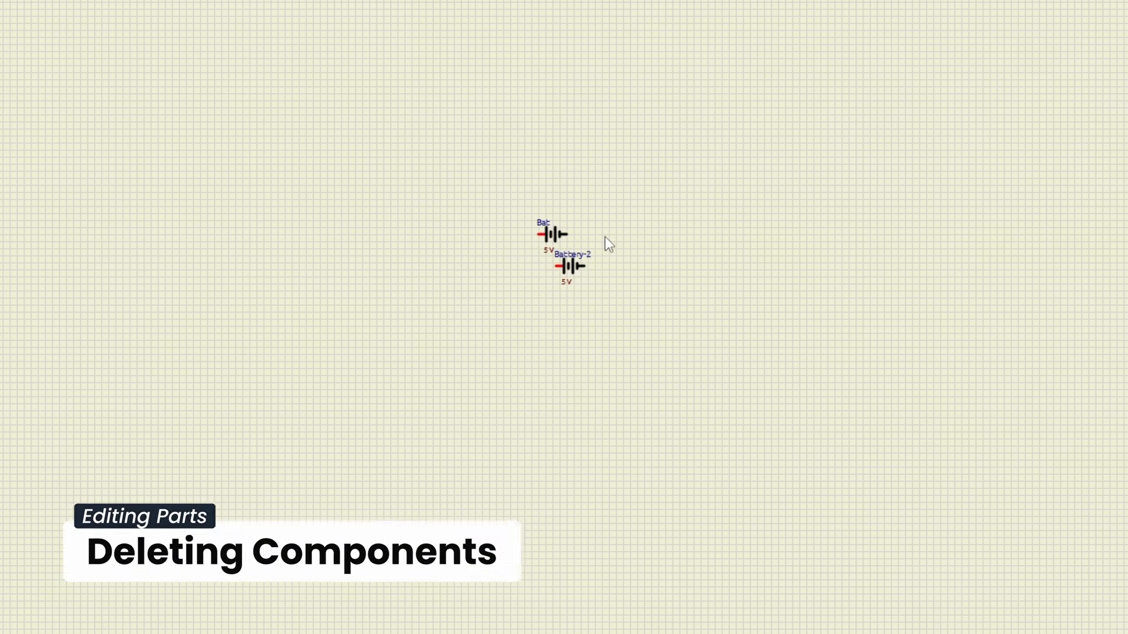
left_click(569, 268)
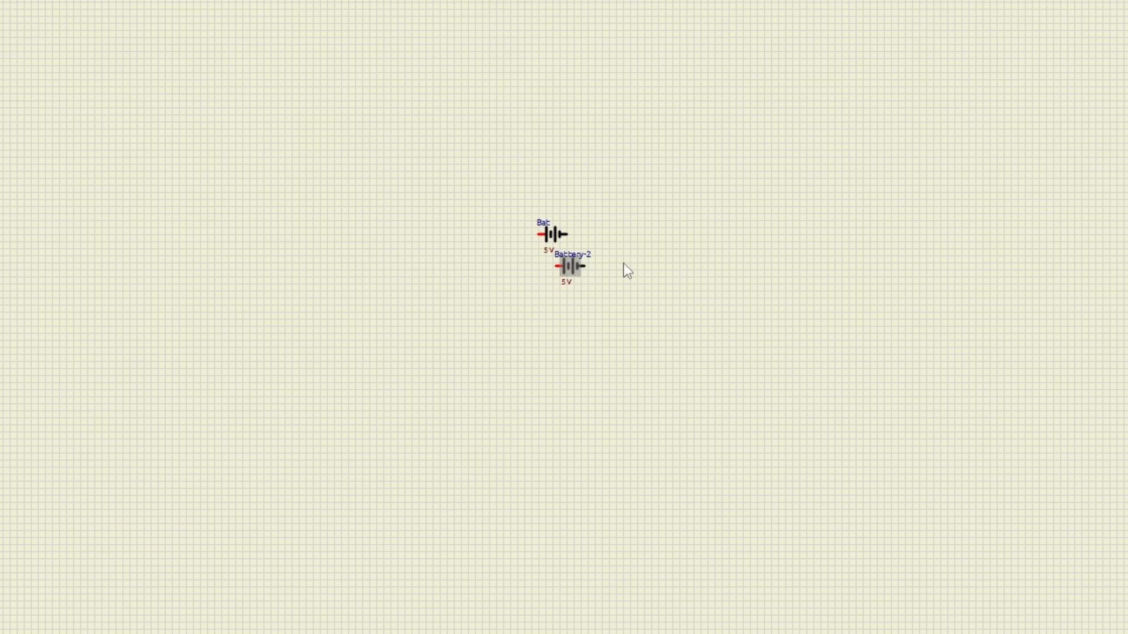
key("Delete")
Rotate the battery clockwise into a vertical orientation and save the circuit
left_click(551, 235)
right_click(552, 236)
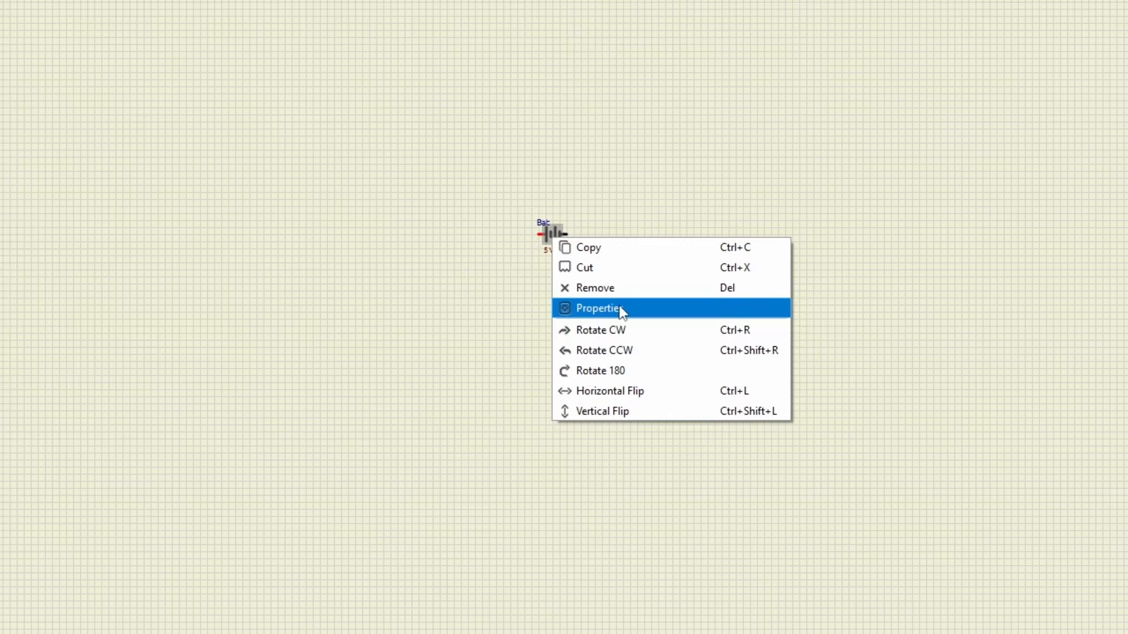
left_click(615, 325)
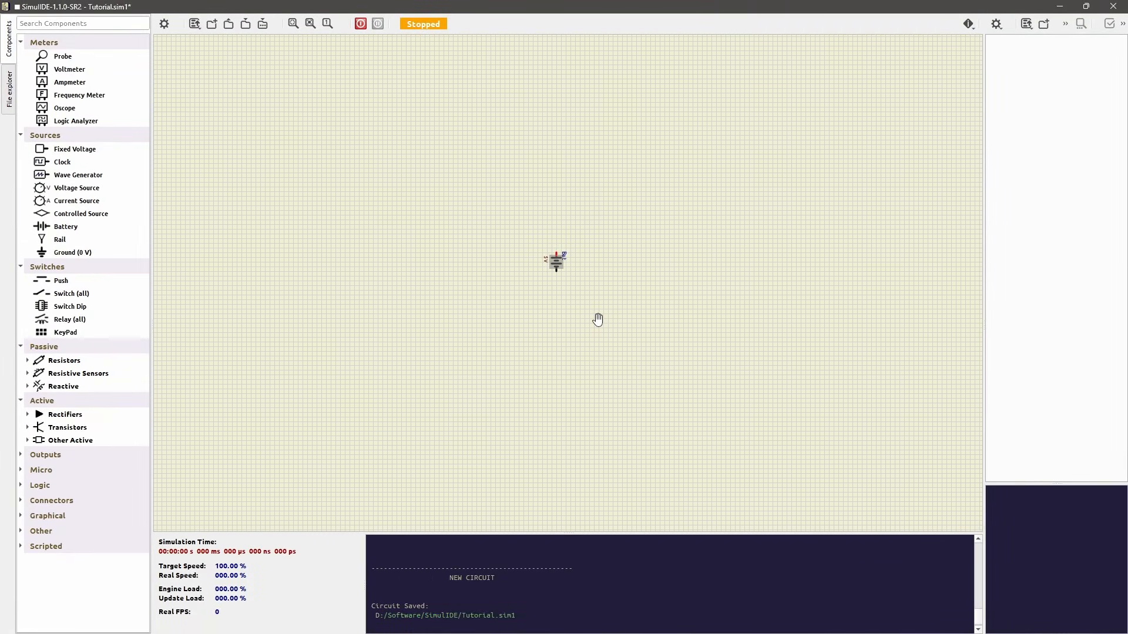
key("ctrl+s")
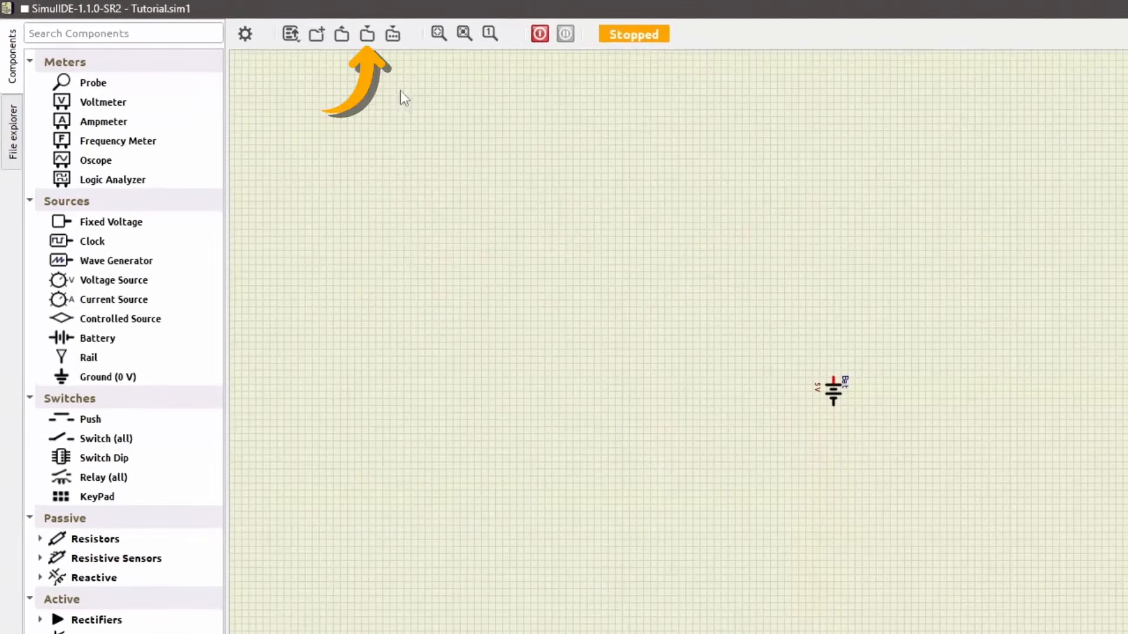
left_click(363, 38)
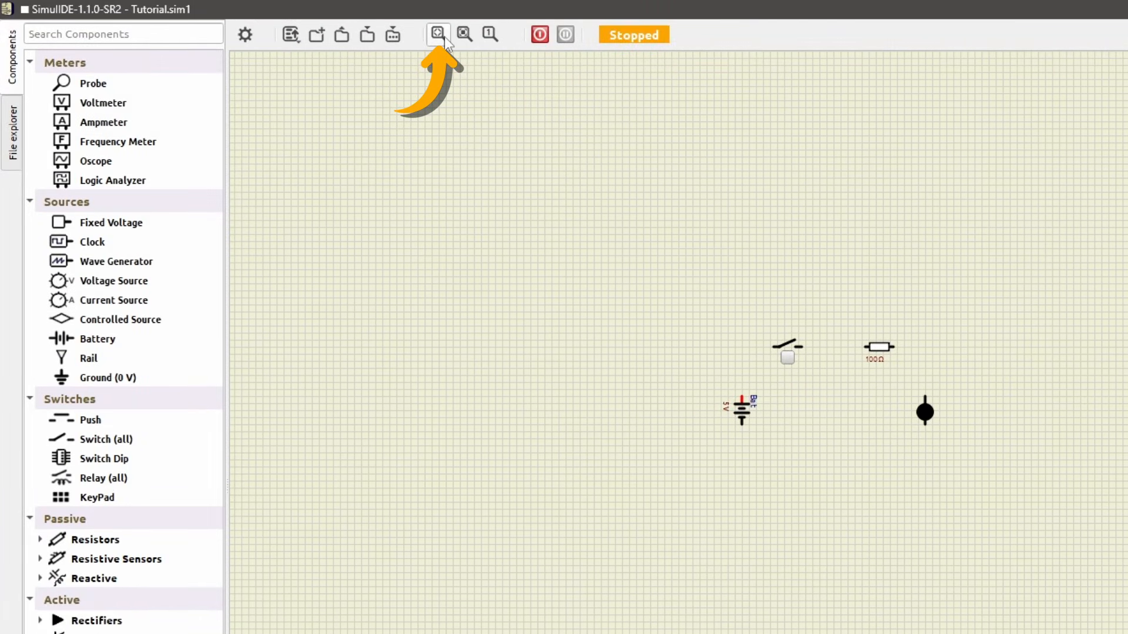
Try the zoom views for the whole circuit, 1:1 scale and the selected 100 Ω resistor
left_click(437, 33)
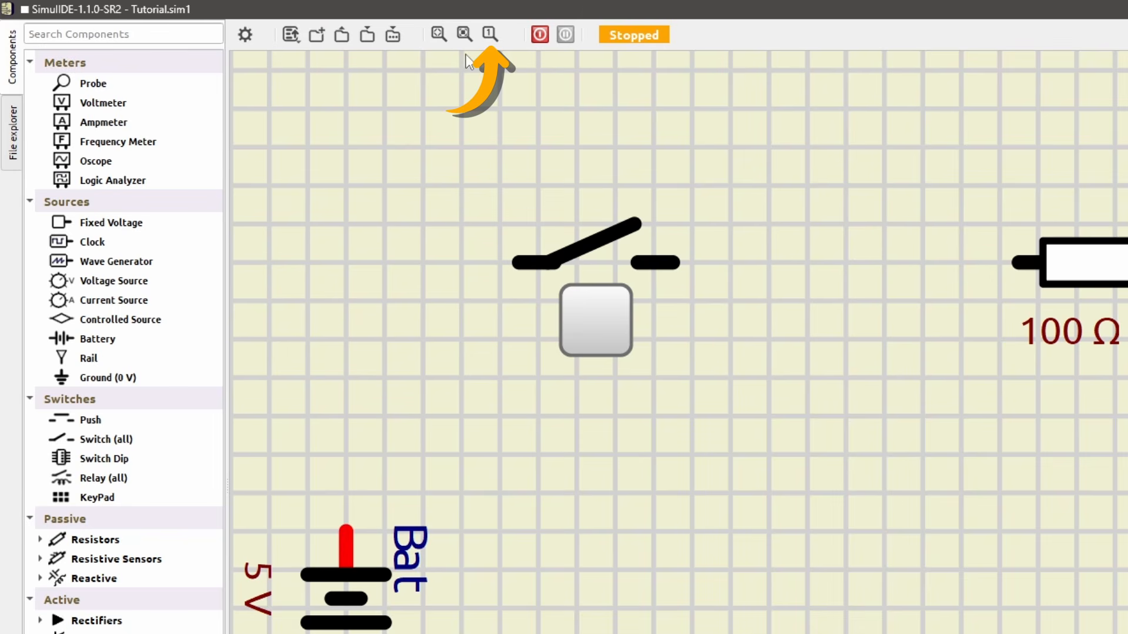
left_click(488, 34)
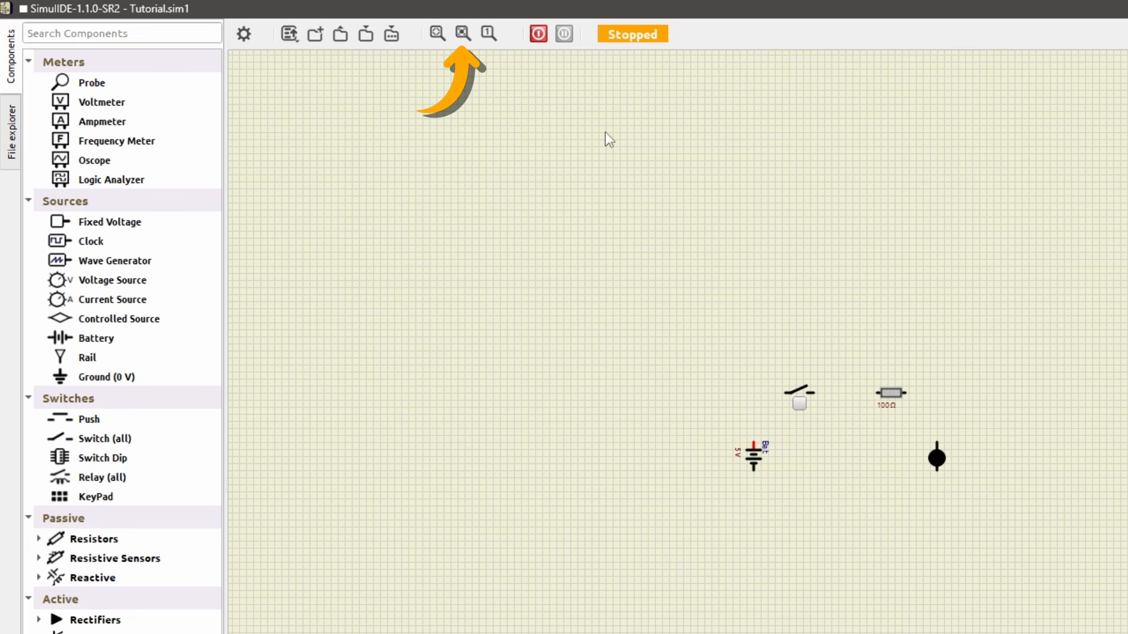
left_click(463, 35)
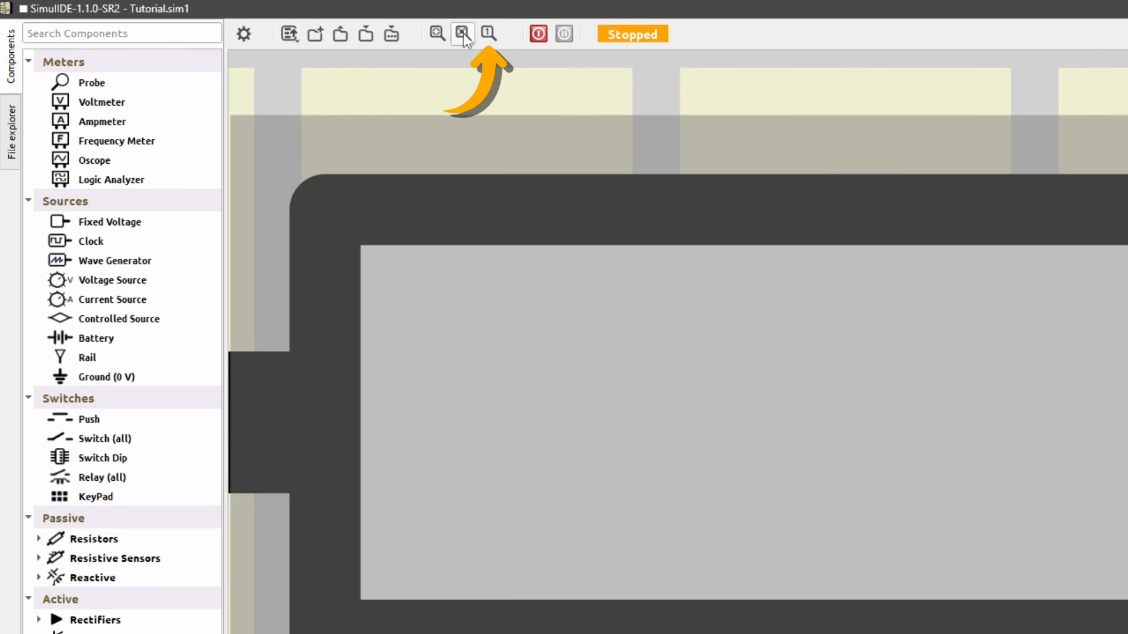
View the circuit at 1:1 scale, then try zooming in and out and panning across the canvas
left_click(487, 34)
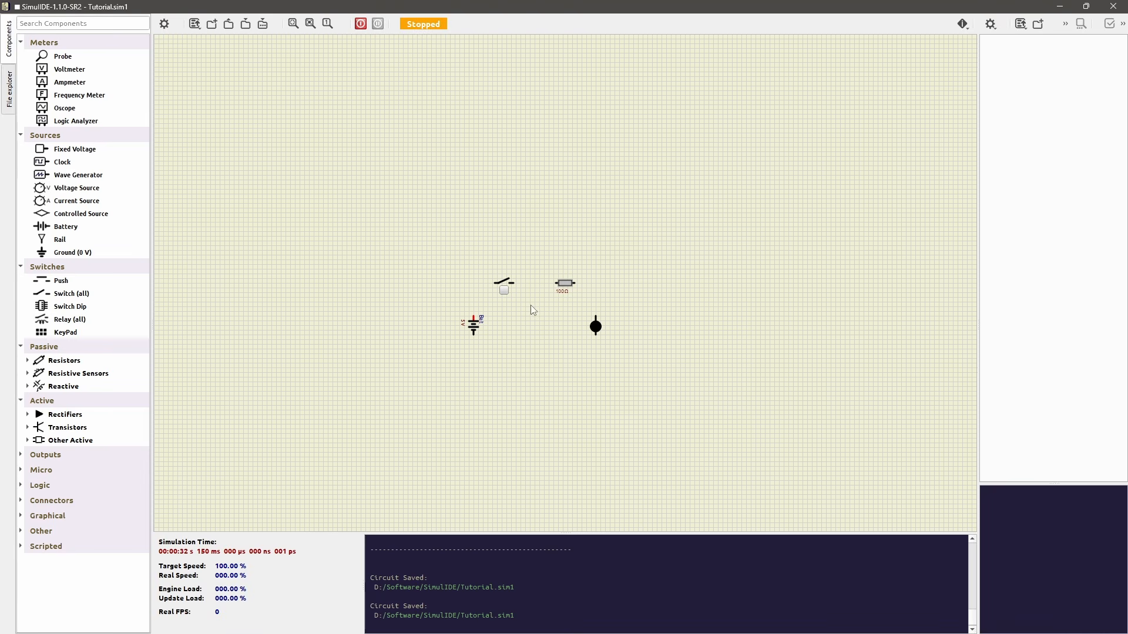
scroll(531, 305, "up", 5)
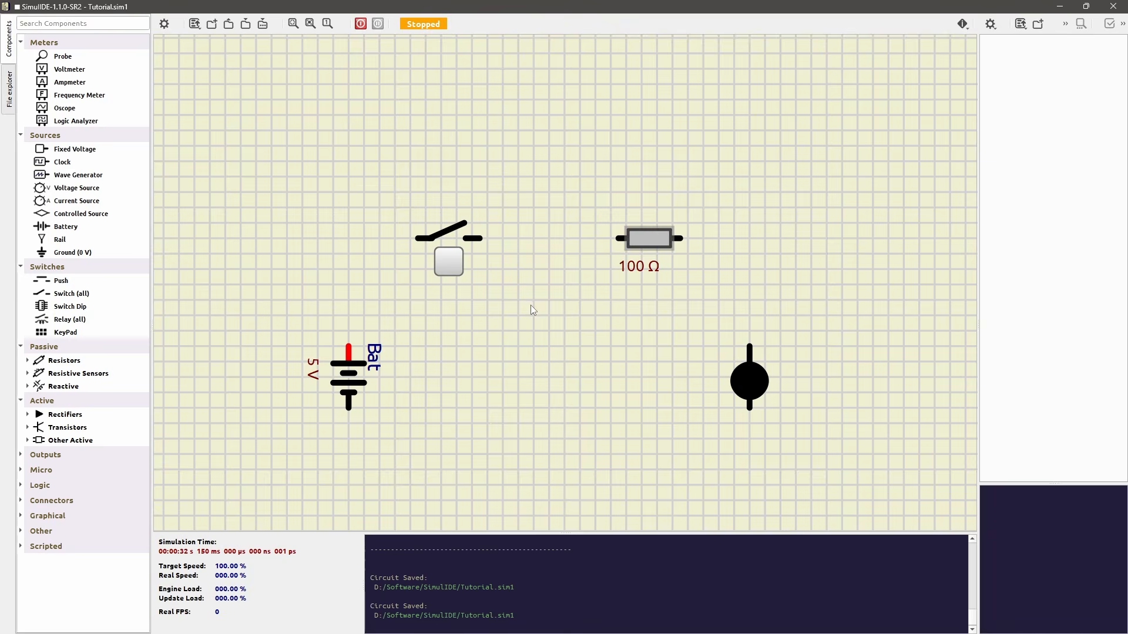
scroll(530, 305, "down", 6)
left_click_drag(531, 305, 545, 299)
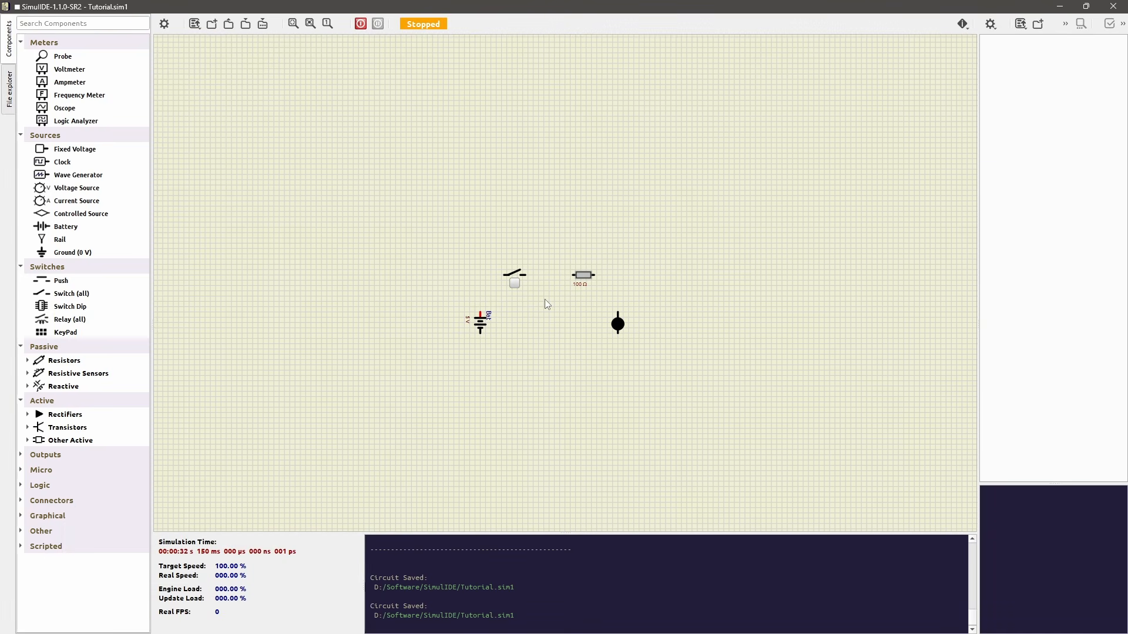
left_click_drag(544, 300, 557, 261)
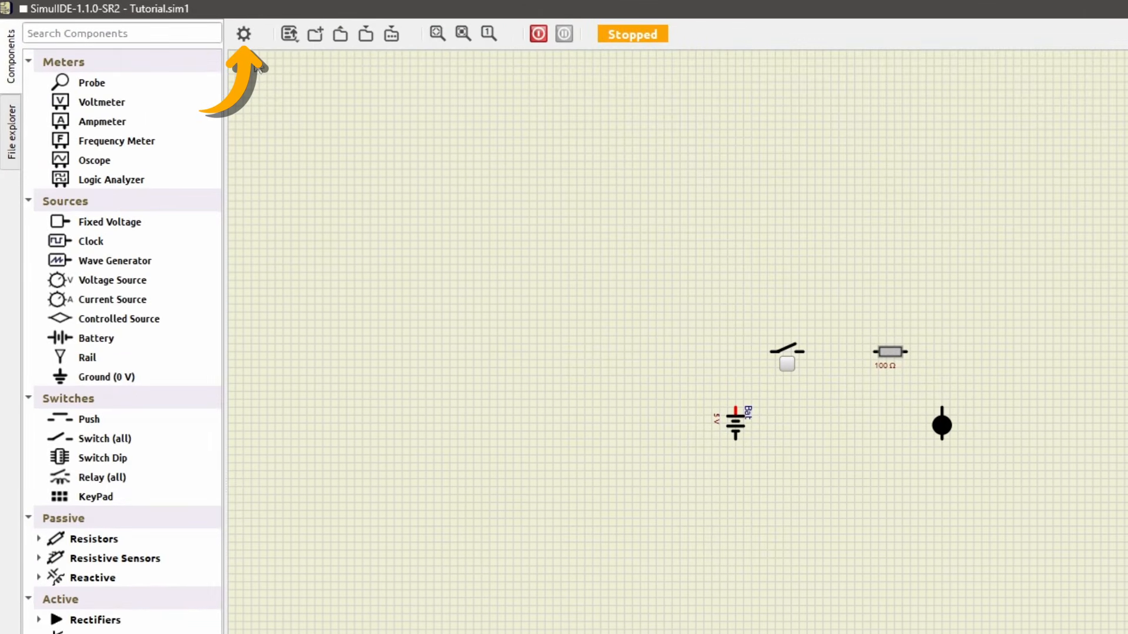
Turn the canvas grid off and back on in the circuit settings
left_click(245, 33)
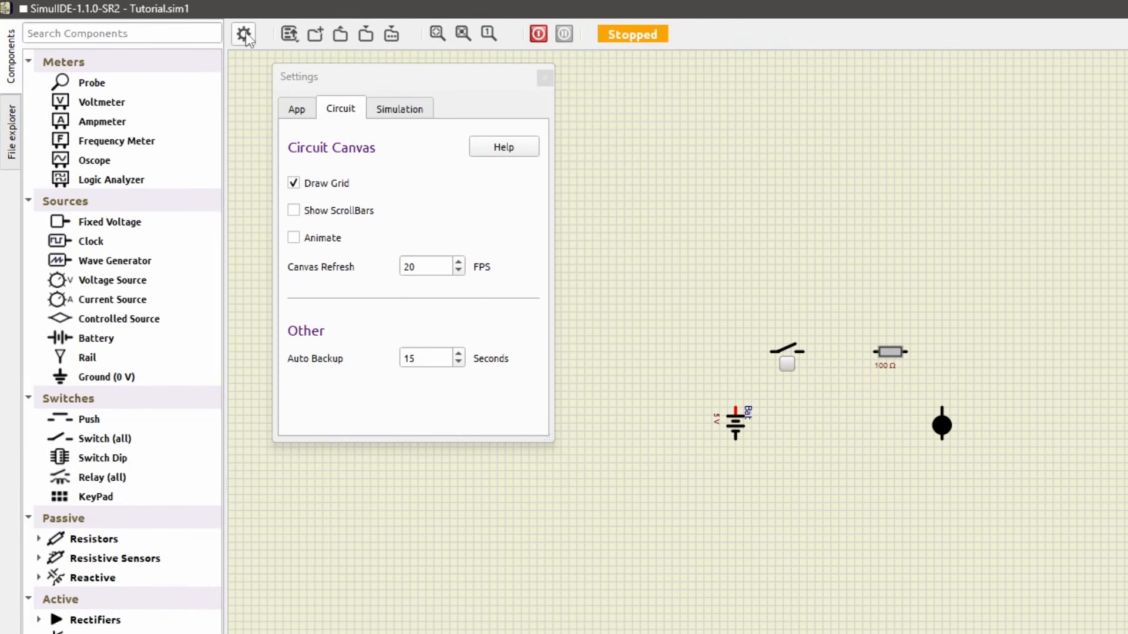
left_click(294, 183)
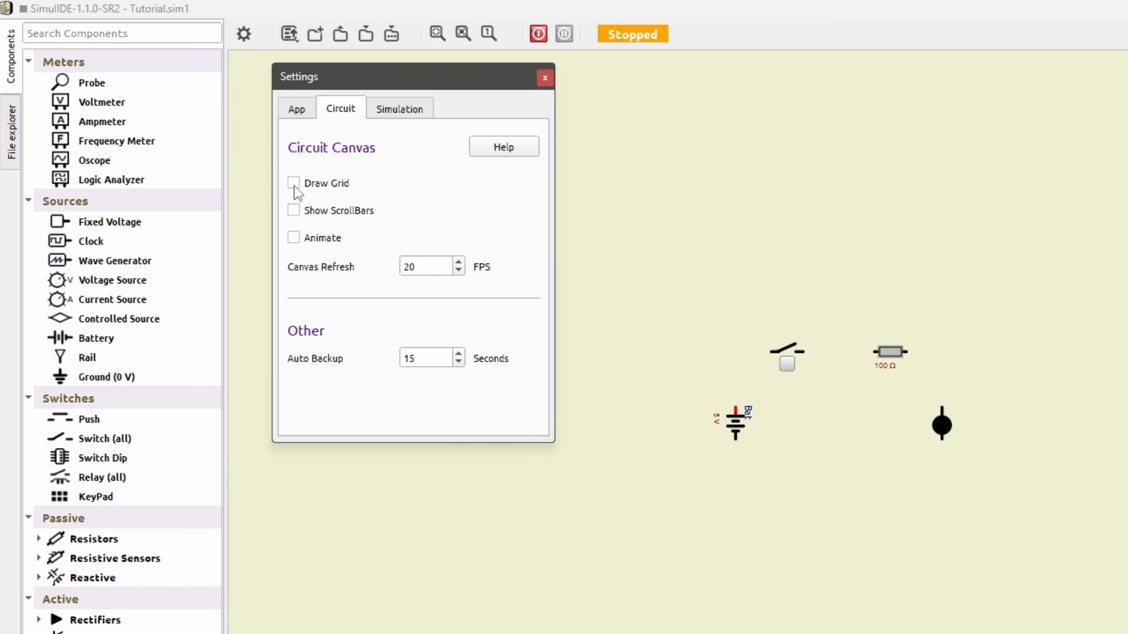
left_click(294, 184)
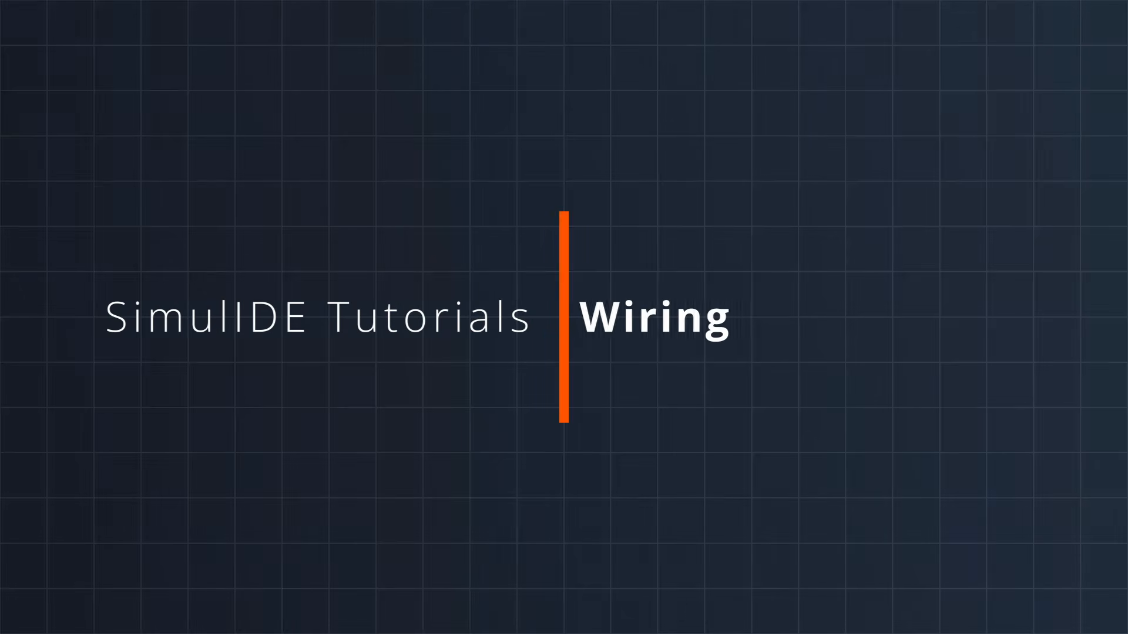
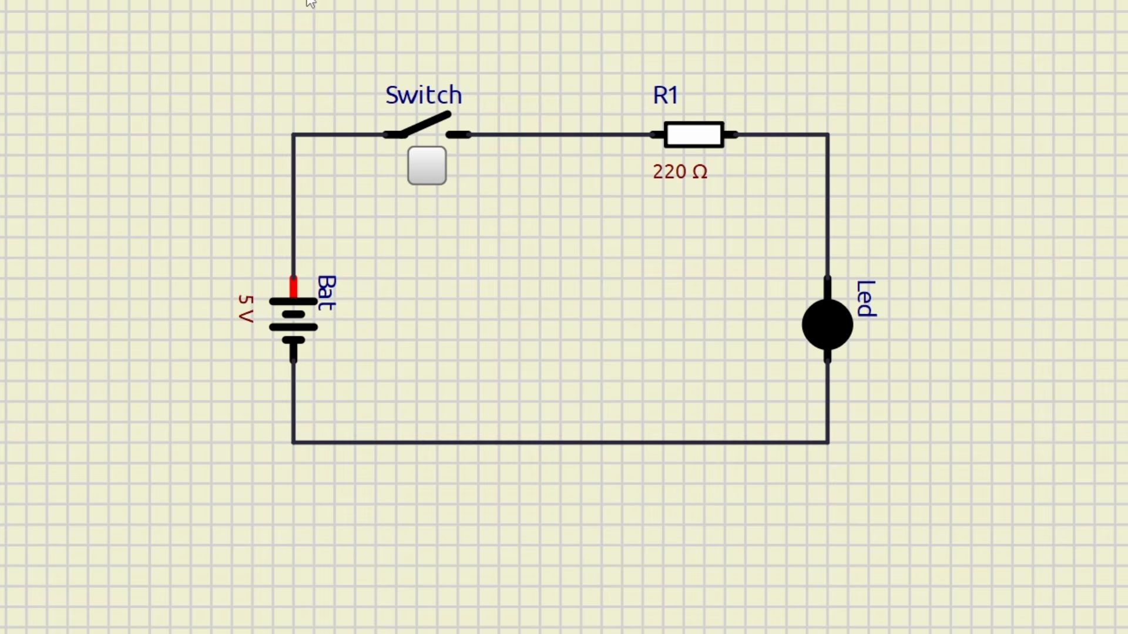
Close the switch in the running simulation, then try pausing, resuming and stopping the run
left_click(435, 170)
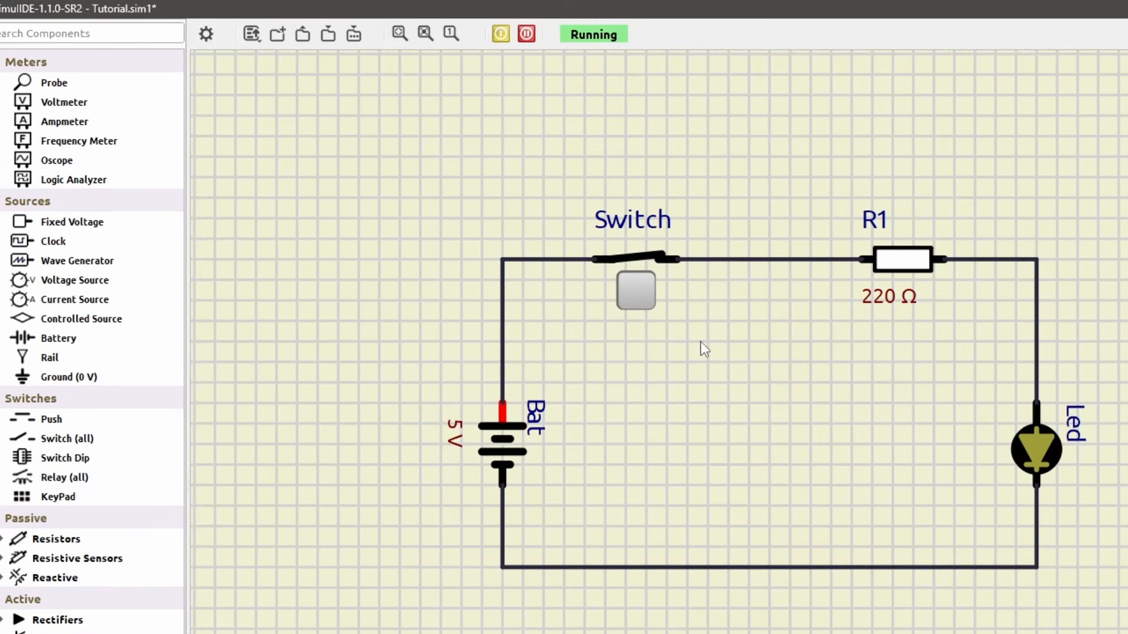
left_click(528, 33)
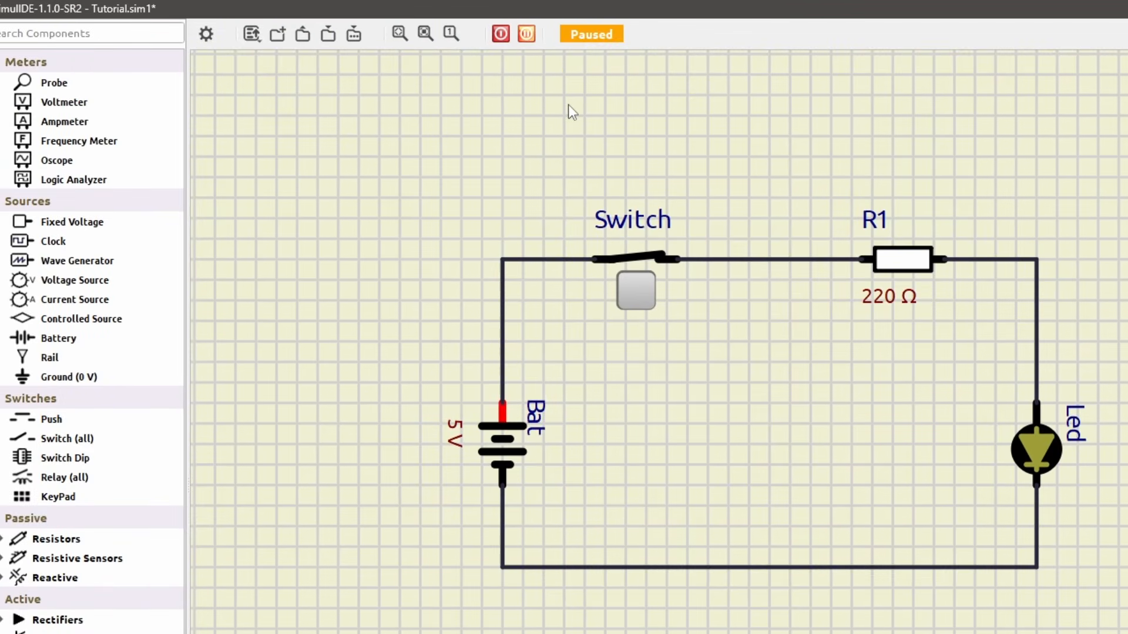
left_click(531, 34)
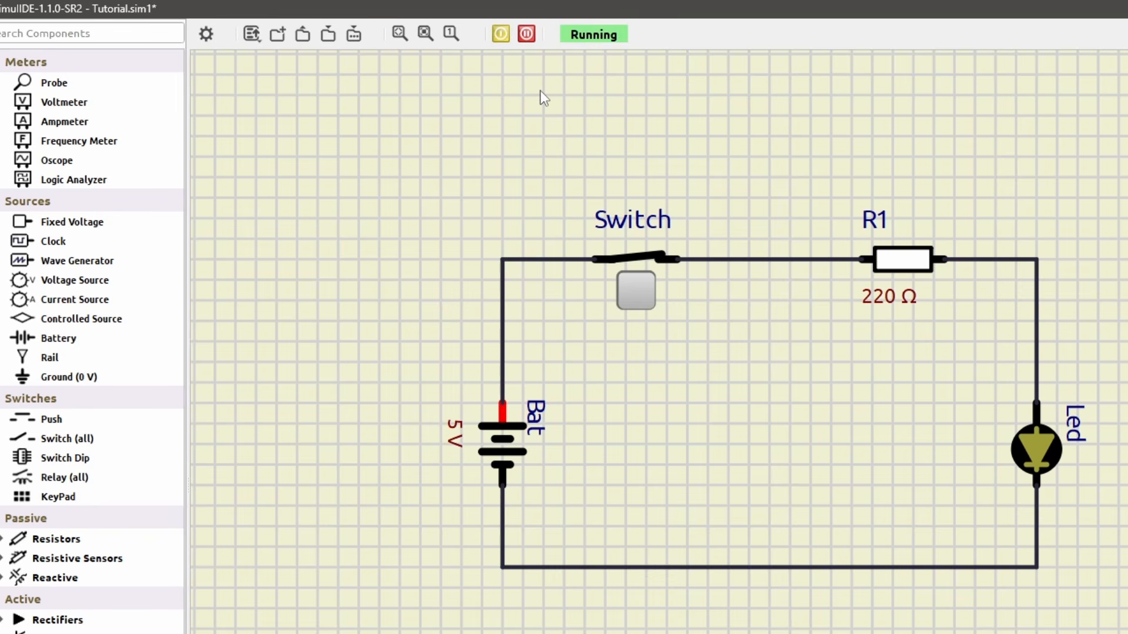
left_click(501, 35)
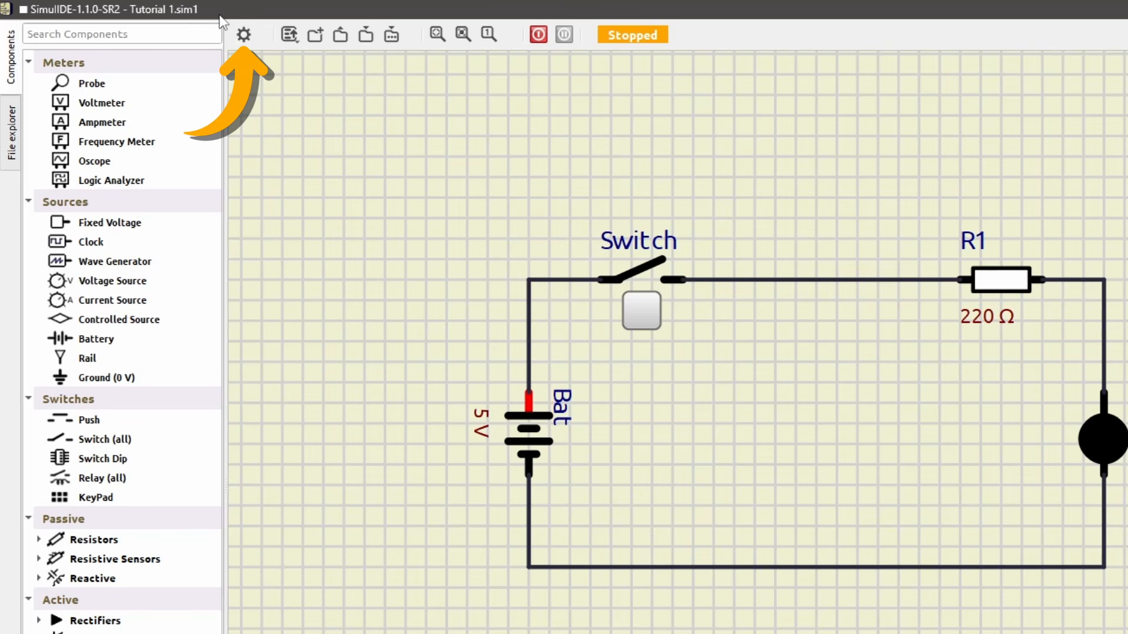
Enable Animate for the circuit canvas and run the simulation with the switch closed
left_click(244, 34)
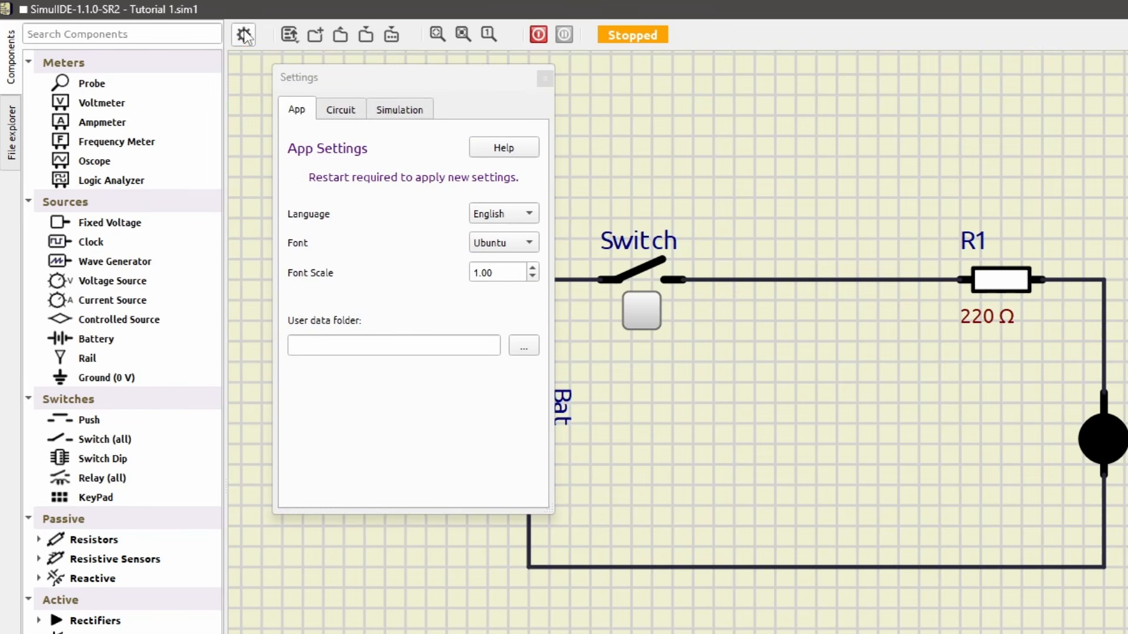
left_click(332, 111)
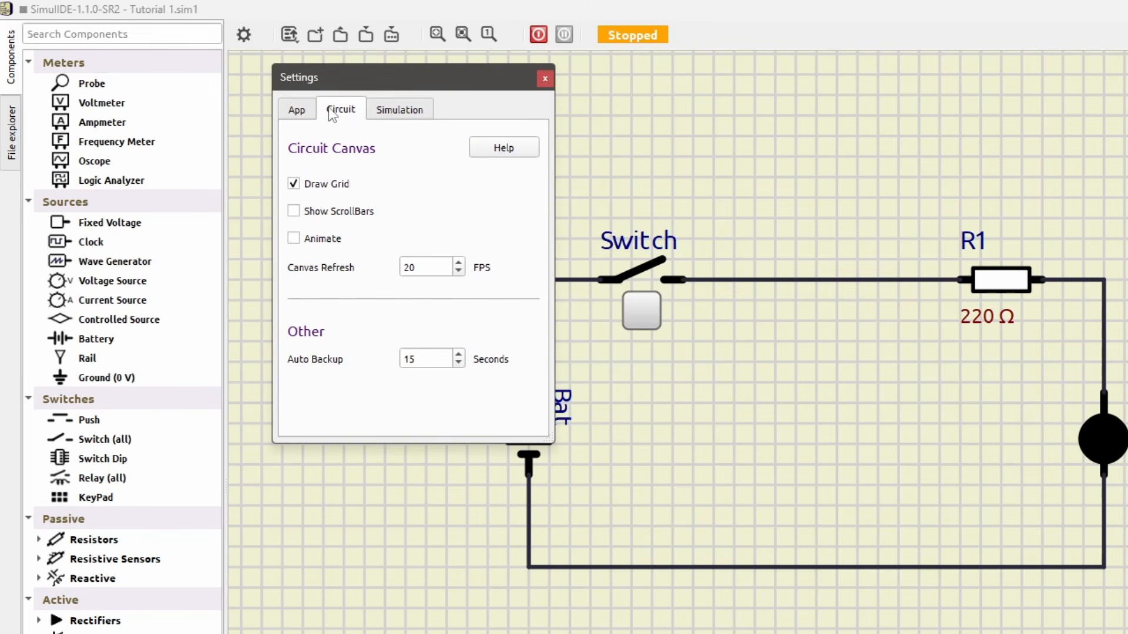
left_click(294, 239)
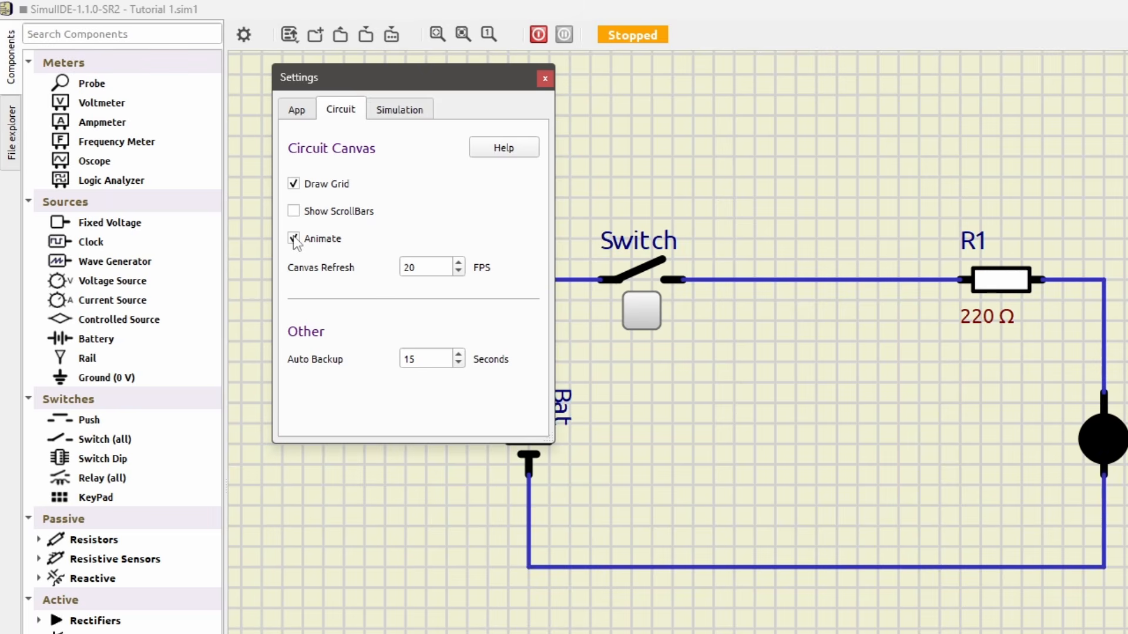
left_click(545, 78)
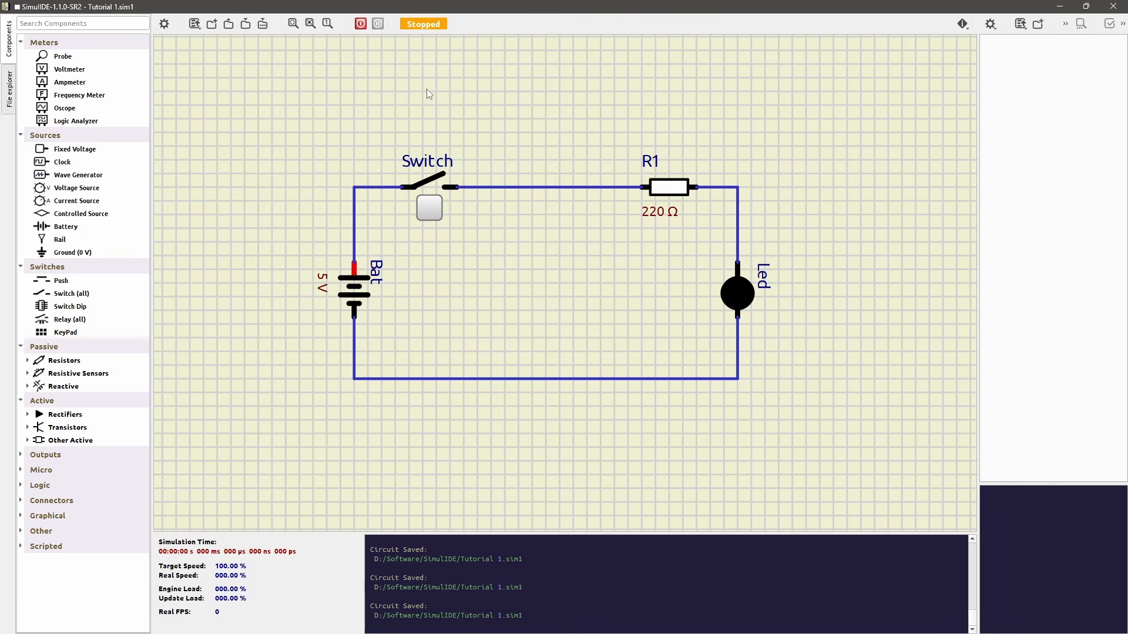
left_click(361, 23)
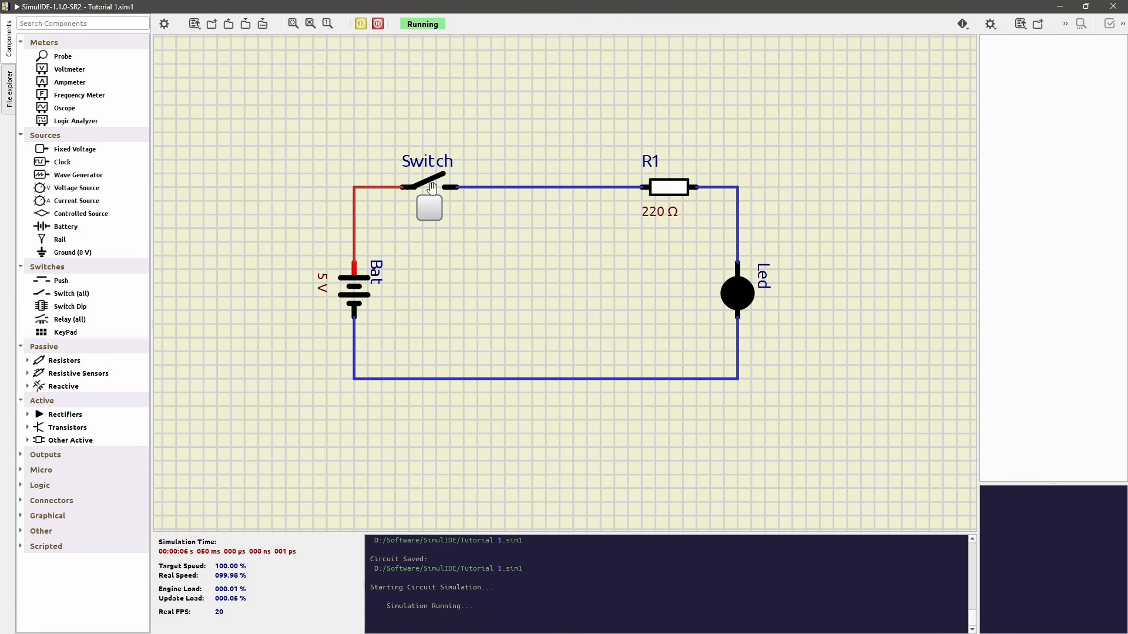
left_click(434, 211)
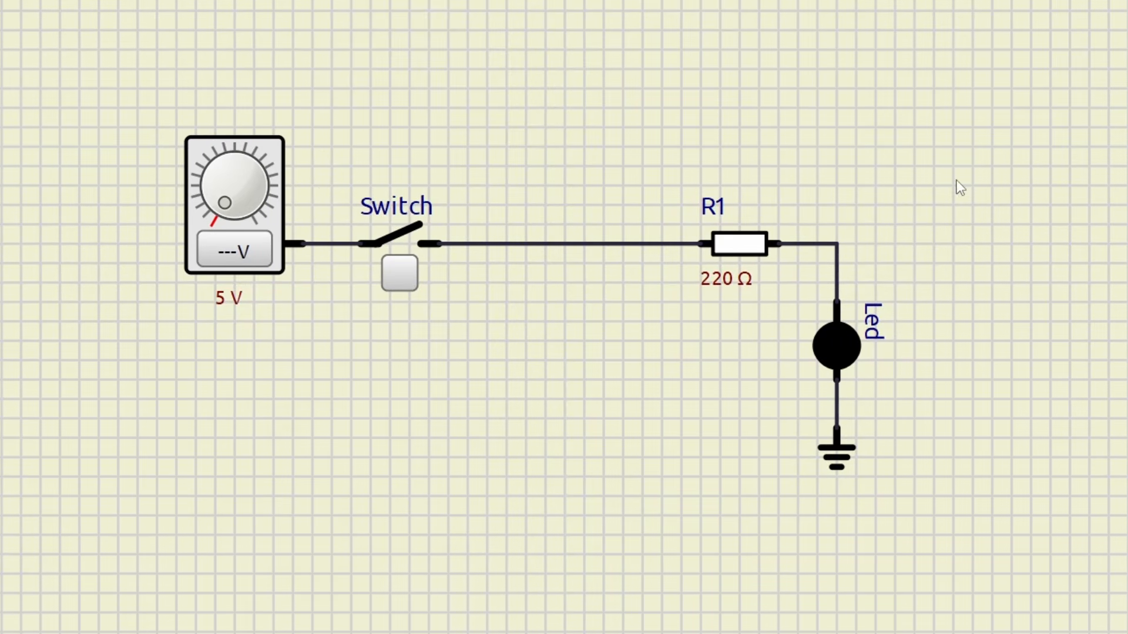
Examine the voltage source's properties for its current value and its maximum and minimum voltage
right_click(277, 227)
left_click(313, 294)
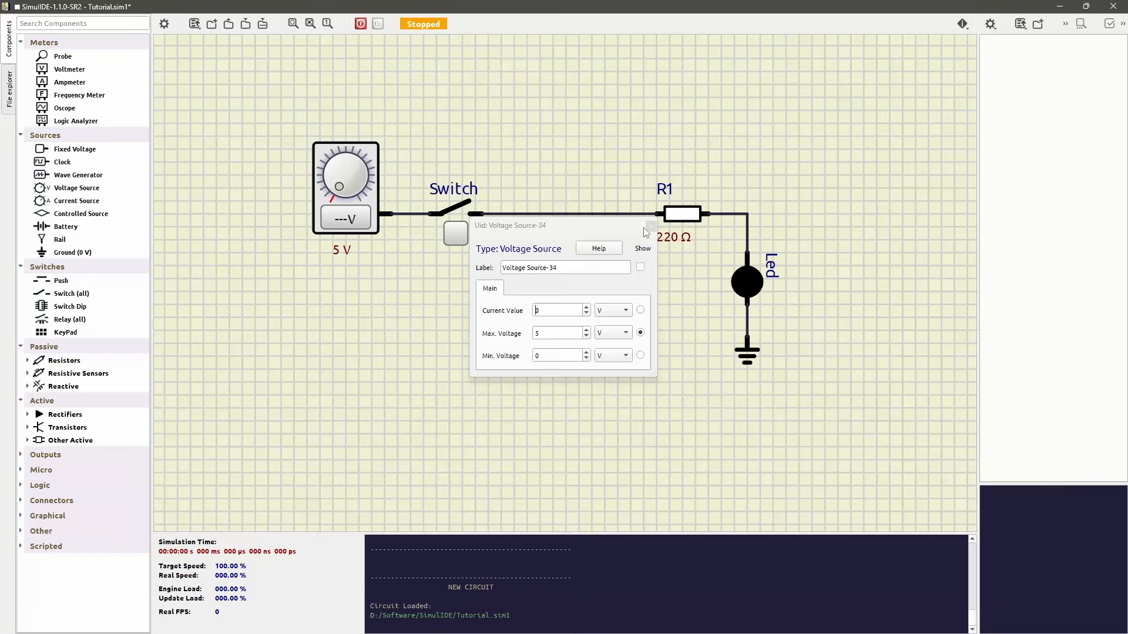
left_click(692, 263)
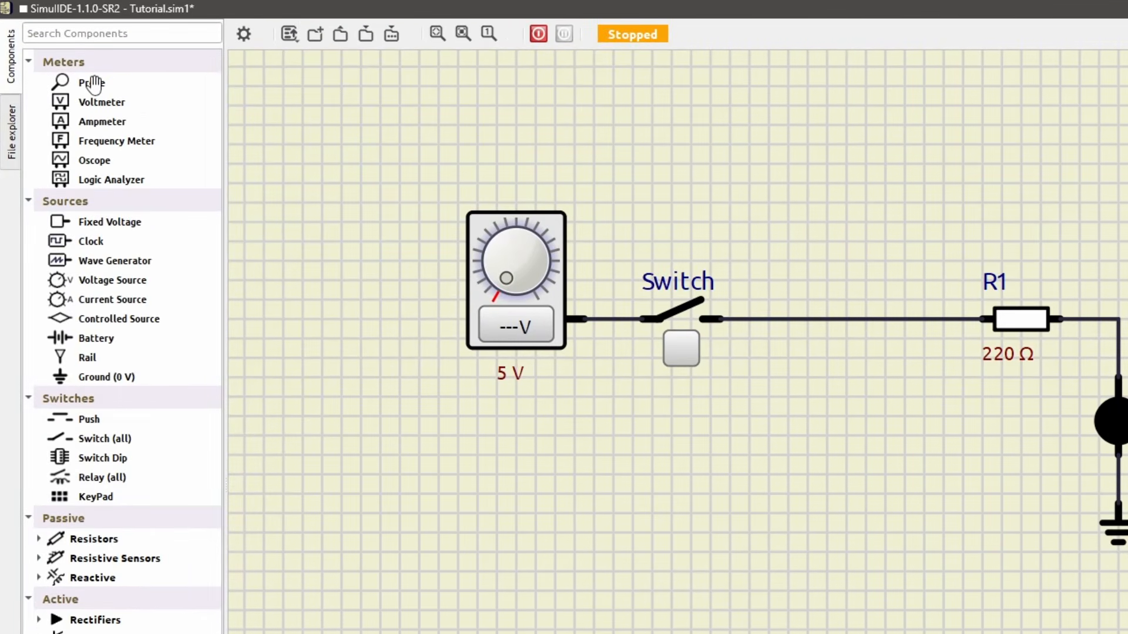
Place a probe on the canvas below the circuit and show its threshold value beside it
left_click_drag(92, 83, 775, 470)
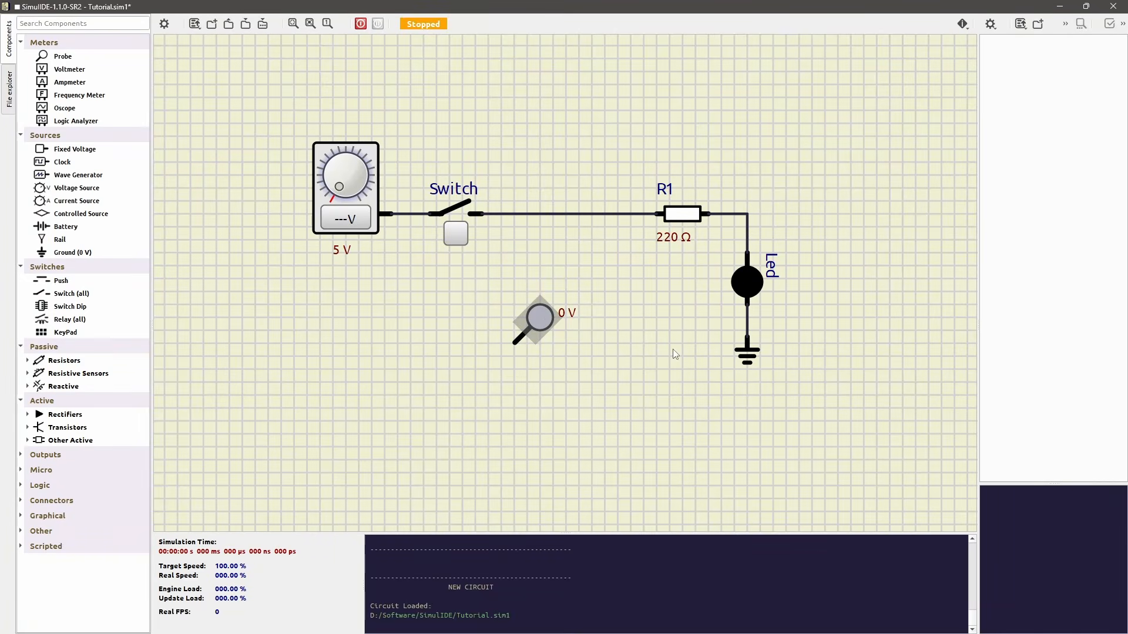
left_click(630, 327)
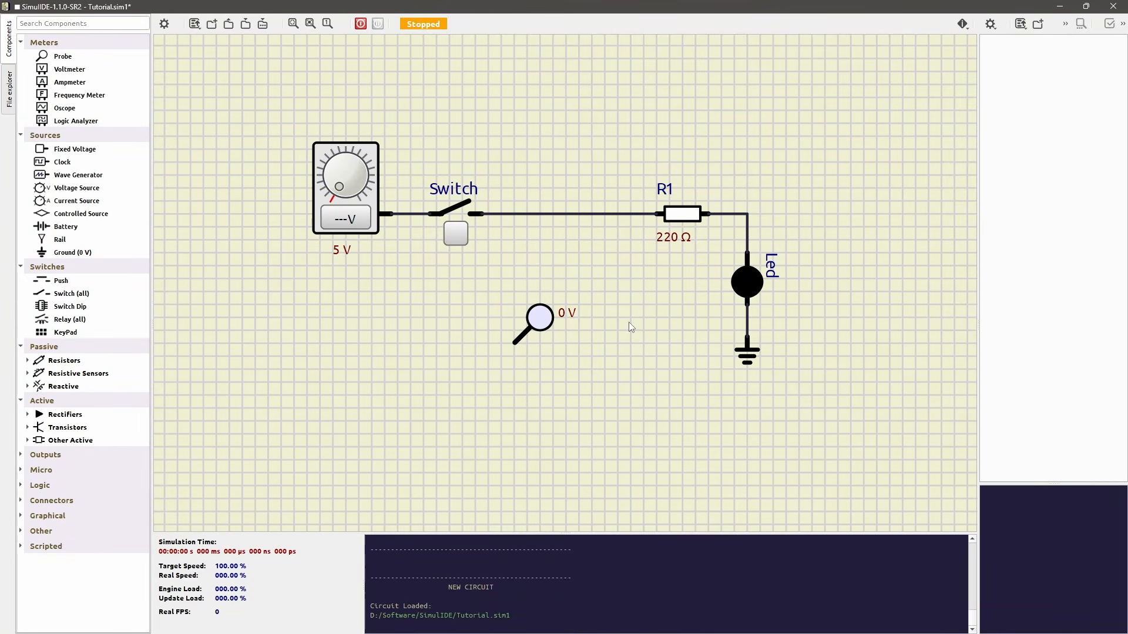
double_click(545, 321)
left_click_drag(561, 257, 680, 265)
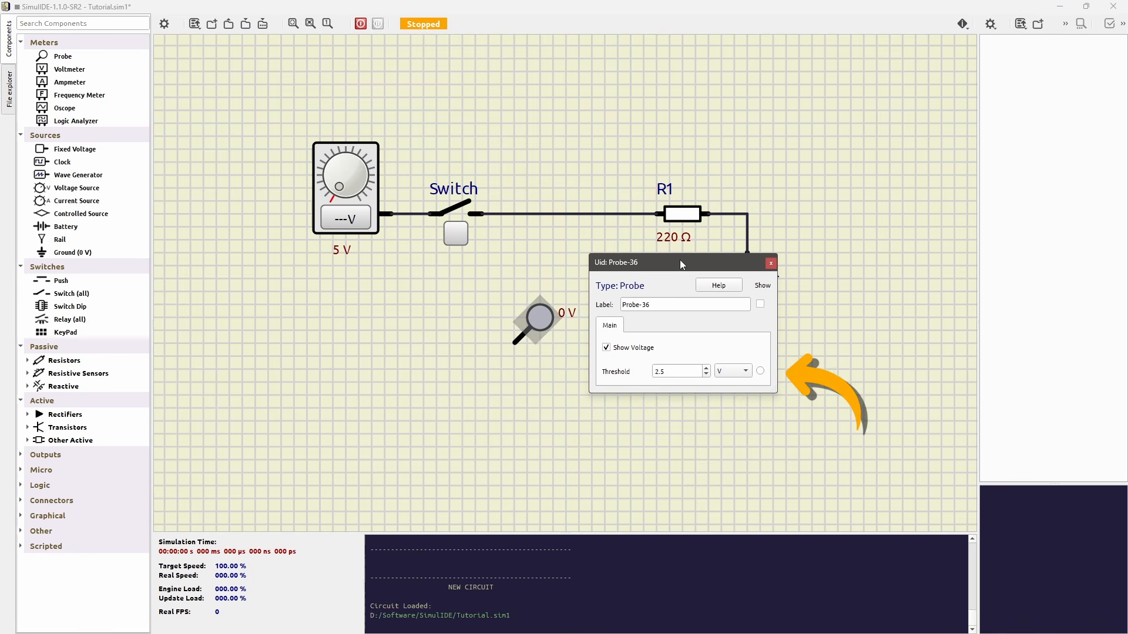
left_click(761, 372)
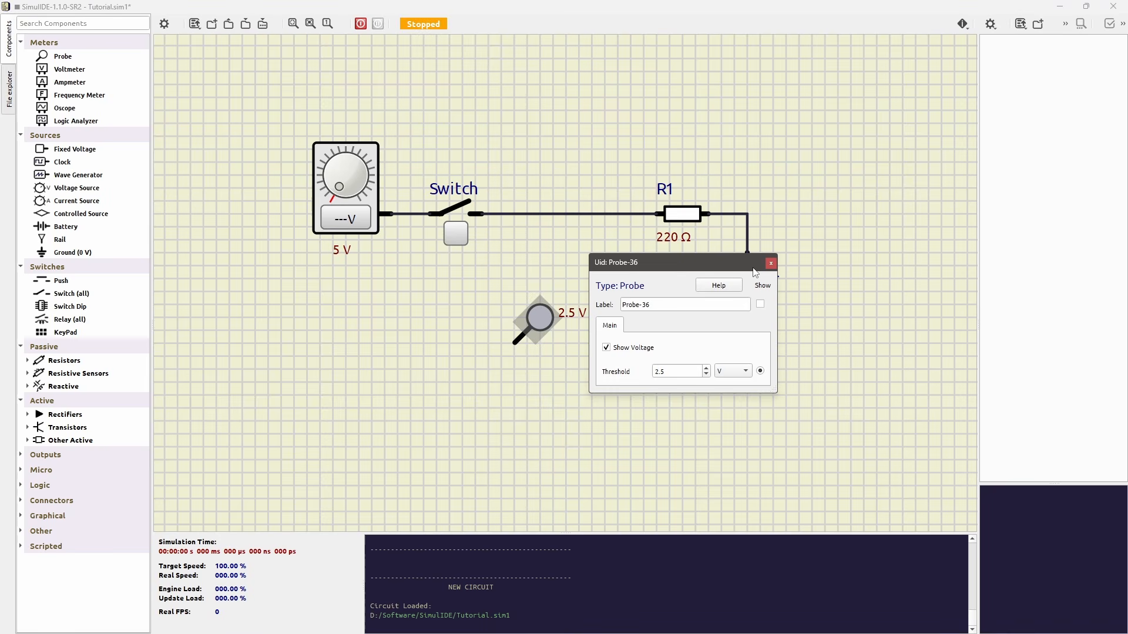
left_click(771, 263)
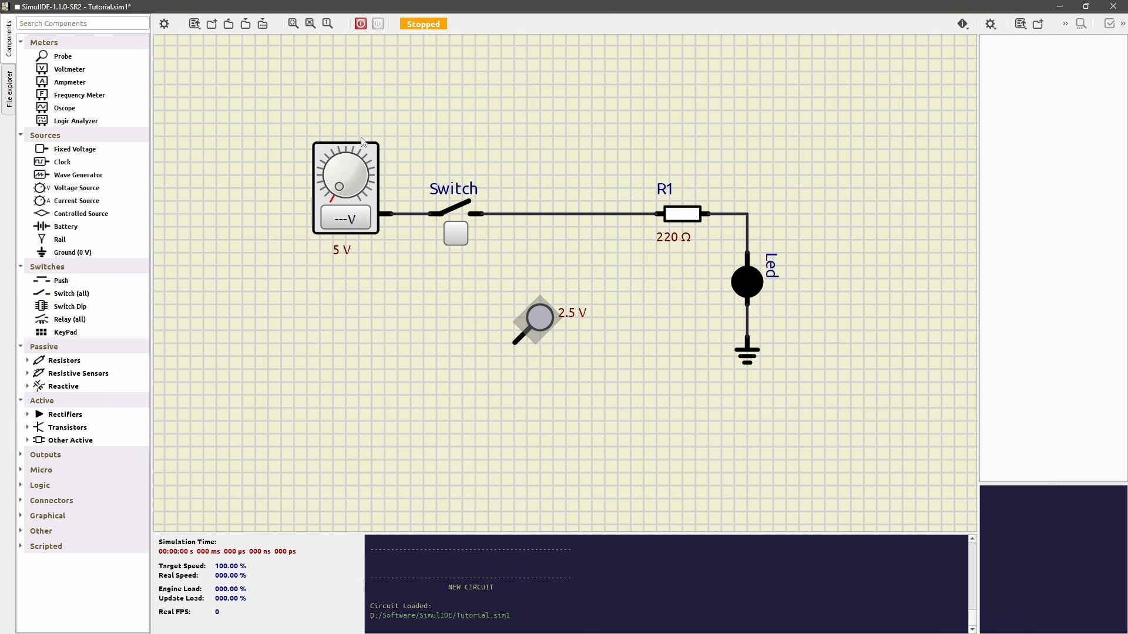
Simulate the circuit with the source at 5.00 V and the switch closed, and attach the probe between R1 and the LED
left_click(361, 24)
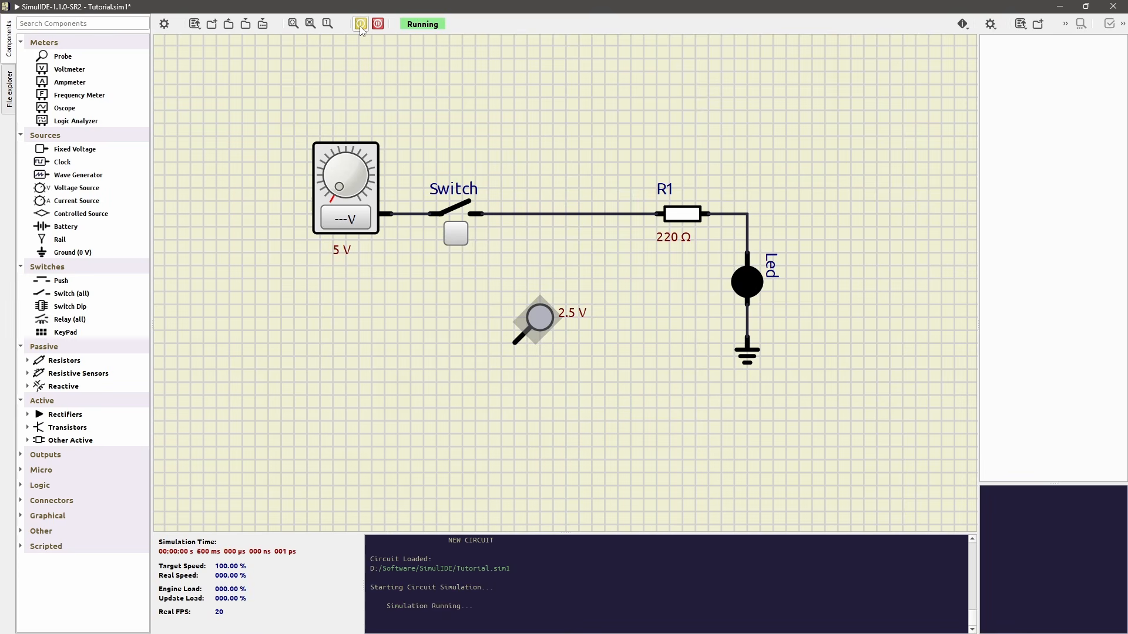
left_click(347, 219)
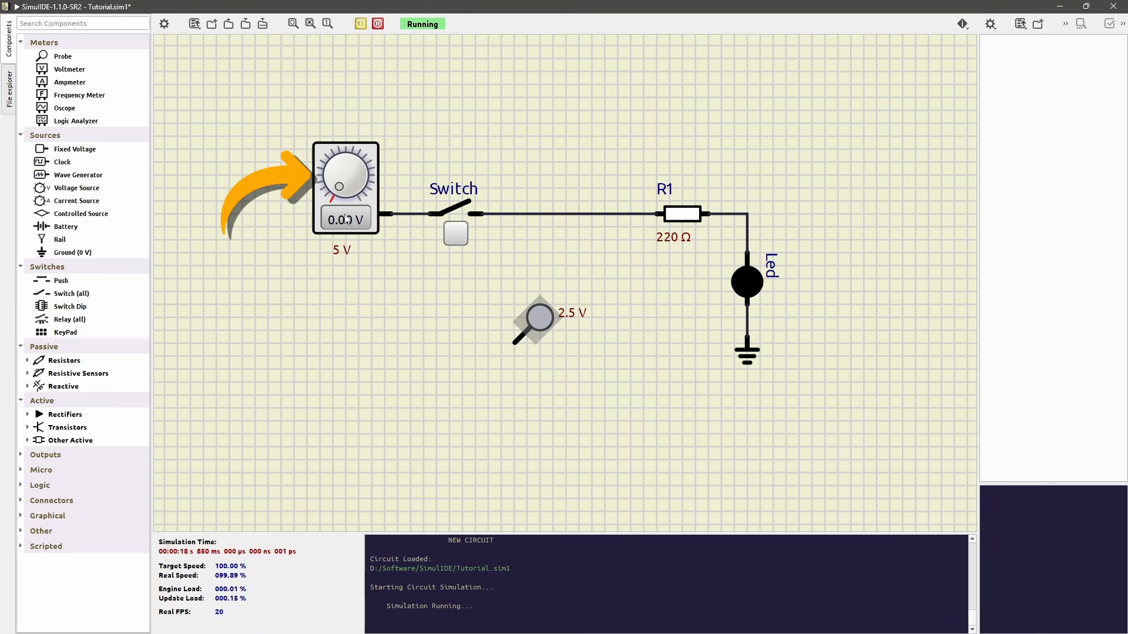
mouse_move(340, 190)
left_mouse_down()
mouse_move(329, 171)
mouse_move(366, 171)
mouse_move(363, 211)
left_mouse_up()
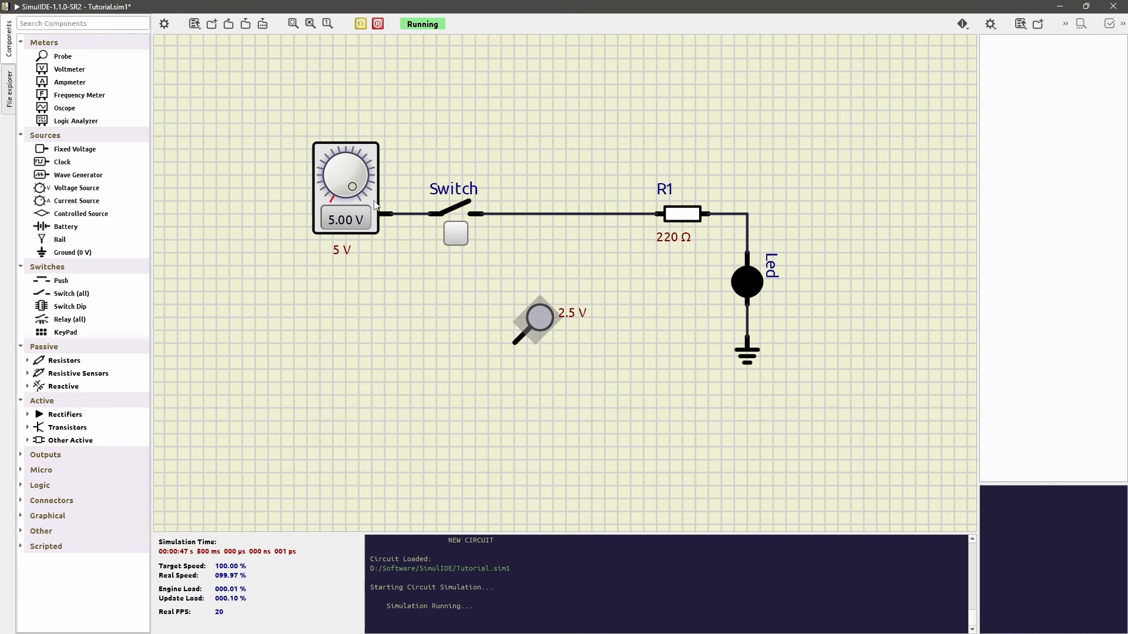
left_click(462, 241)
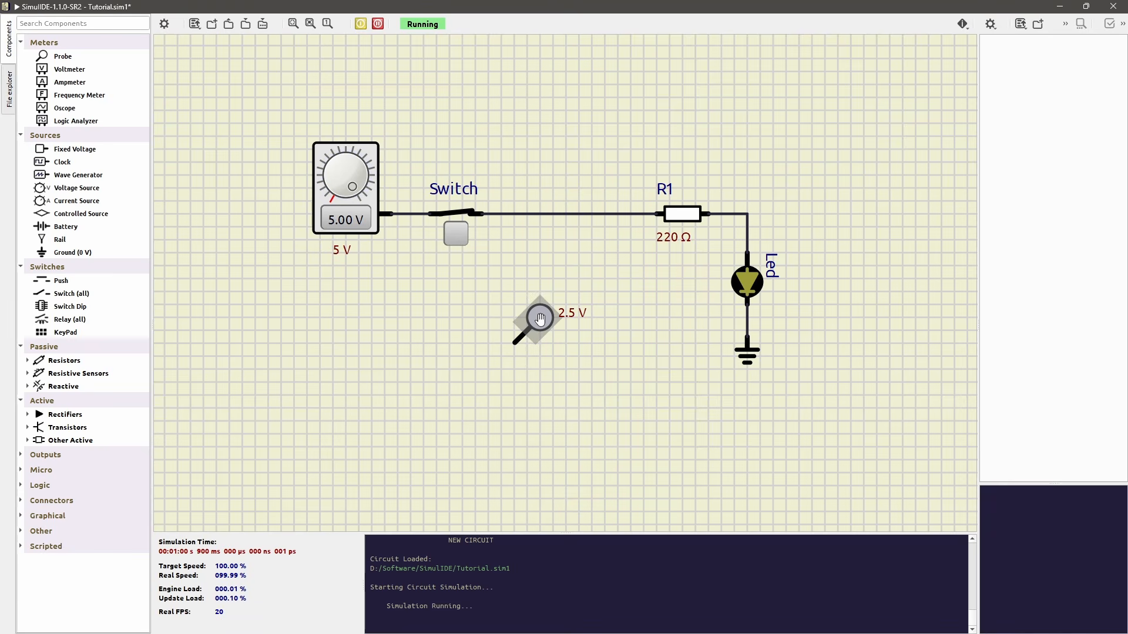
left_click_drag(543, 319, 777, 188)
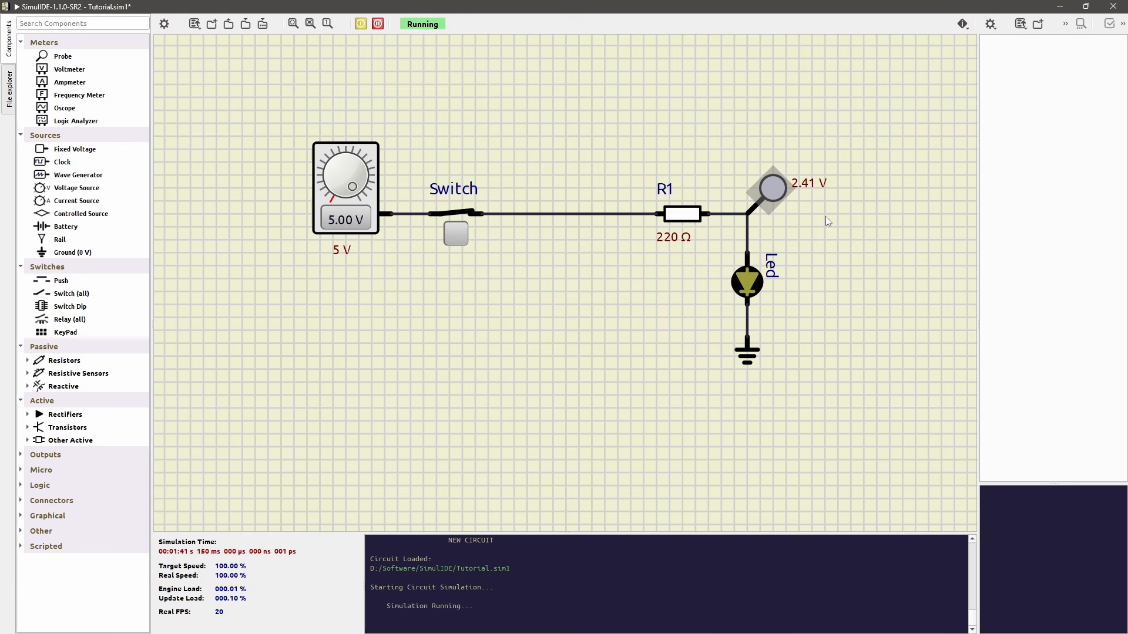
Set the probe's threshold to 2 V and move the probe to the wire between the switch and R1
double_click(772, 189)
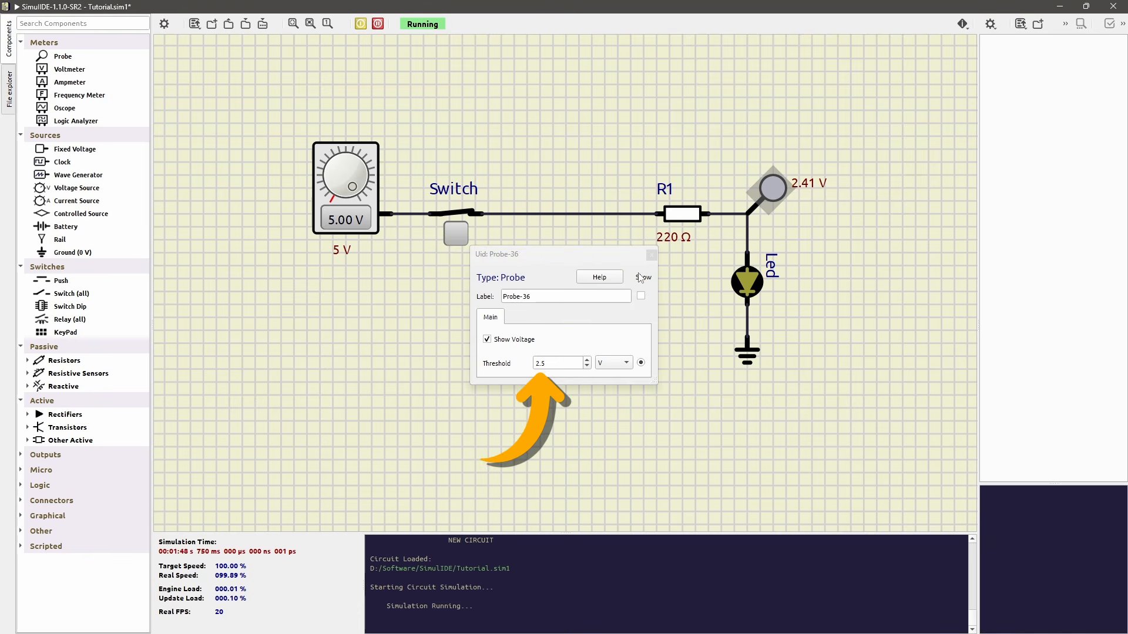
left_click(557, 363)
left_click_drag(557, 364, 532, 367)
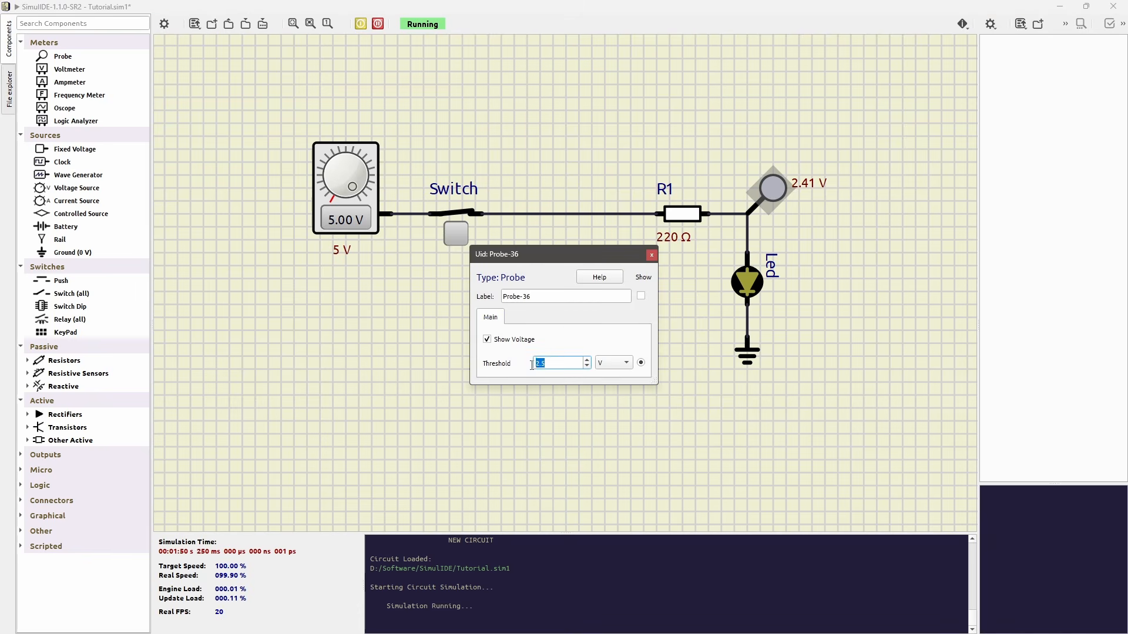
type("2")
key("Return")
left_click(652, 255)
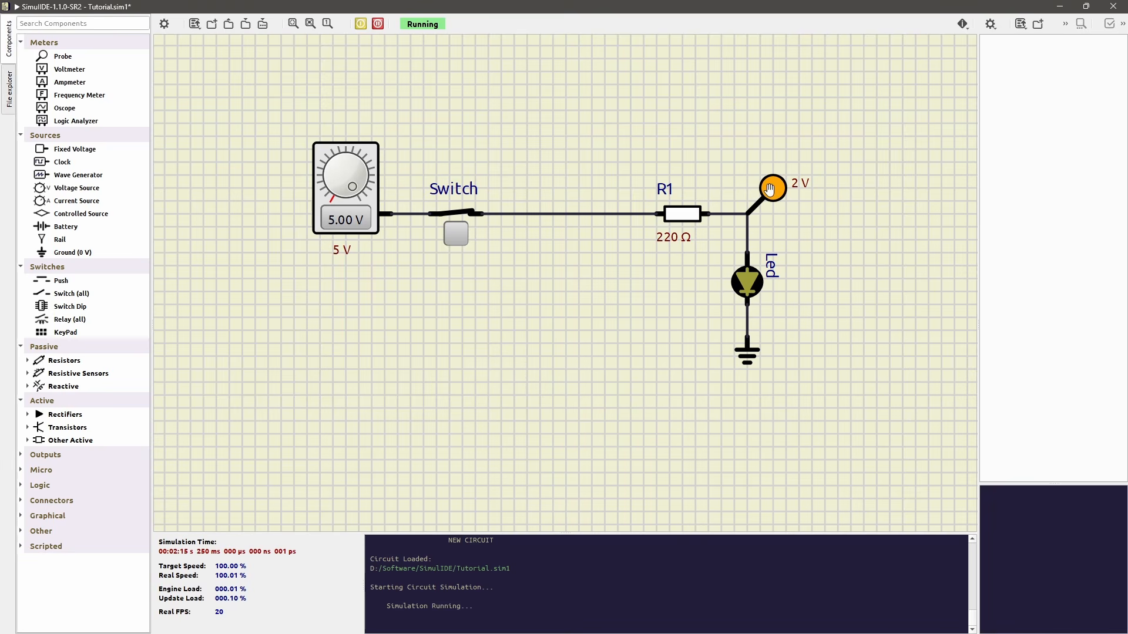
left_click_drag(765, 195, 587, 188)
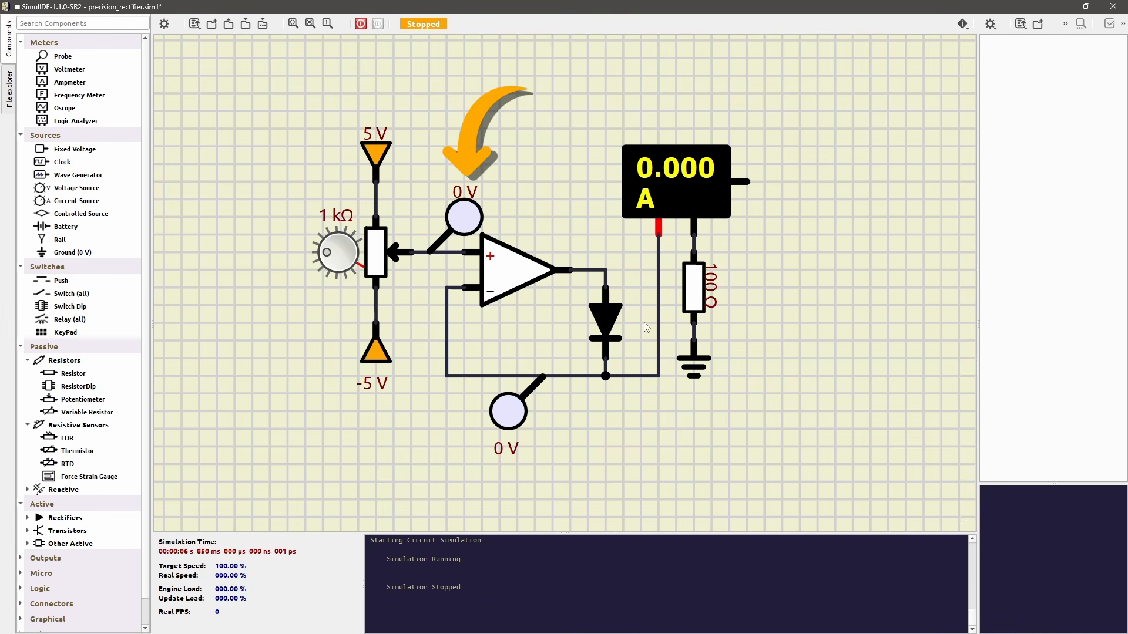
Check the op-amp input probe's threshold and simulate the precision rectifier while sweeping the potentiometer between positive and negative input voltages
double_click(464, 227)
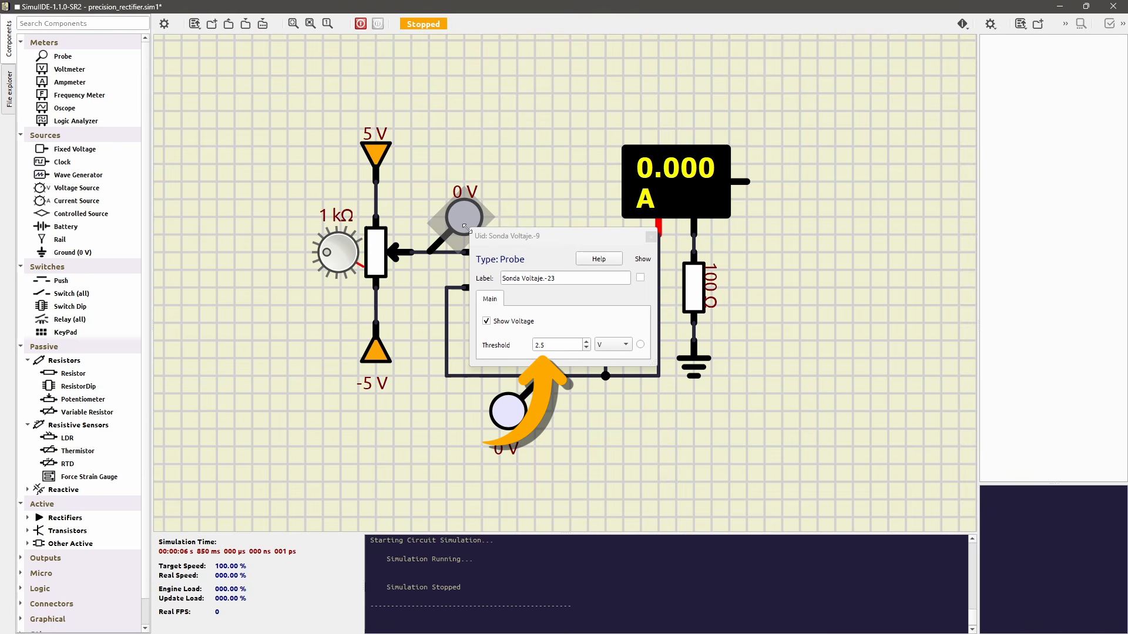
left_click(651, 237)
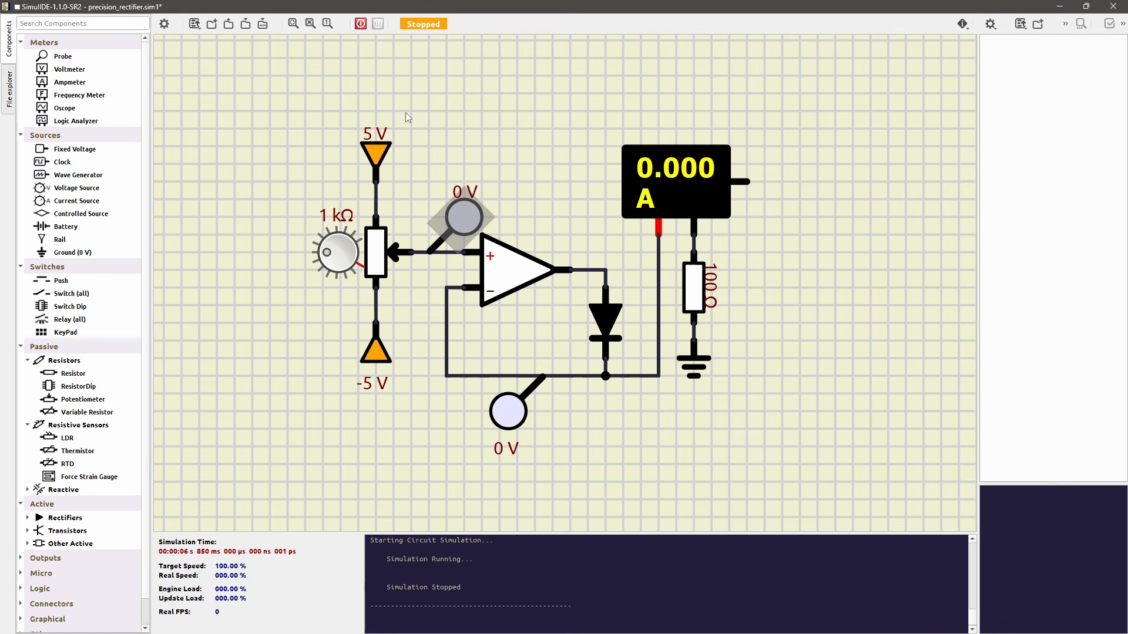
left_click(361, 24)
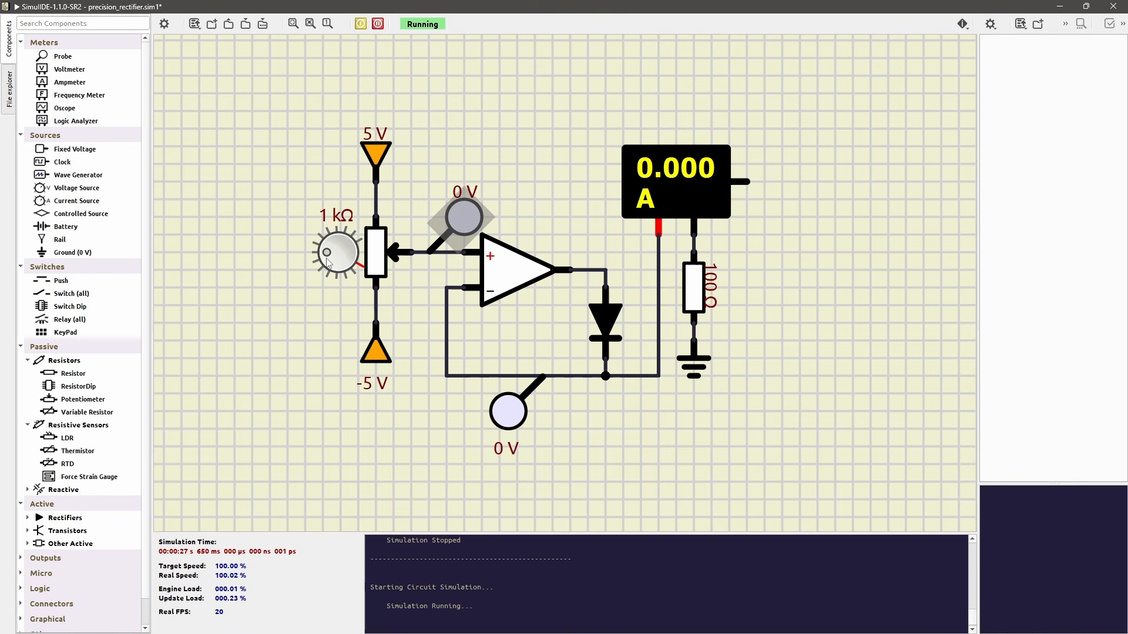
left_click_drag(327, 258, 338, 243)
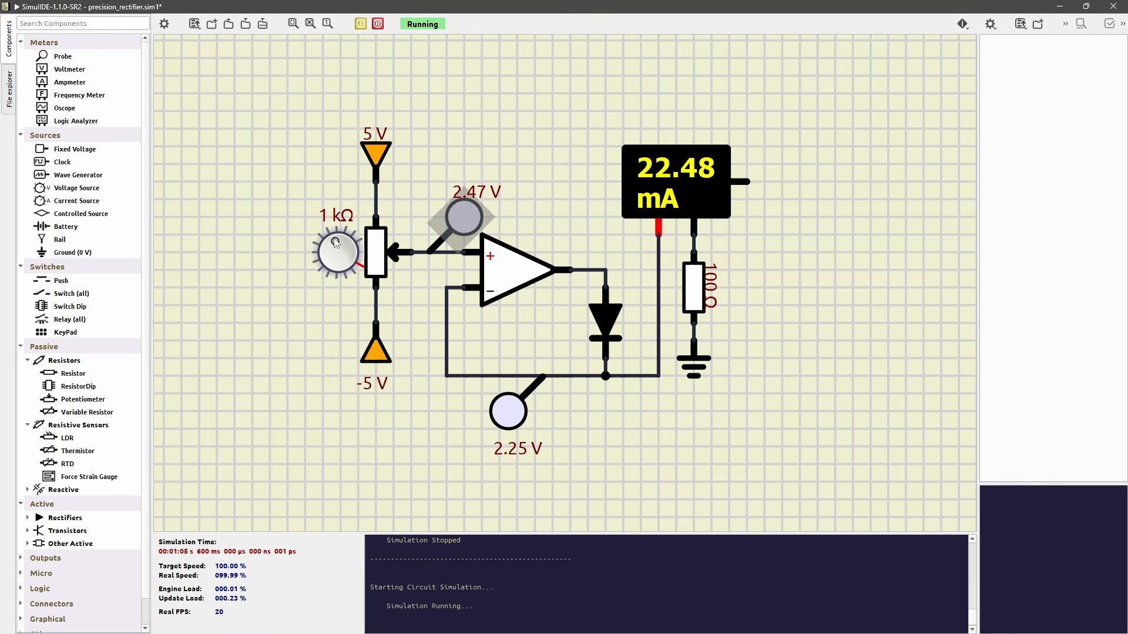
left_click_drag(336, 242, 338, 267)
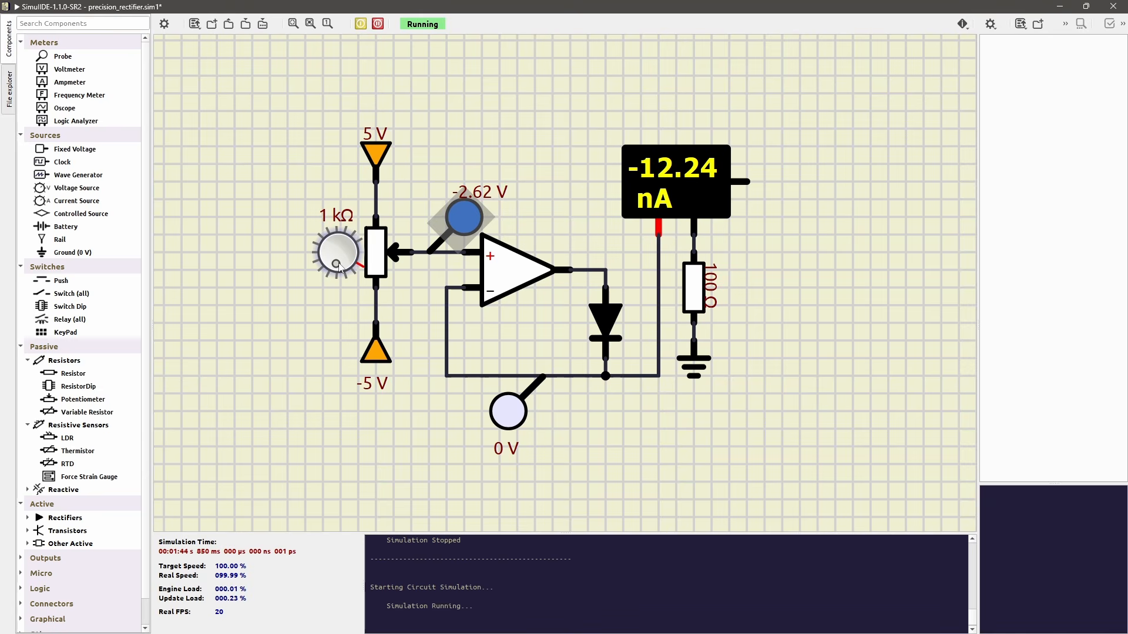
left_click_drag(339, 266, 335, 246)
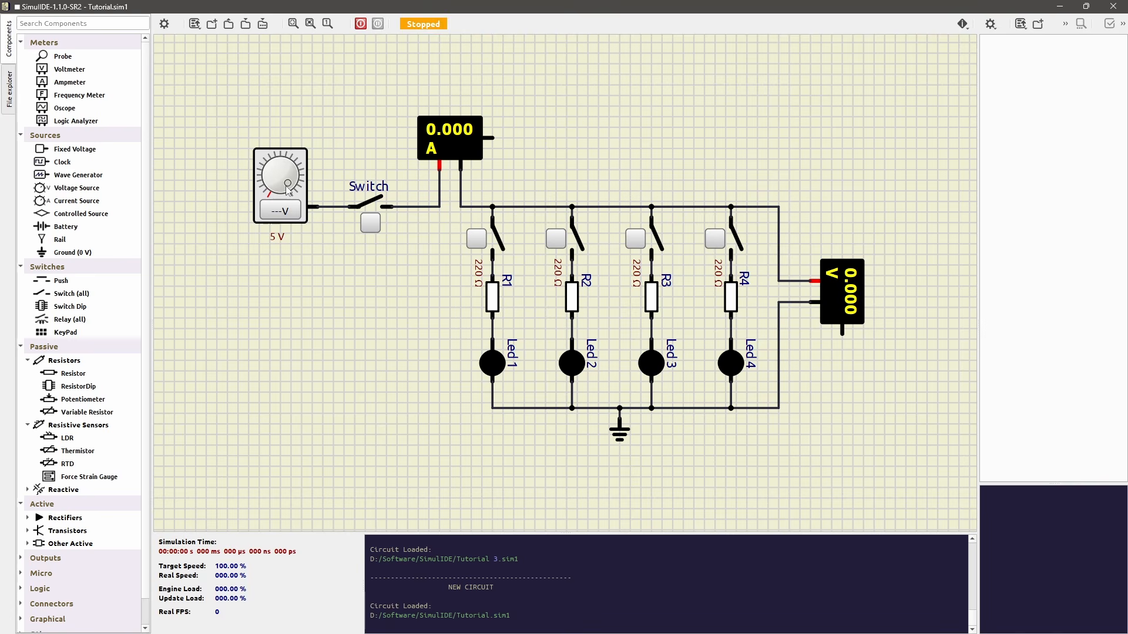
Turn the voltage source of the four-LED circuit down to its minimum and review its current, maximum and minimum voltage properties
left_click_drag(286, 187, 269, 235)
right_click(301, 183)
left_click(329, 236)
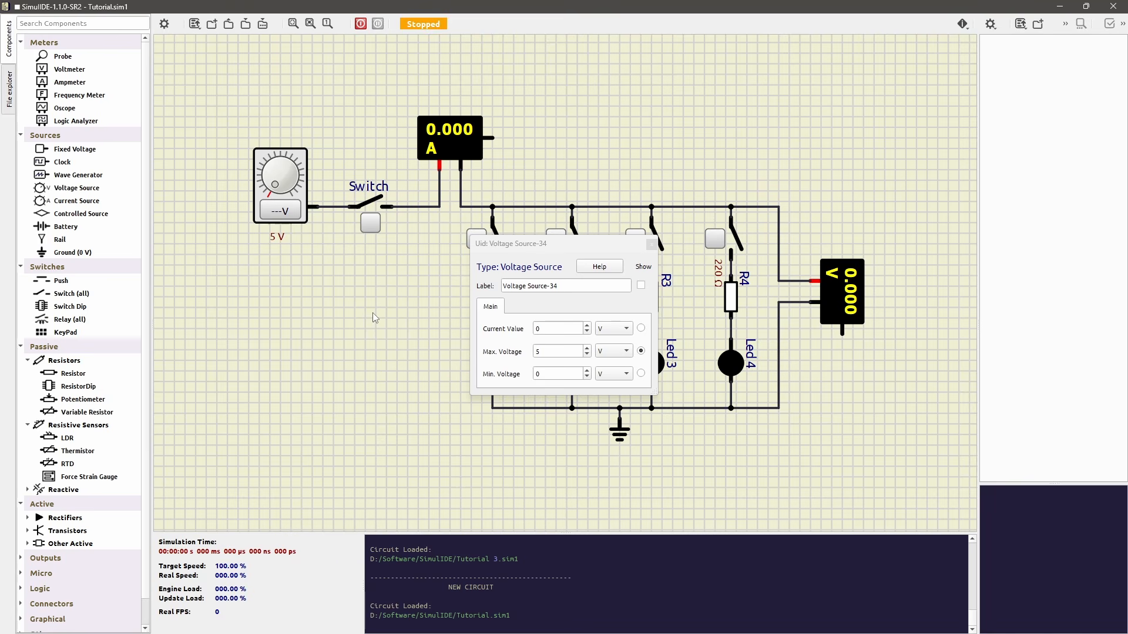
left_click(651, 245)
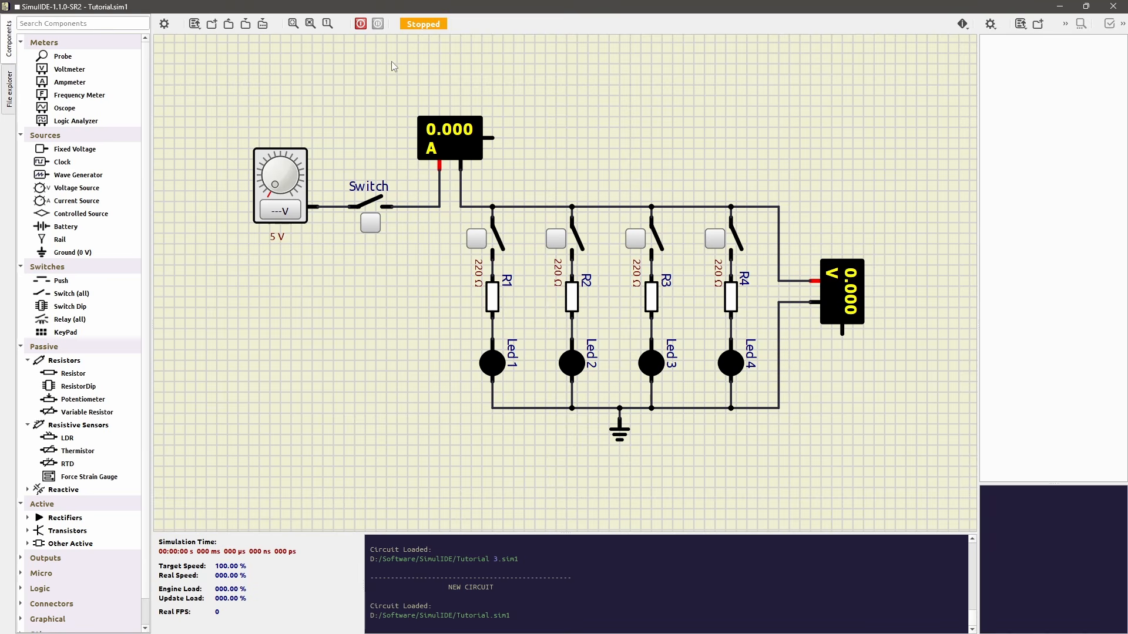
Run the four-LED circuit simulation with the voltage source at 5.00 V and the main switch closed
left_click(362, 24)
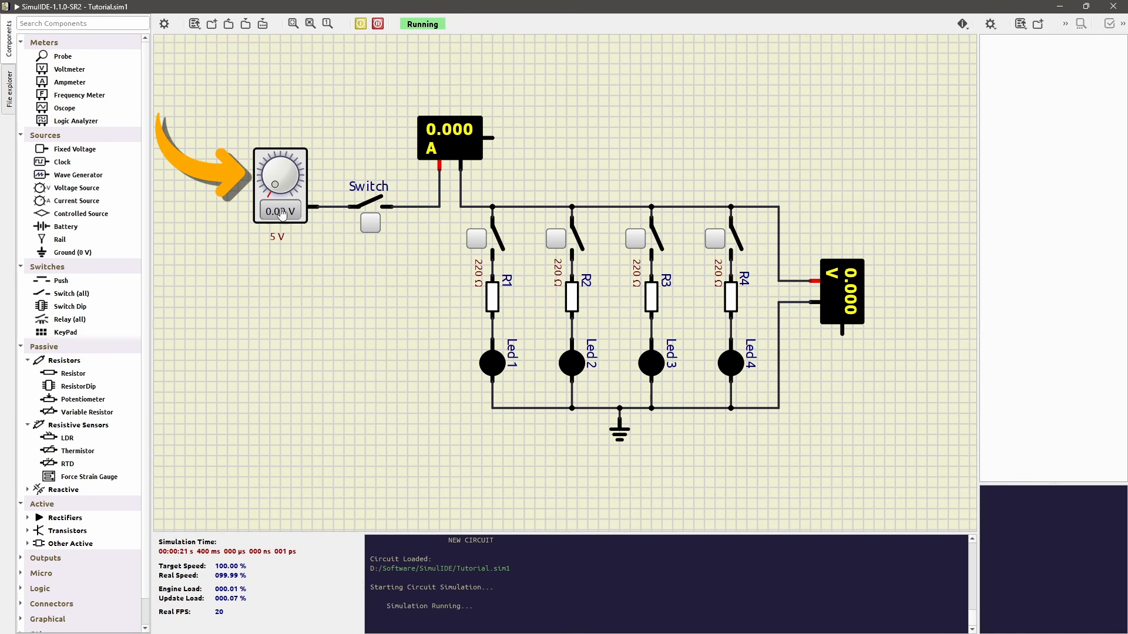
mouse_move(276, 185)
left_mouse_down()
mouse_move(273, 169)
mouse_move(289, 170)
mouse_move(290, 202)
left_mouse_up()
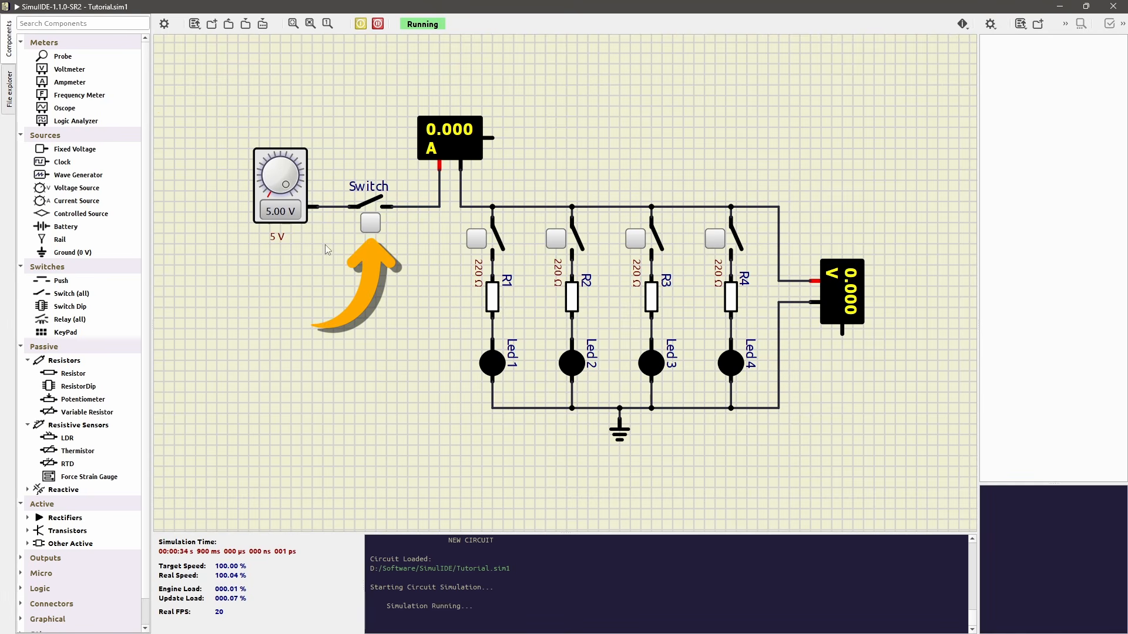
left_click(370, 226)
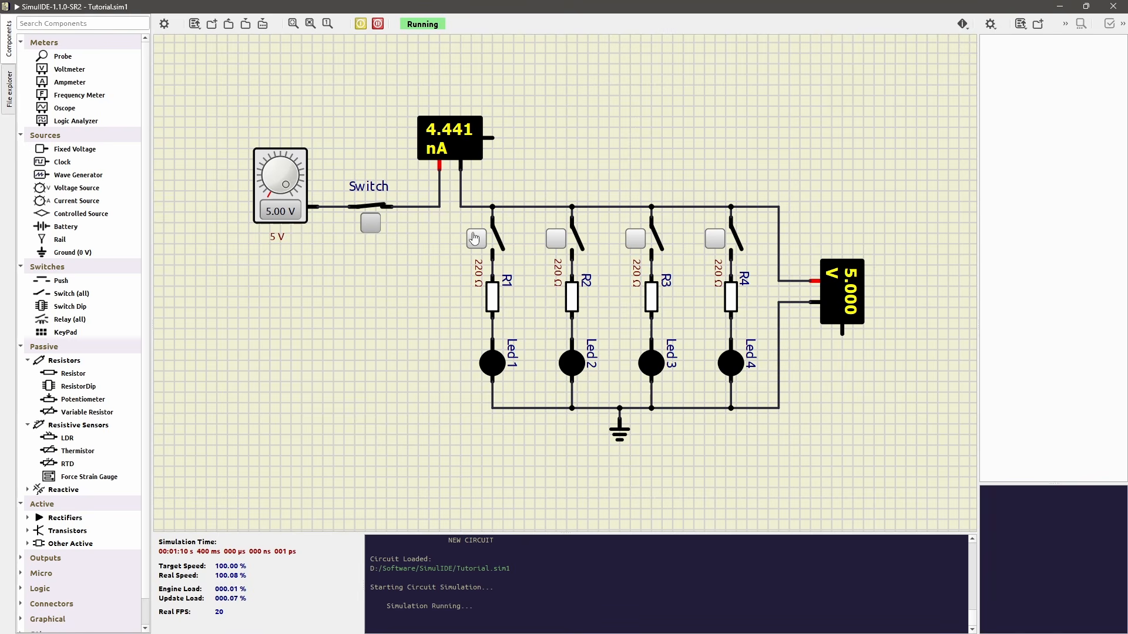
Close the four branch switches one after another to power Led 1 through Led 4
left_click(474, 238)
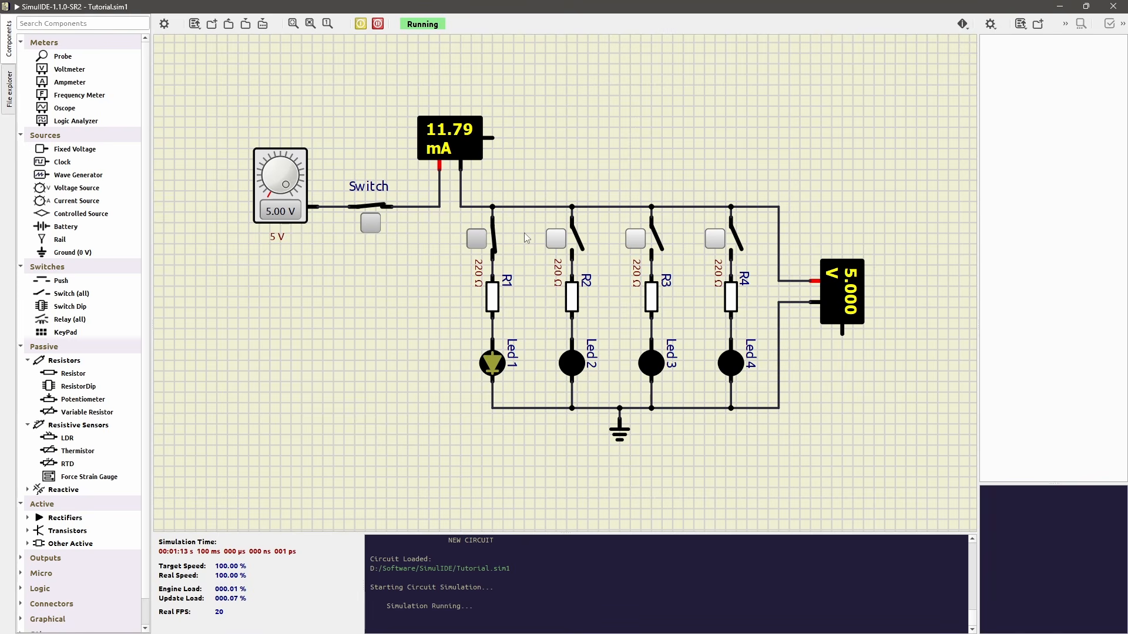
left_click(556, 244)
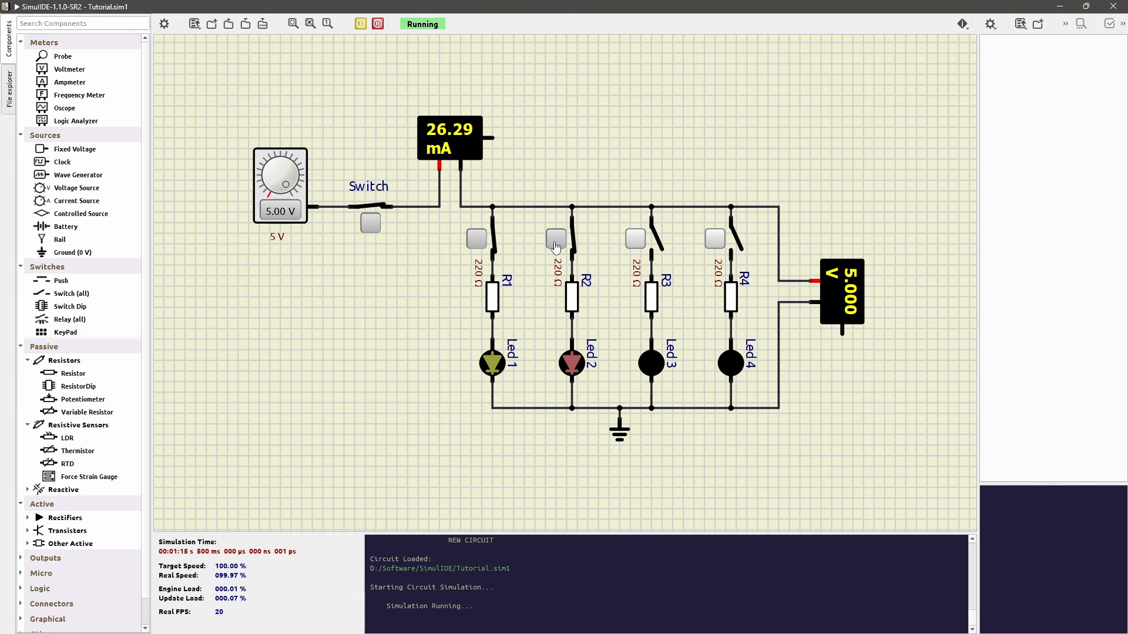
left_click(636, 243)
left_click(716, 243)
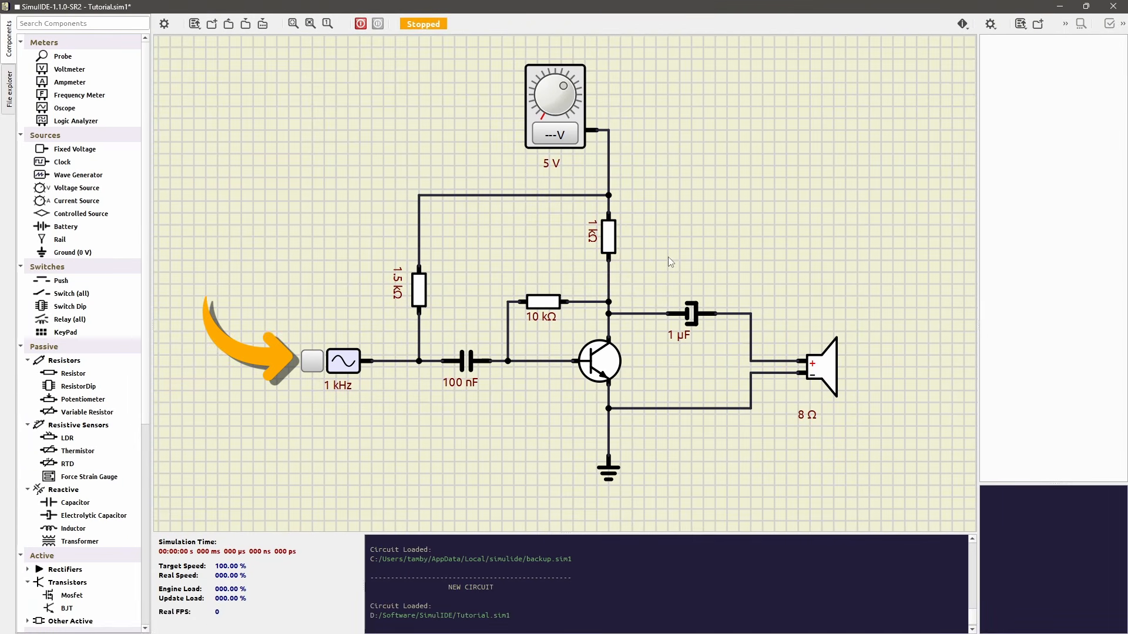
Examine the properties of the amplifier circuit's wave generator and voltage source, including wave type, frequency, quality and voltage limits
double_click(354, 361)
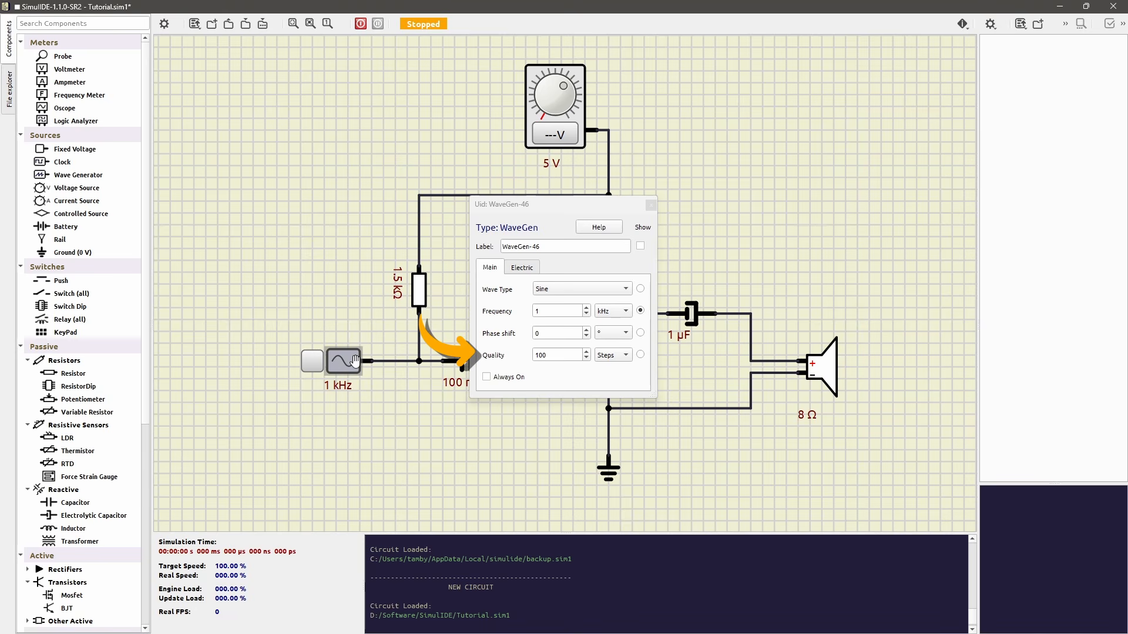
left_click(651, 205)
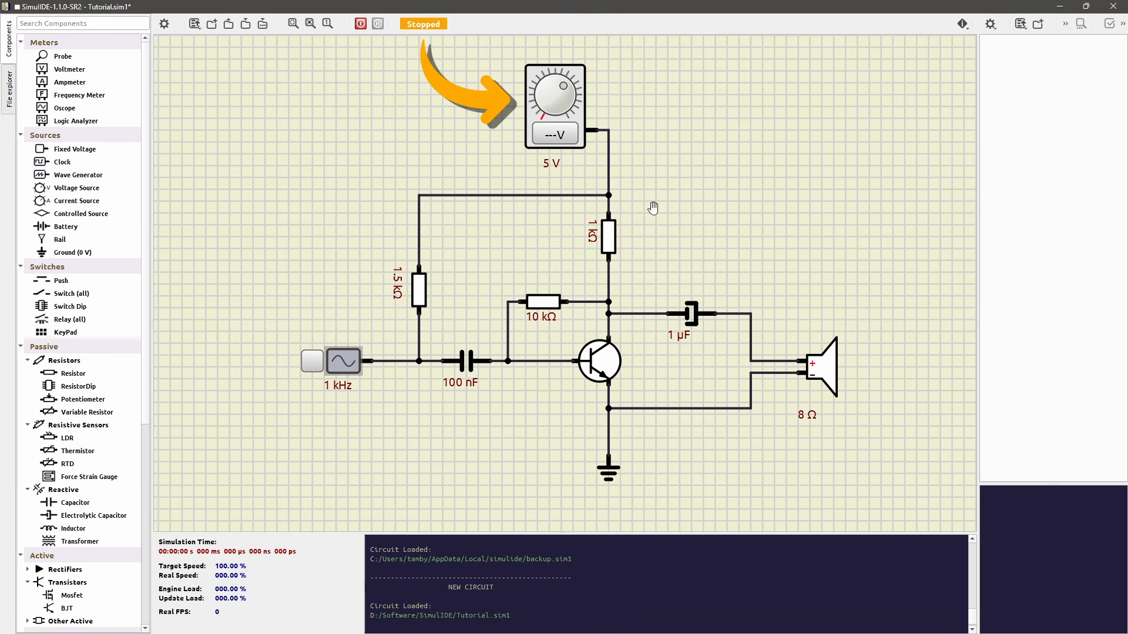
left_click(580, 67)
double_click(580, 67)
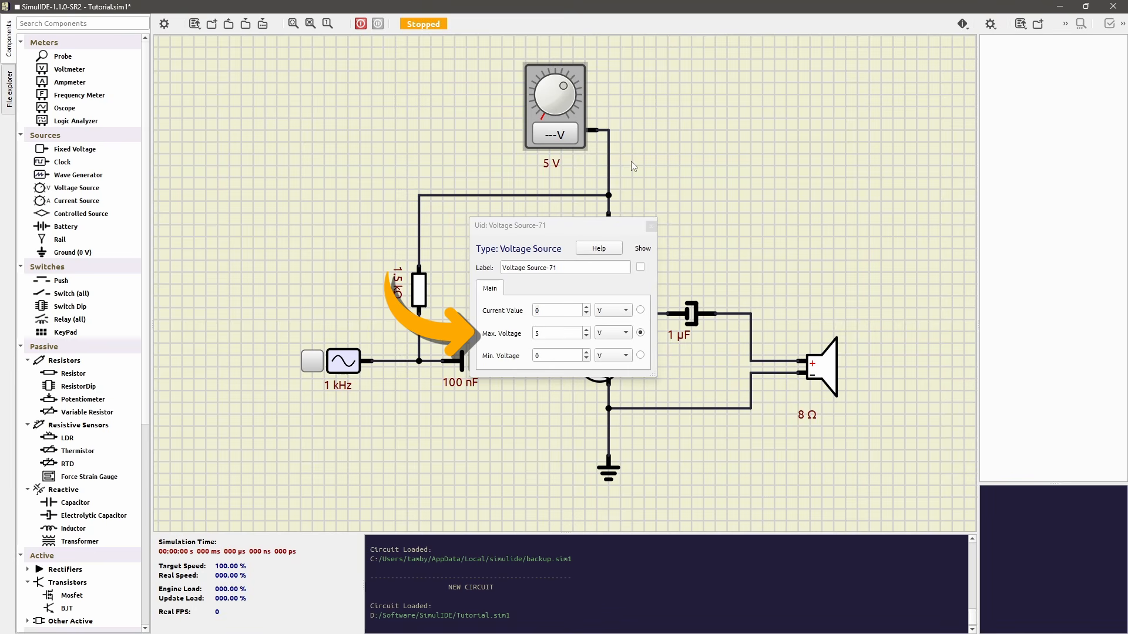
left_click(653, 228)
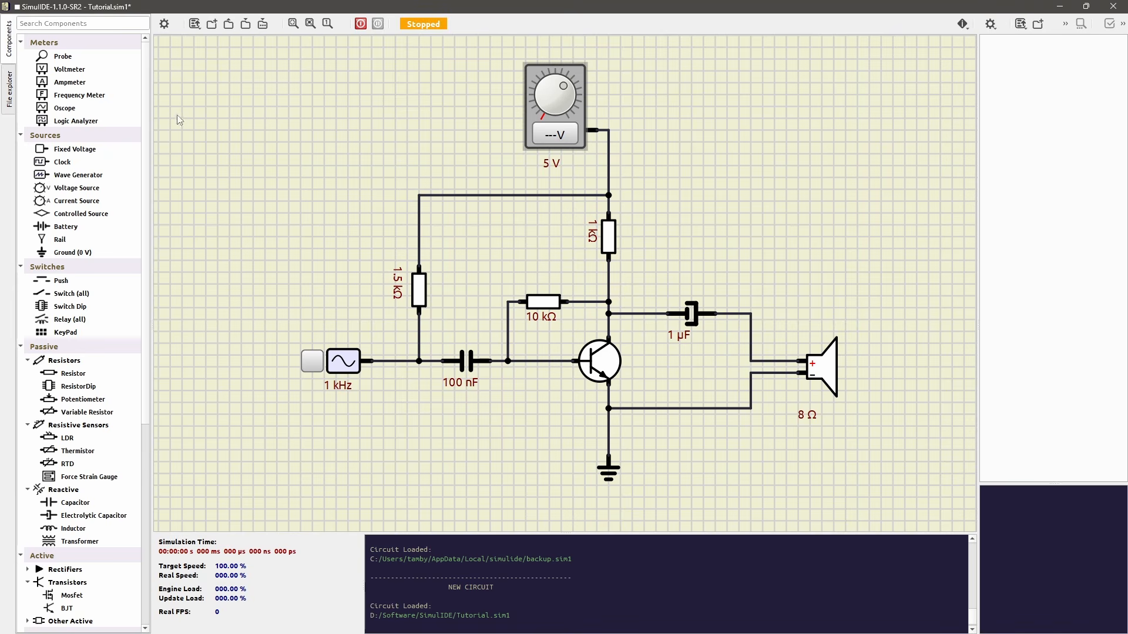
Place a frequency meter above the speaker and check its filter setting
left_click_drag(105, 95, 834, 213)
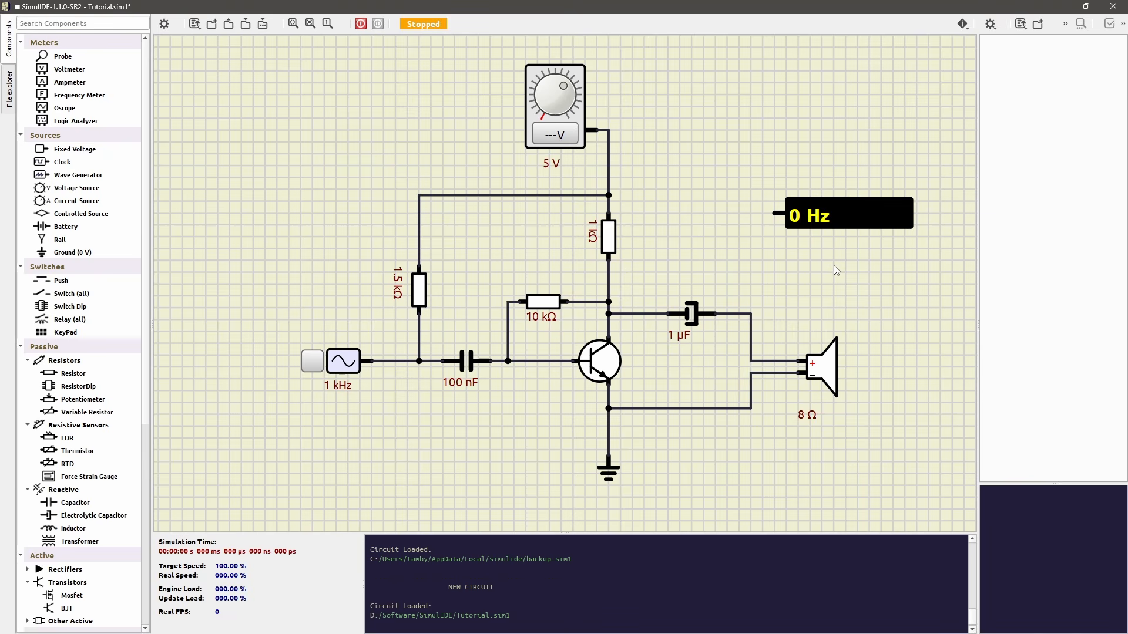
double_click(816, 207)
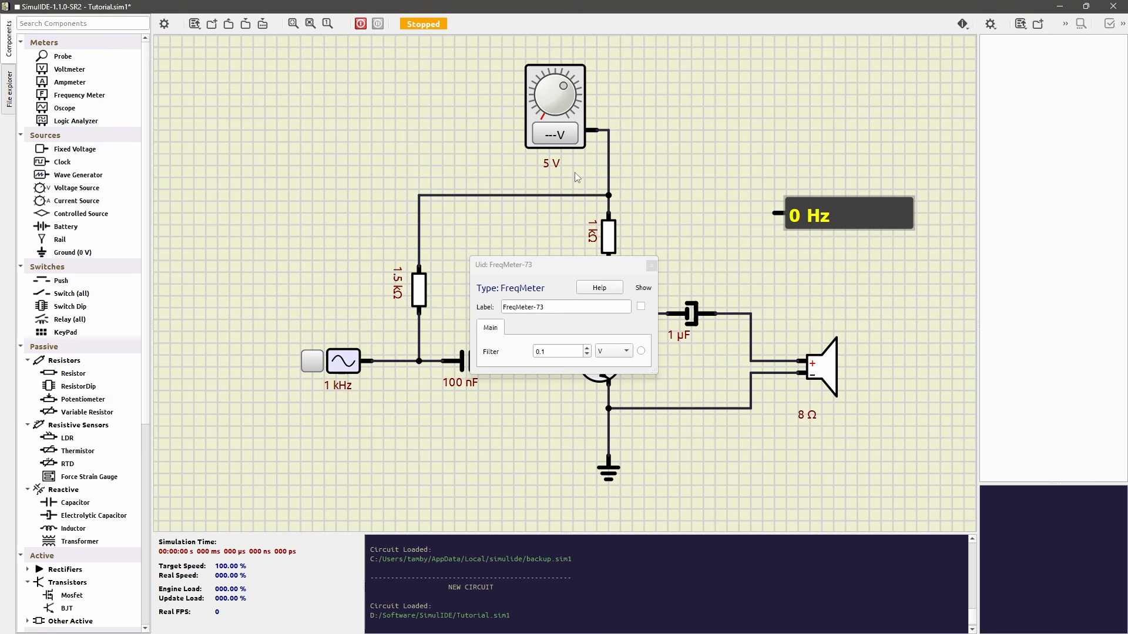
left_click(651, 266)
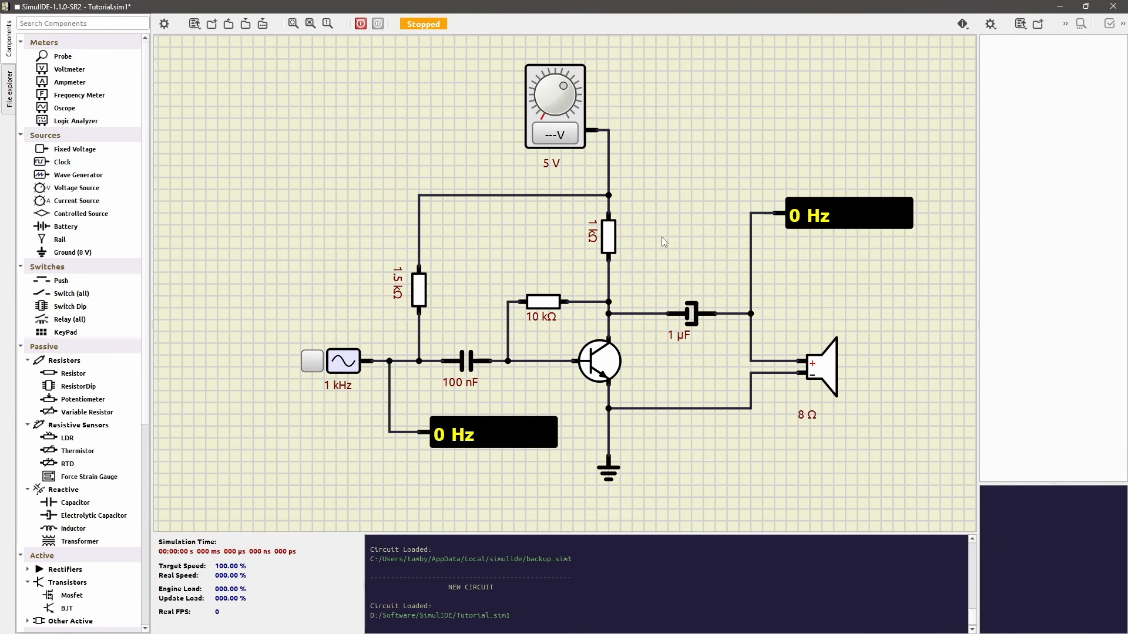
Simulate the amplifier circuit with the voltage source switched on and its level adjusted, and enable the 1 kHz wave generator
left_click(361, 24)
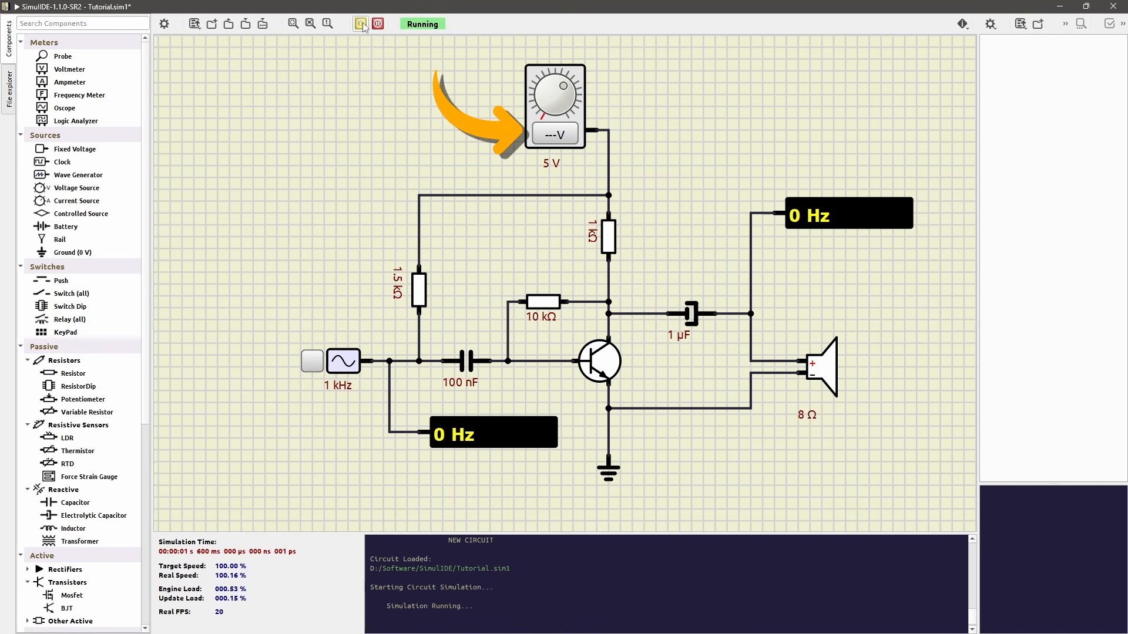
left_click(554, 141)
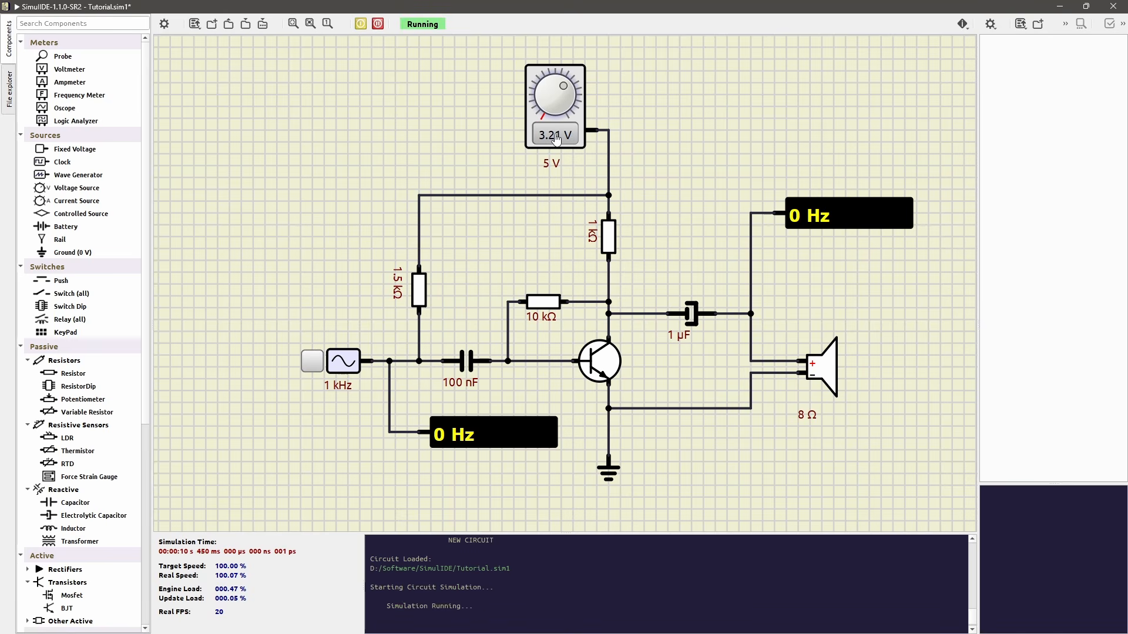
left_click_drag(568, 106, 568, 118)
left_click(304, 365)
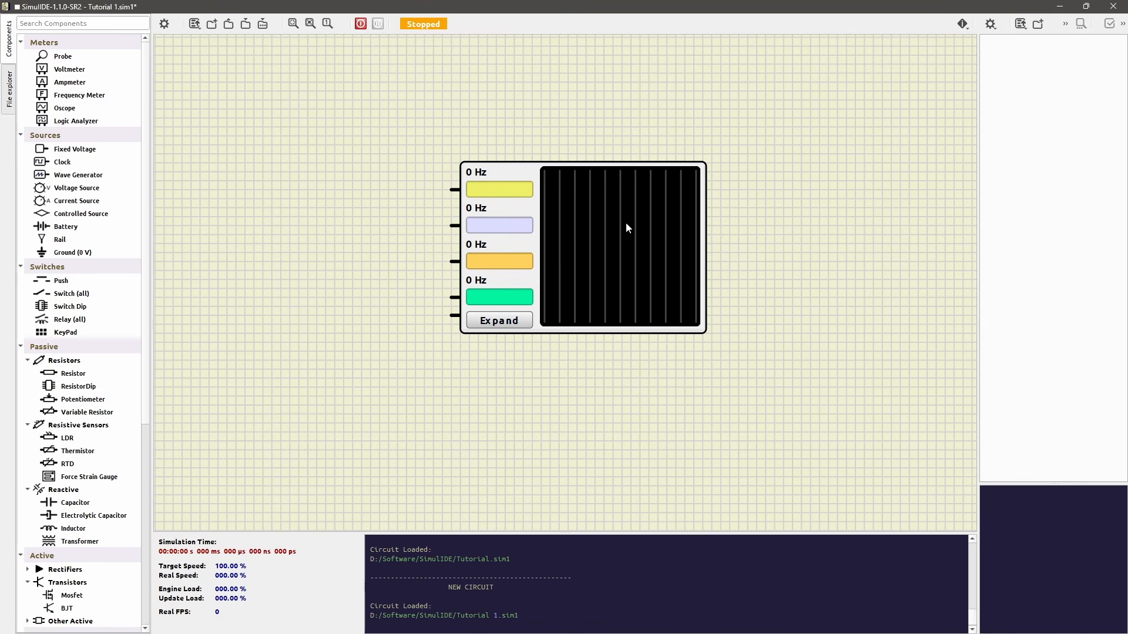
Set the oscilloscope's screen width and screen height to 175 px each
double_click(511, 171)
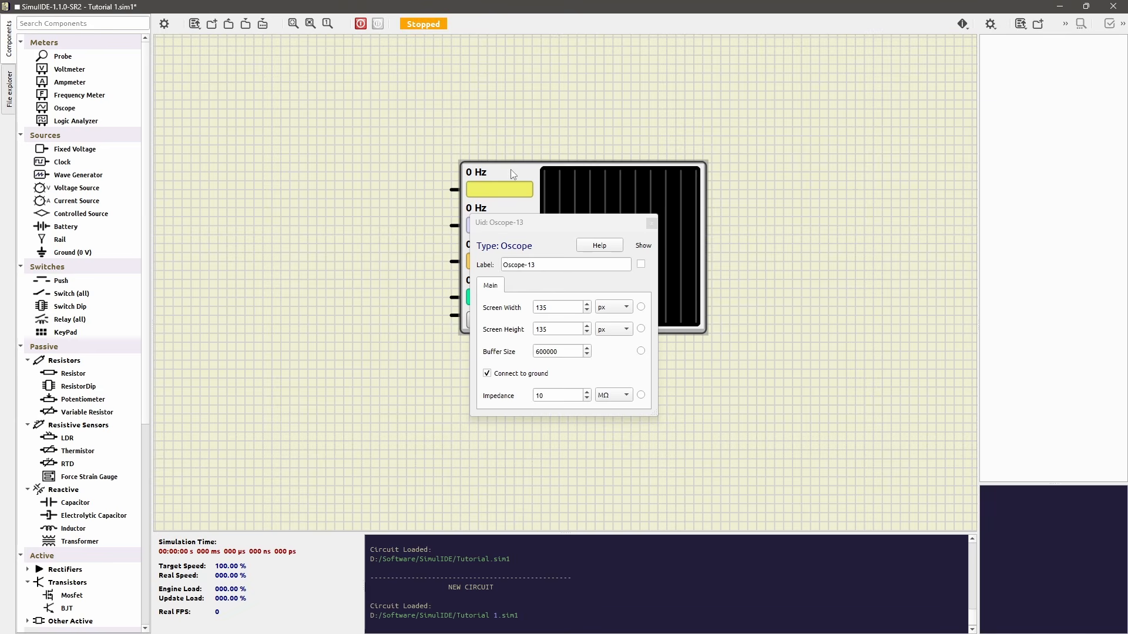
double_click(551, 306)
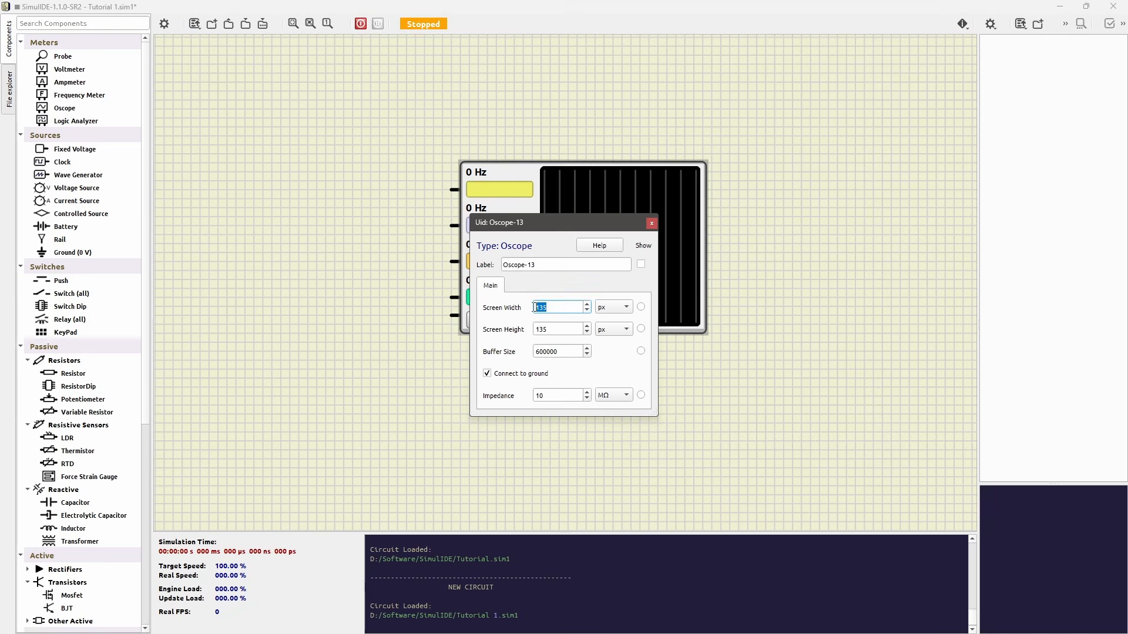
type("175")
left_click(554, 326)
double_click(555, 330)
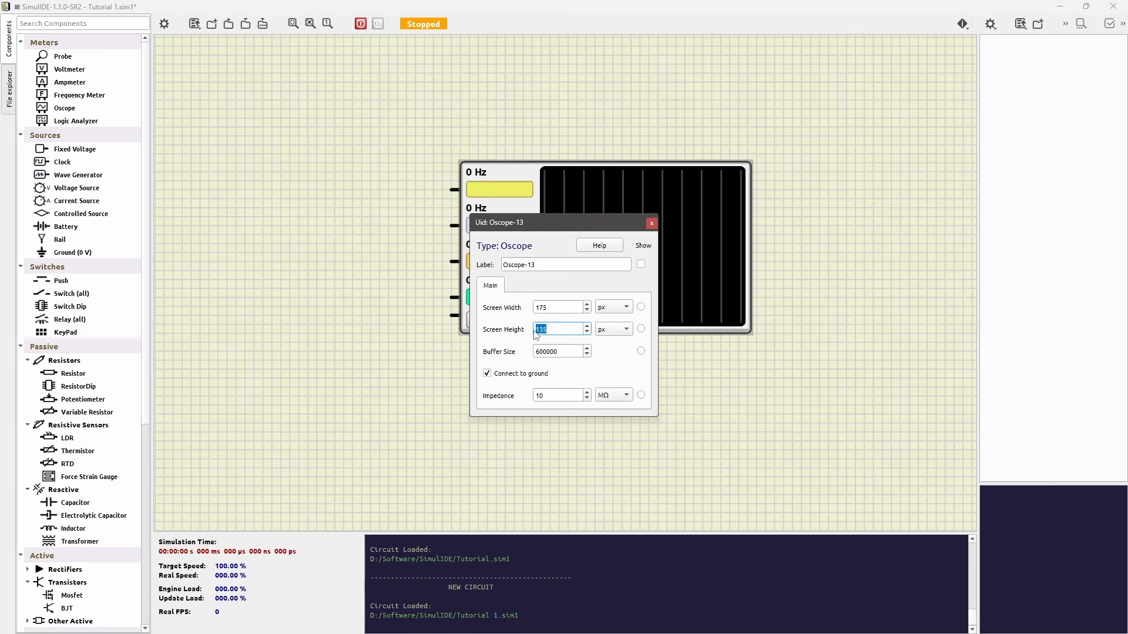
type("175")
key("Return")
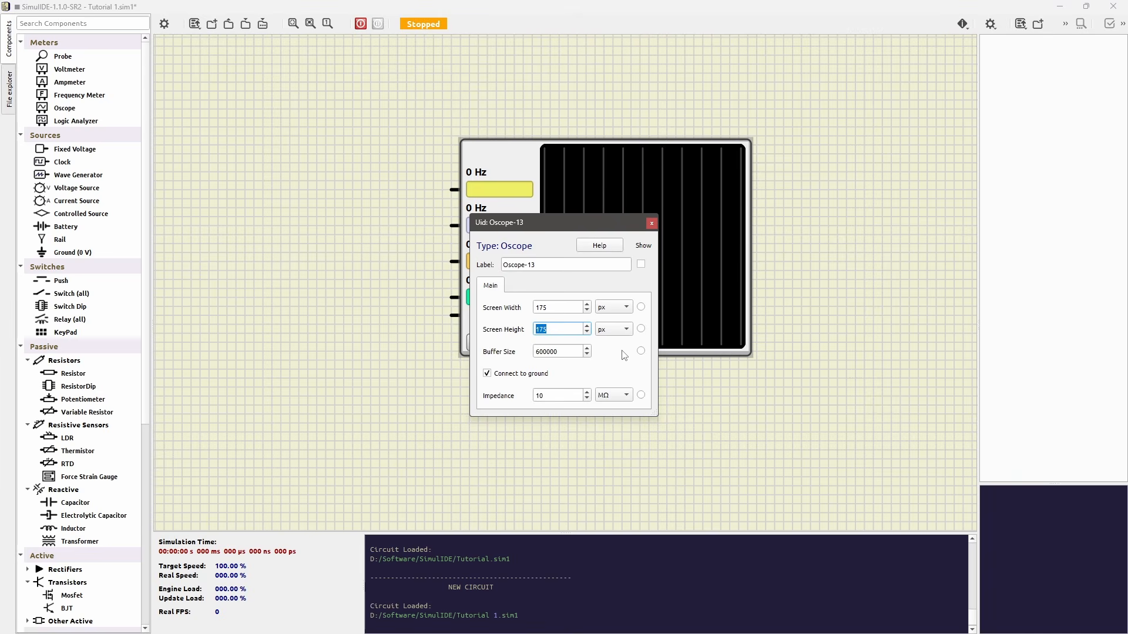
left_click(652, 224)
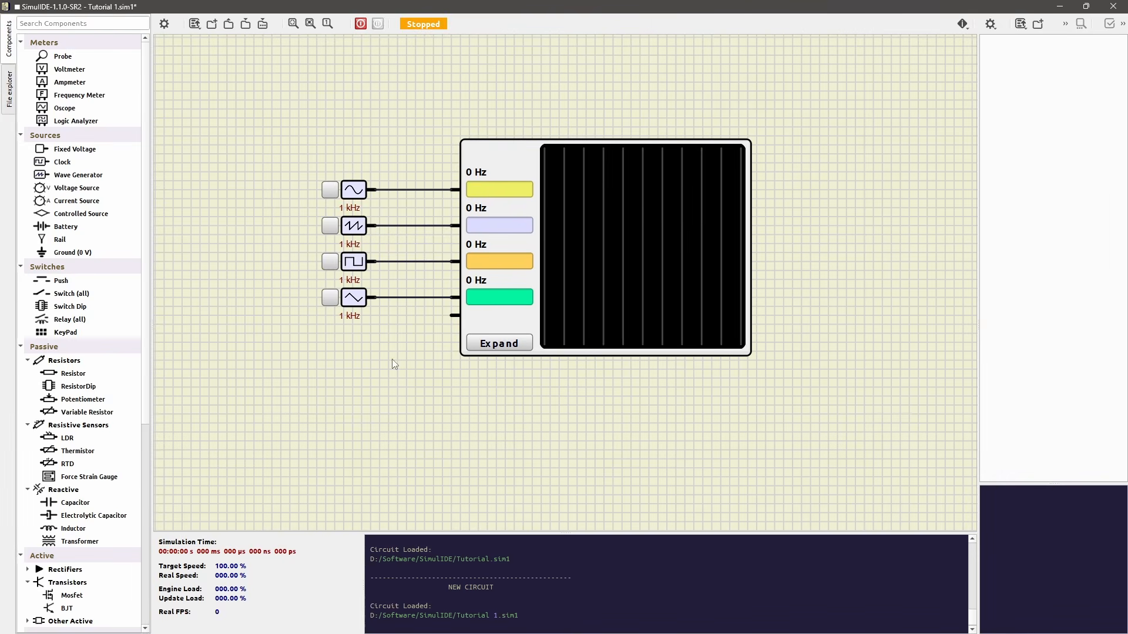
Start the simulation and switch on all four 1 kHz wave generators feeding the oscilloscope channels
left_click(360, 23)
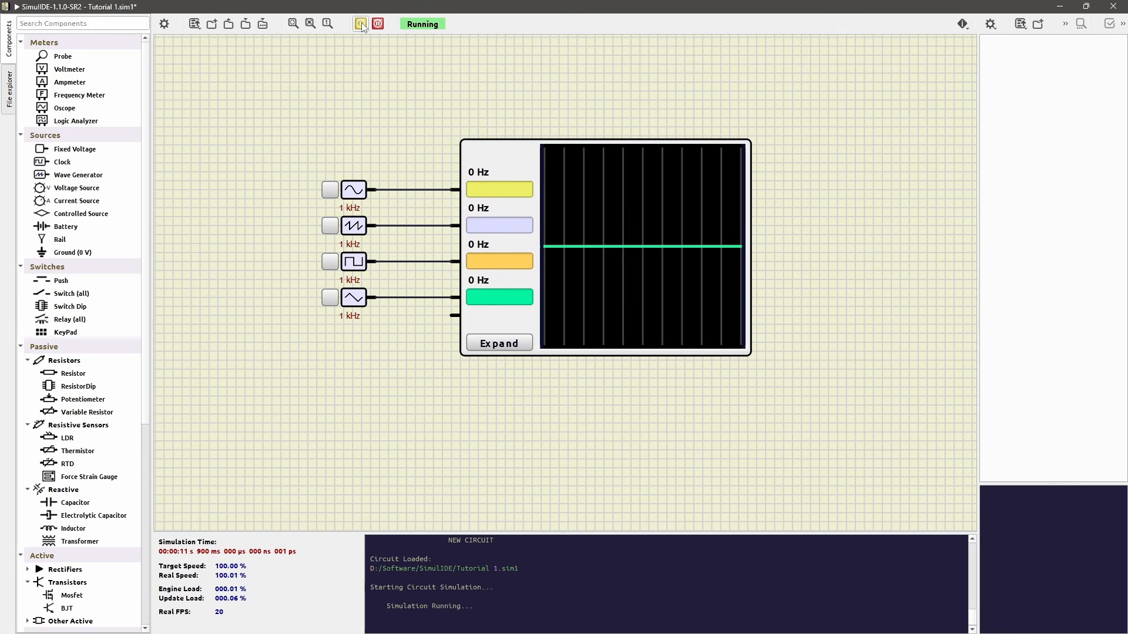
left_click(330, 190)
left_click(330, 226)
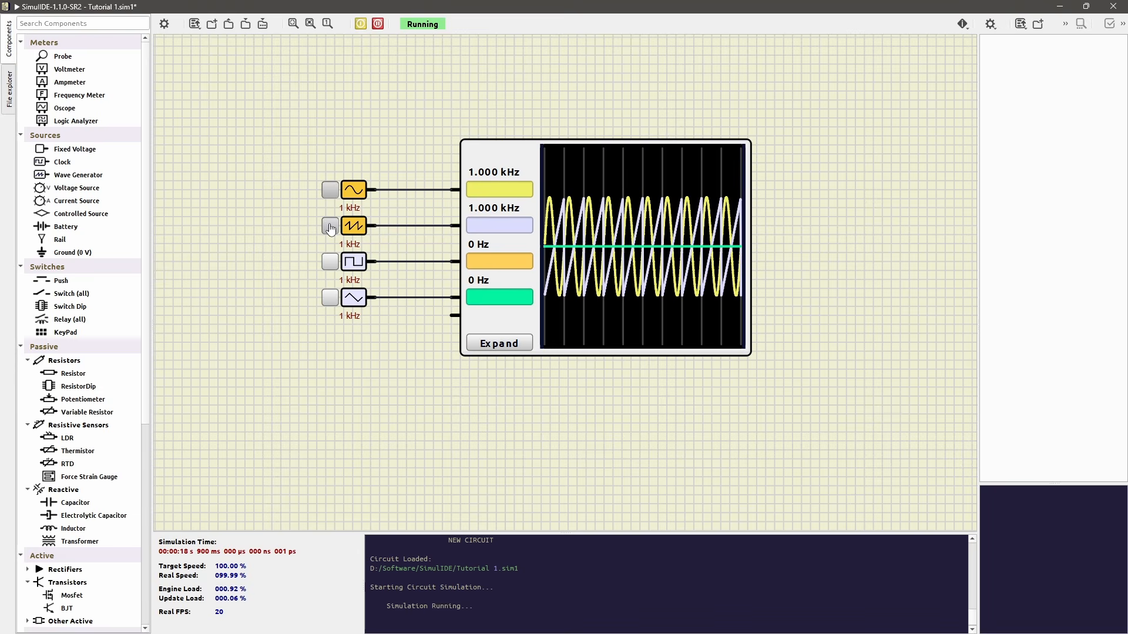
left_click(330, 263)
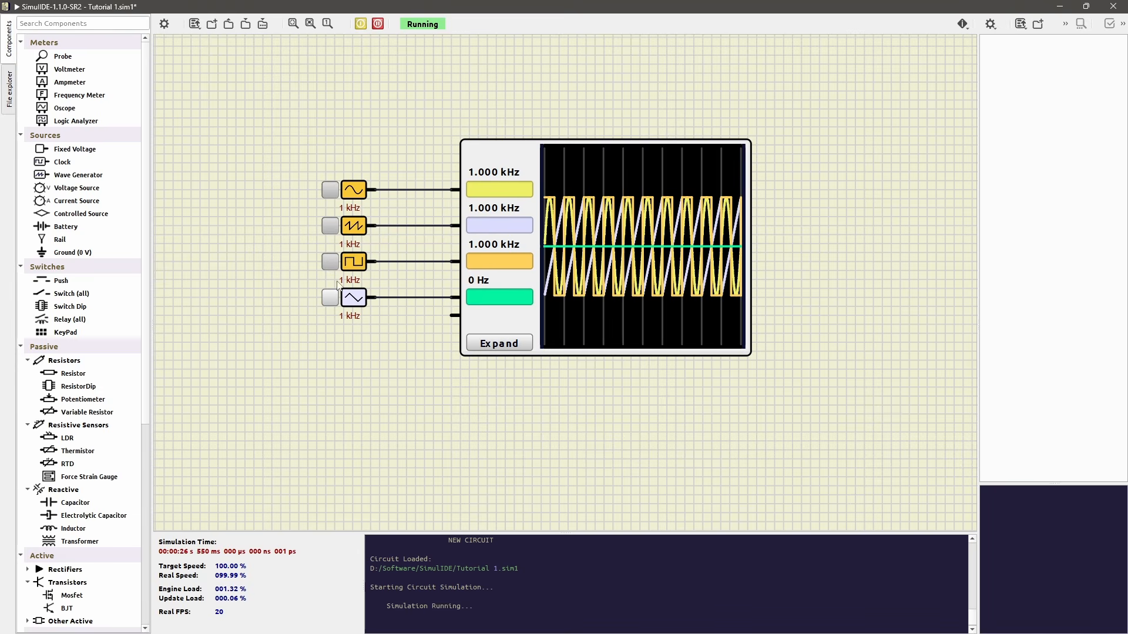
left_click(331, 298)
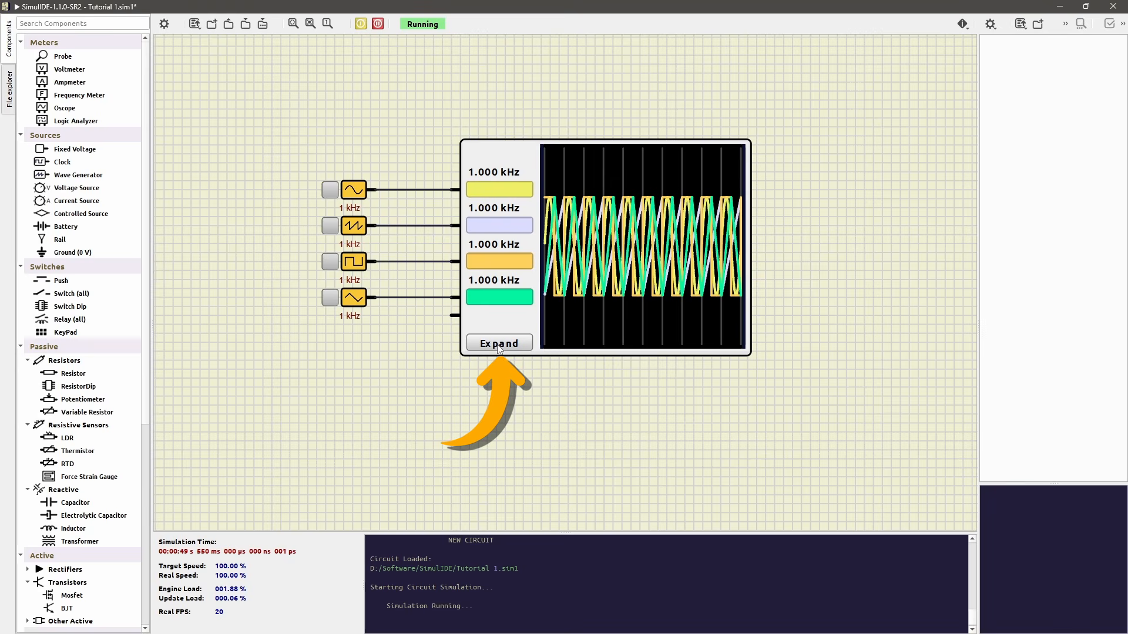
Expand the oscilloscope into its own window and select channel Ch1 for adjustment
left_click(498, 344)
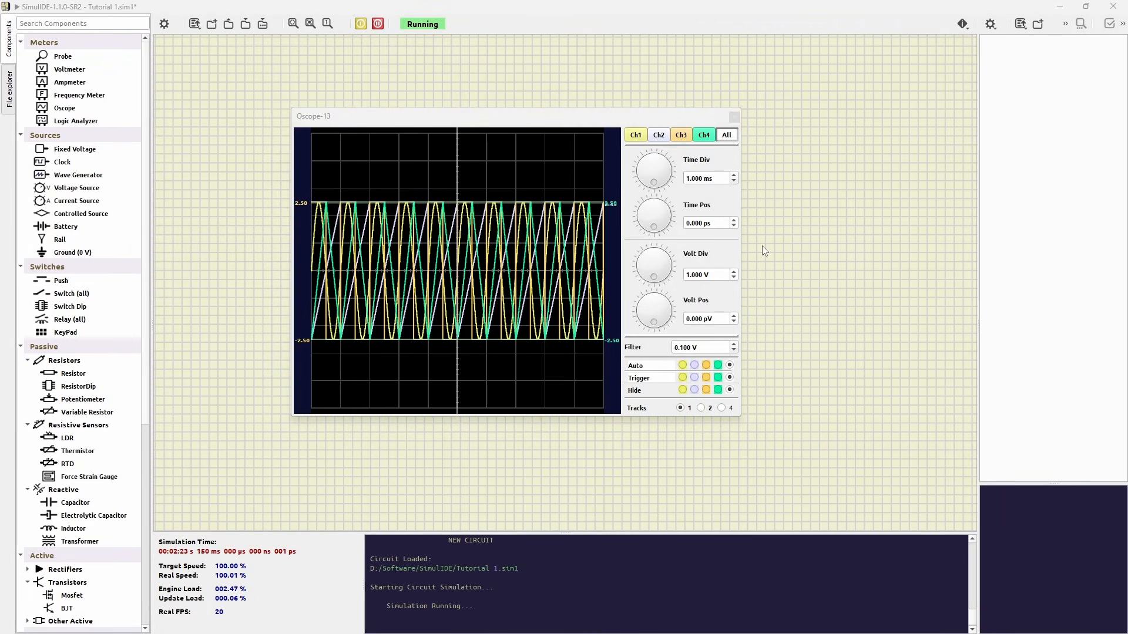
left_click(638, 134)
left_click(636, 136)
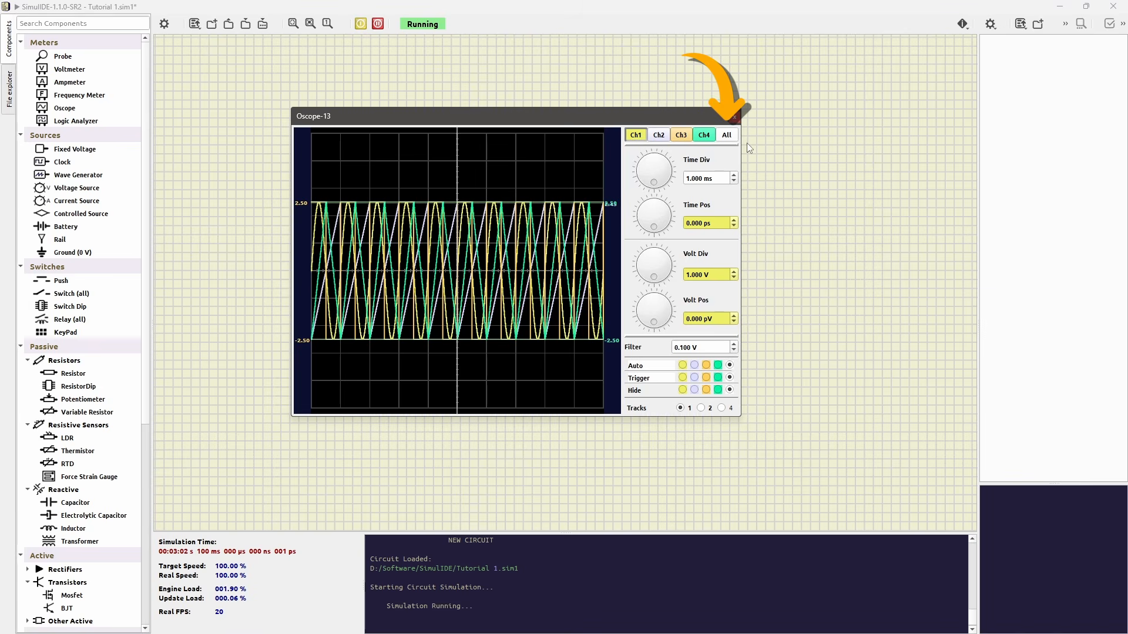
Select all channels for adjustment and hide the traces of Ch4, Ch3, Ch2 and Ch1
left_click(728, 135)
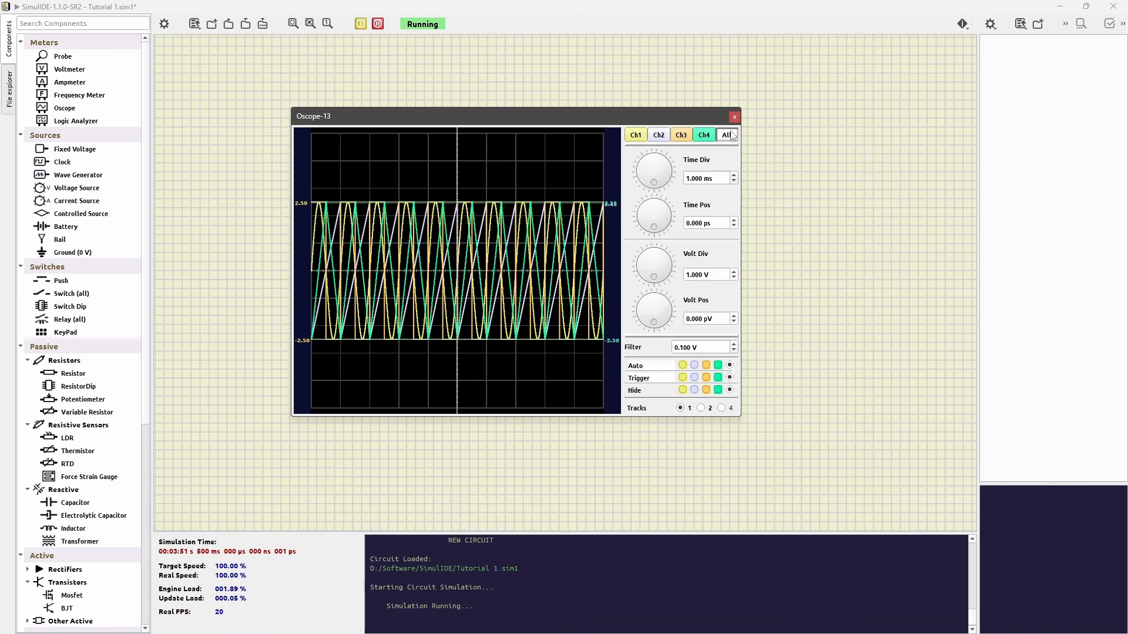
left_click(718, 390)
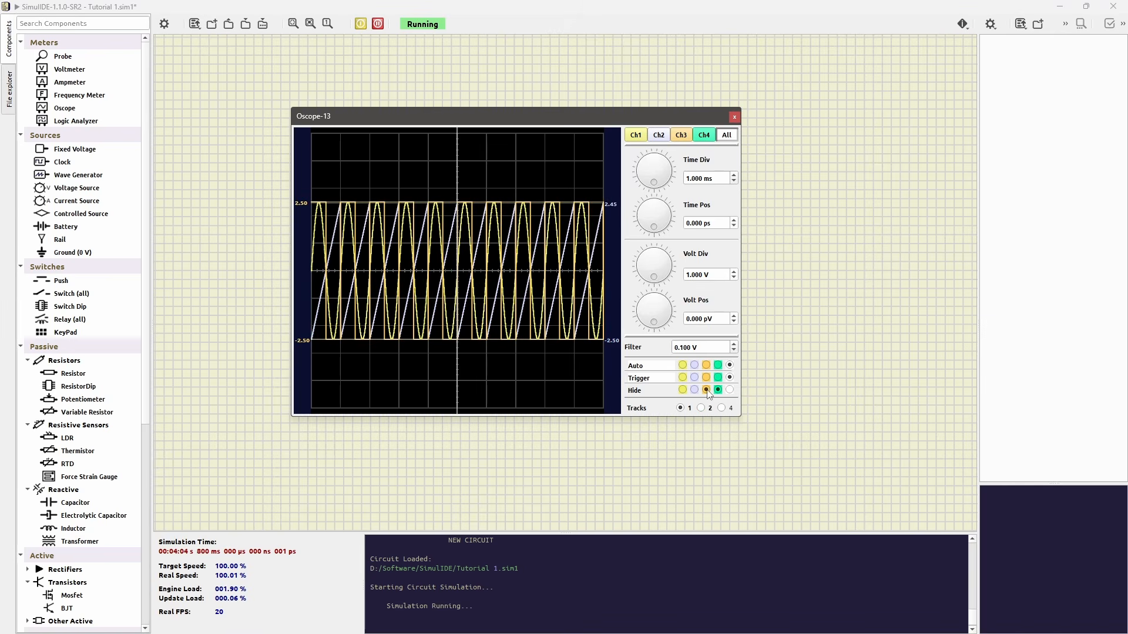
left_click(707, 390)
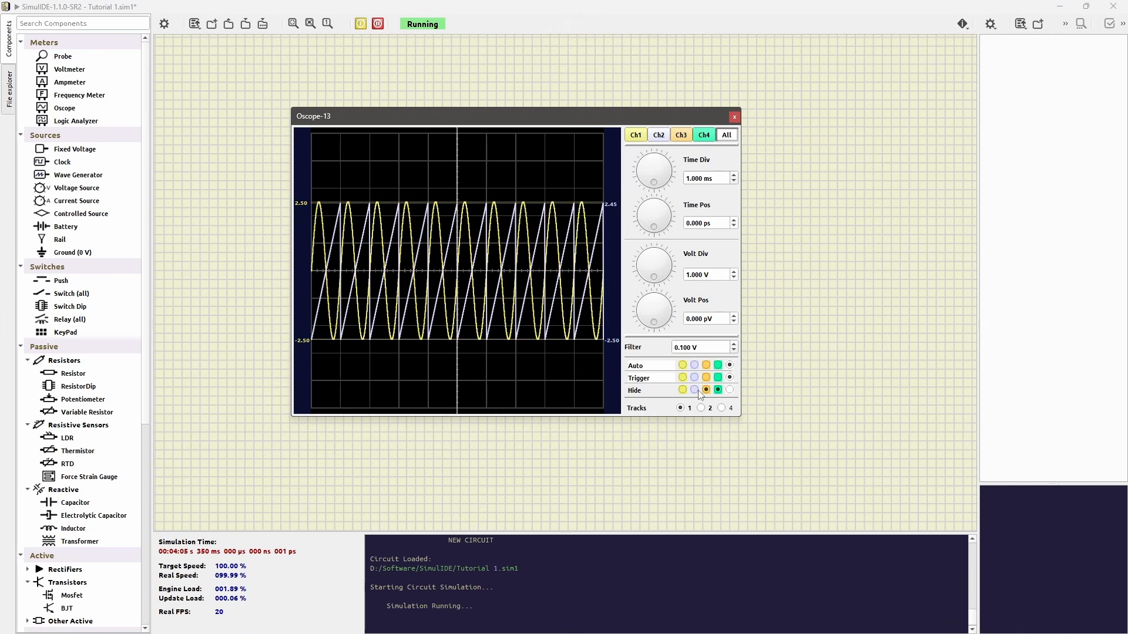
left_click(695, 390)
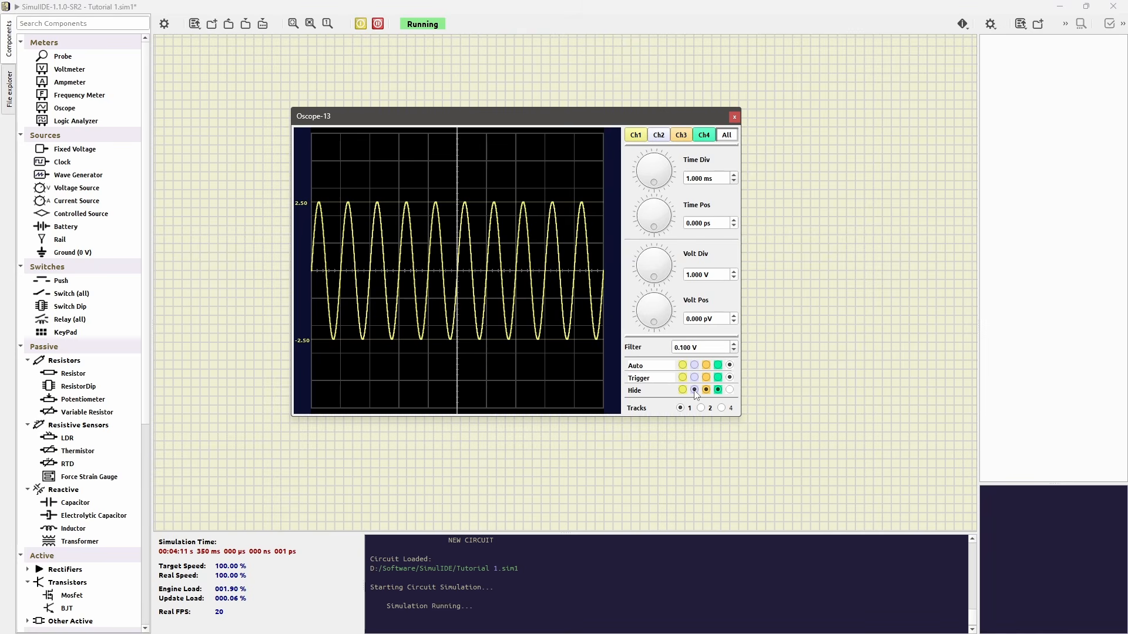
left_click(682, 390)
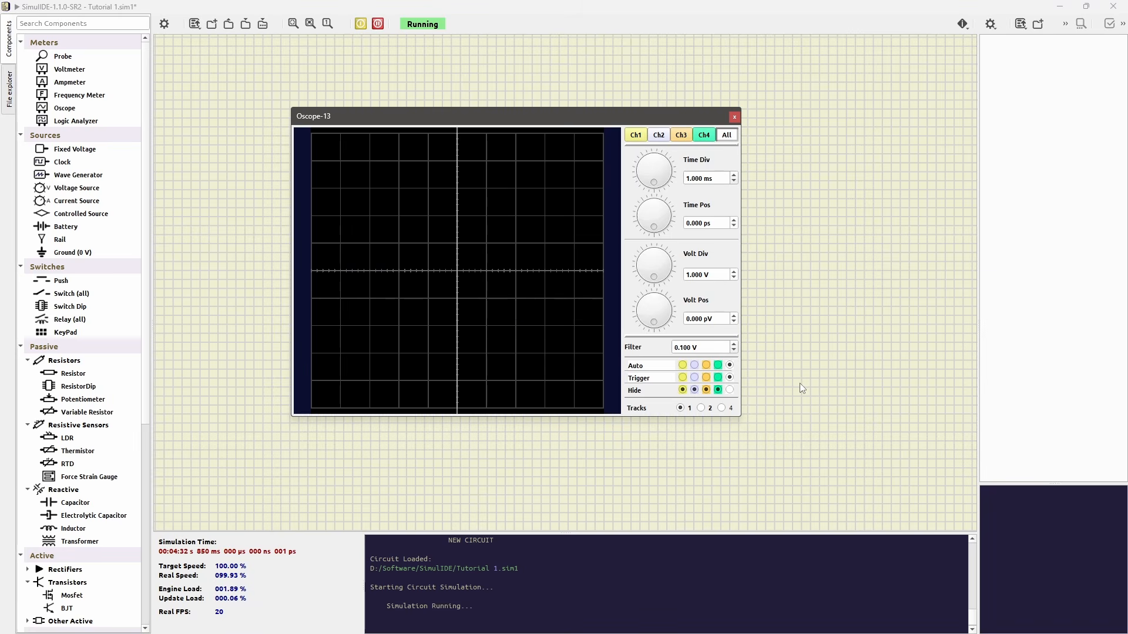
Split the oscilloscope display into 2 tracks and show the traces of all four channels again
left_click(701, 409)
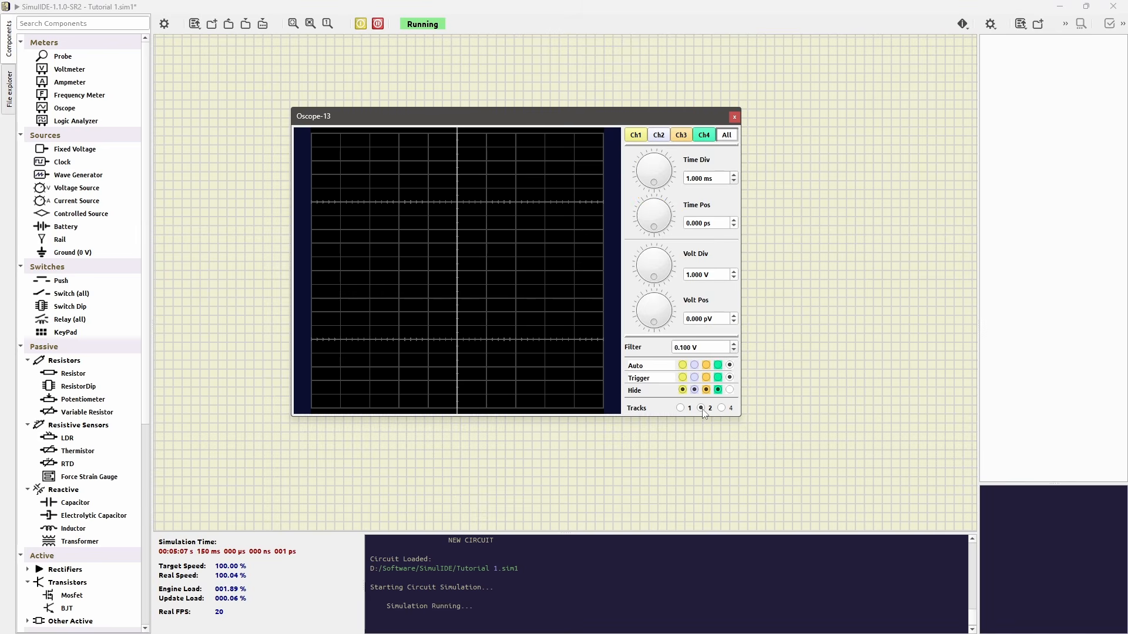
left_click(682, 390)
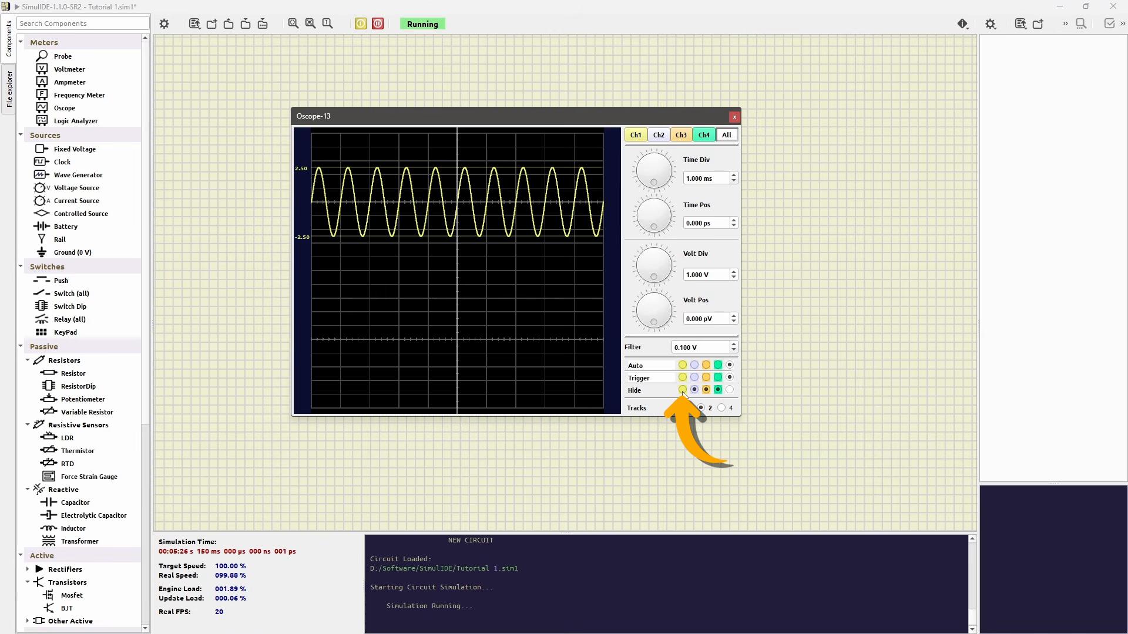
left_click(706, 391)
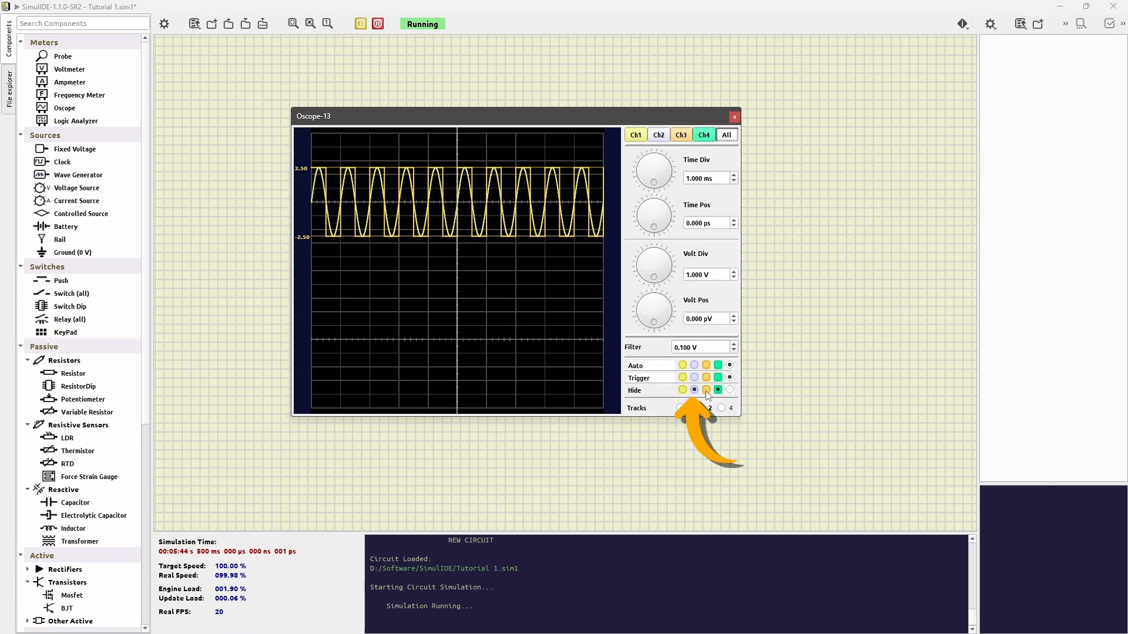
left_click(694, 390)
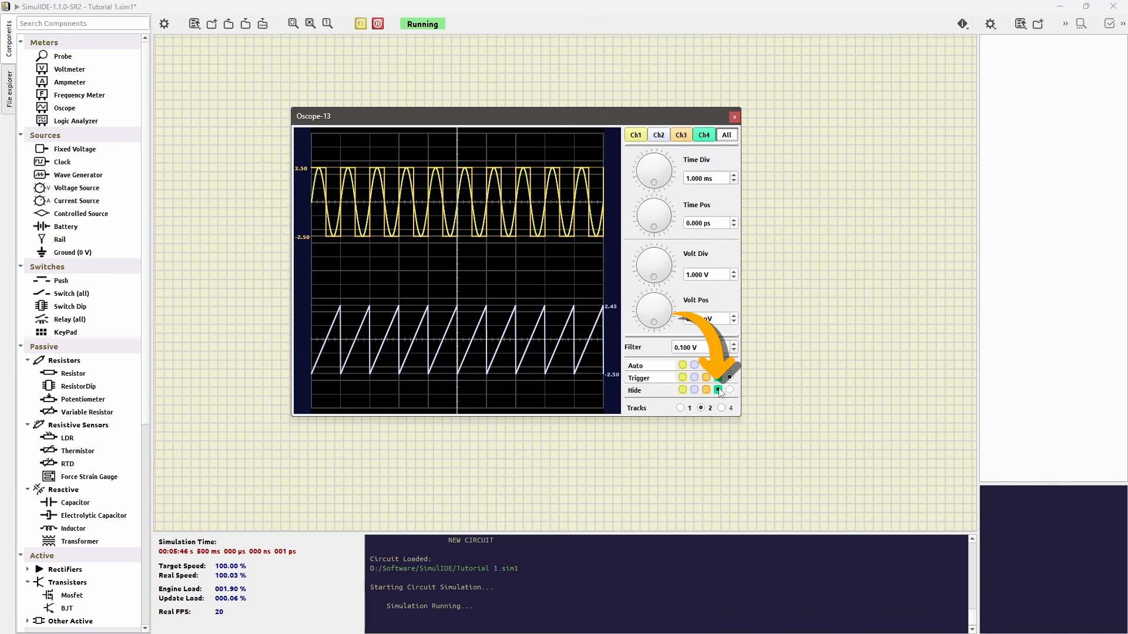
left_click(718, 390)
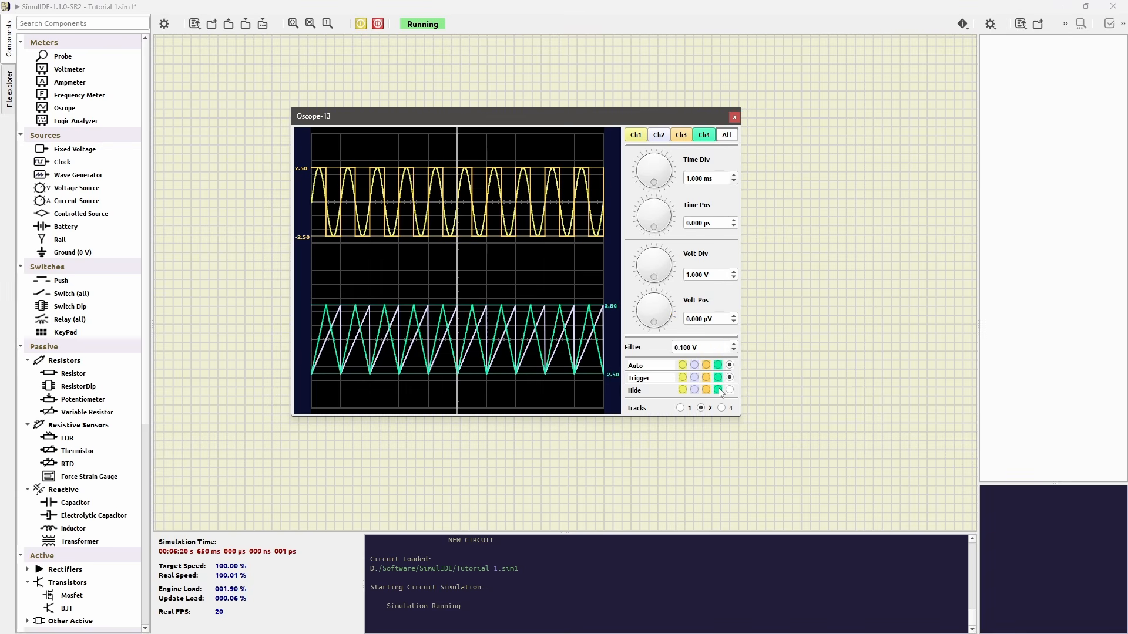
Compare the track layouts by switching the oscilloscope display to 1, 2 and finally 4 tracks
left_click(680, 408)
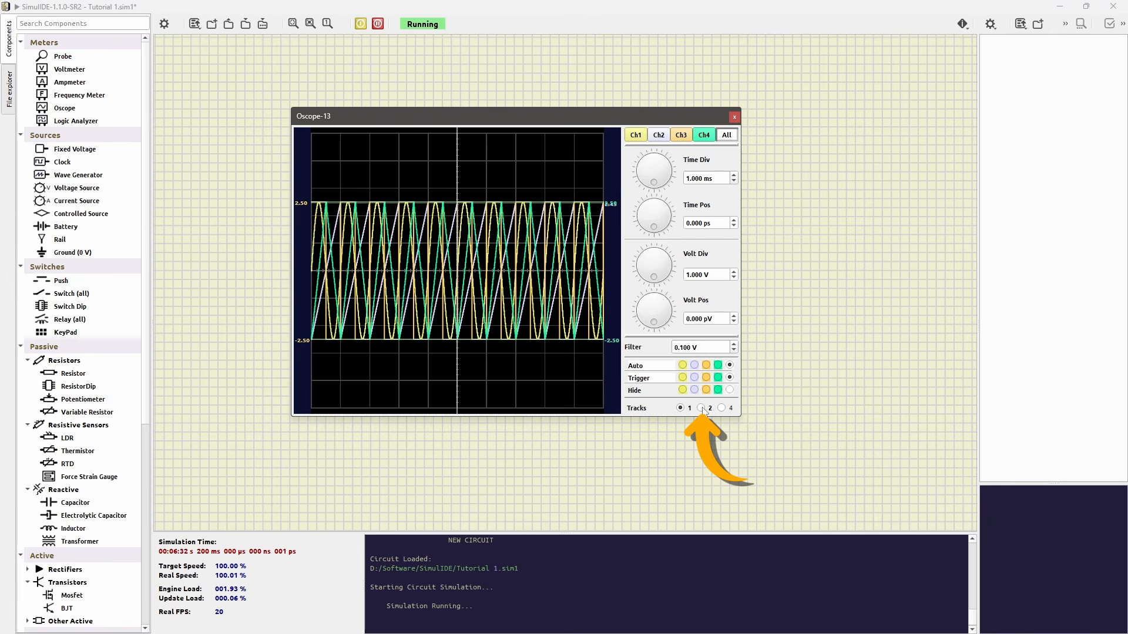
left_click(700, 408)
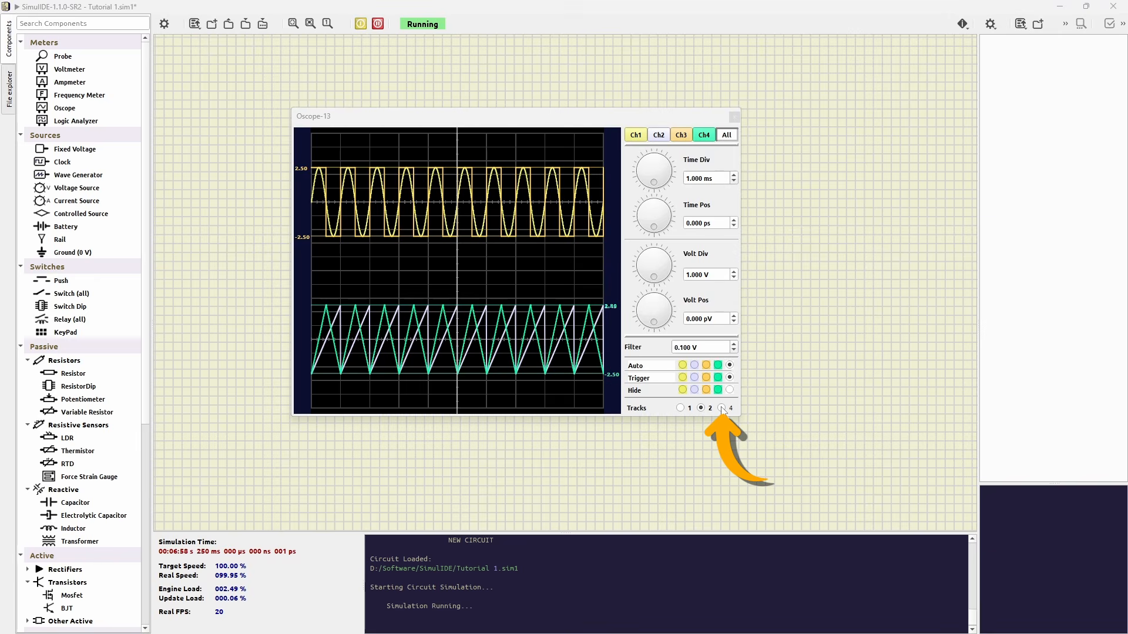
left_click(722, 408)
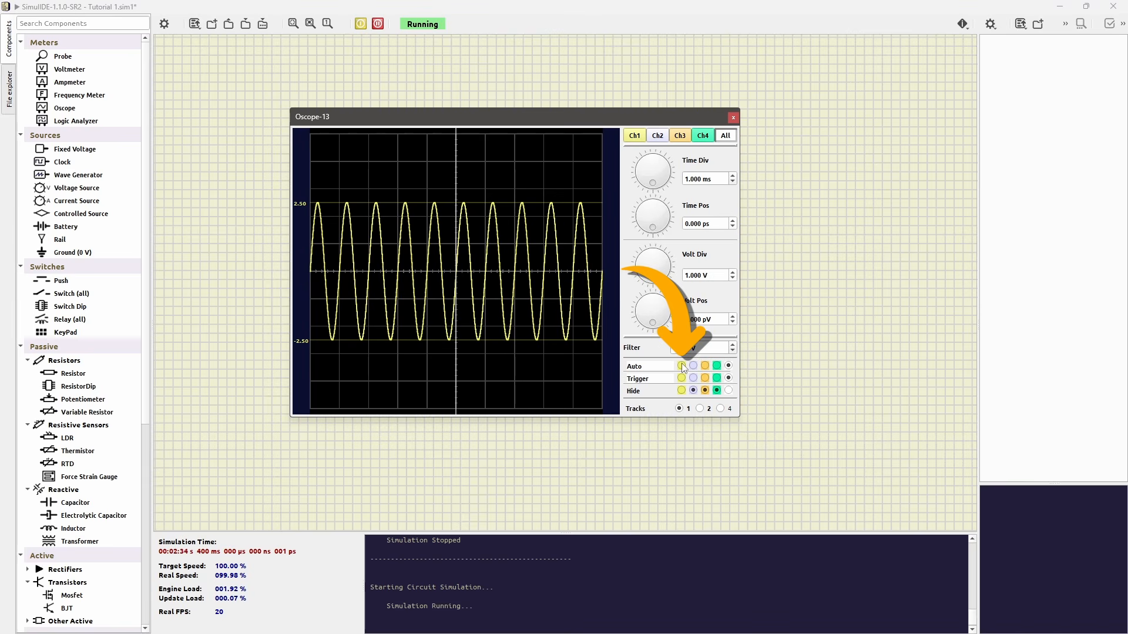
Auto-scale the oscilloscope display to Ch1 and switch the Auto mode off again
left_click(682, 365)
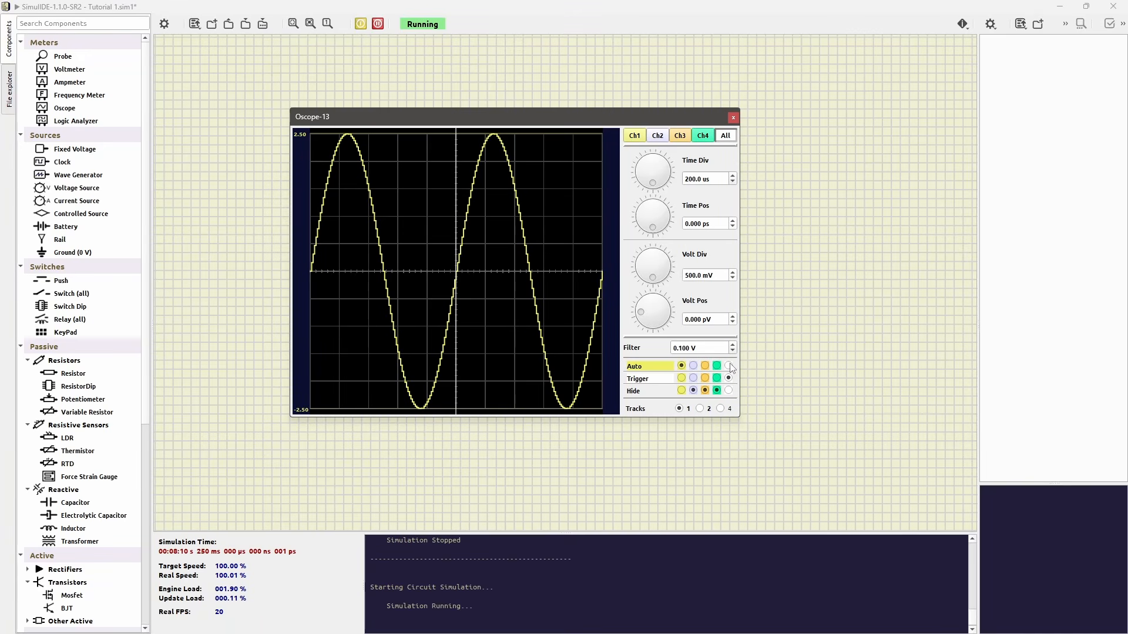
left_click(729, 366)
Try shifting the waveform vertically with Volt Pos and reset Volt Pos to 0
mouse_move(641, 318)
left_mouse_down()
mouse_move(624, 341)
mouse_move(643, 302)
left_mouse_up()
double_click(696, 319)
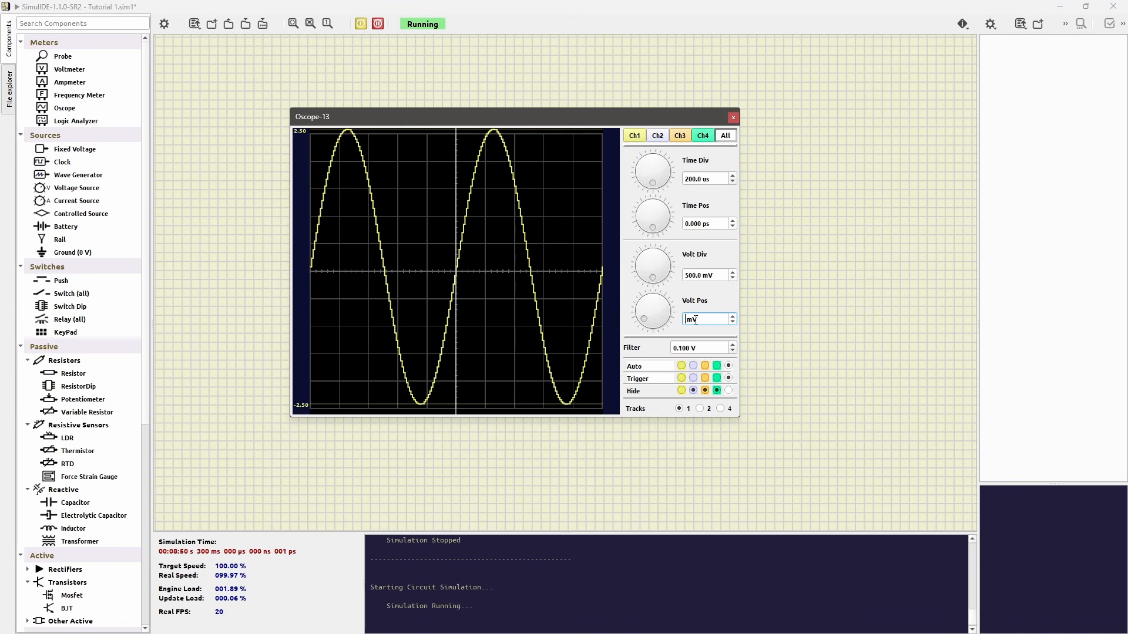
type("0")
key("Return")
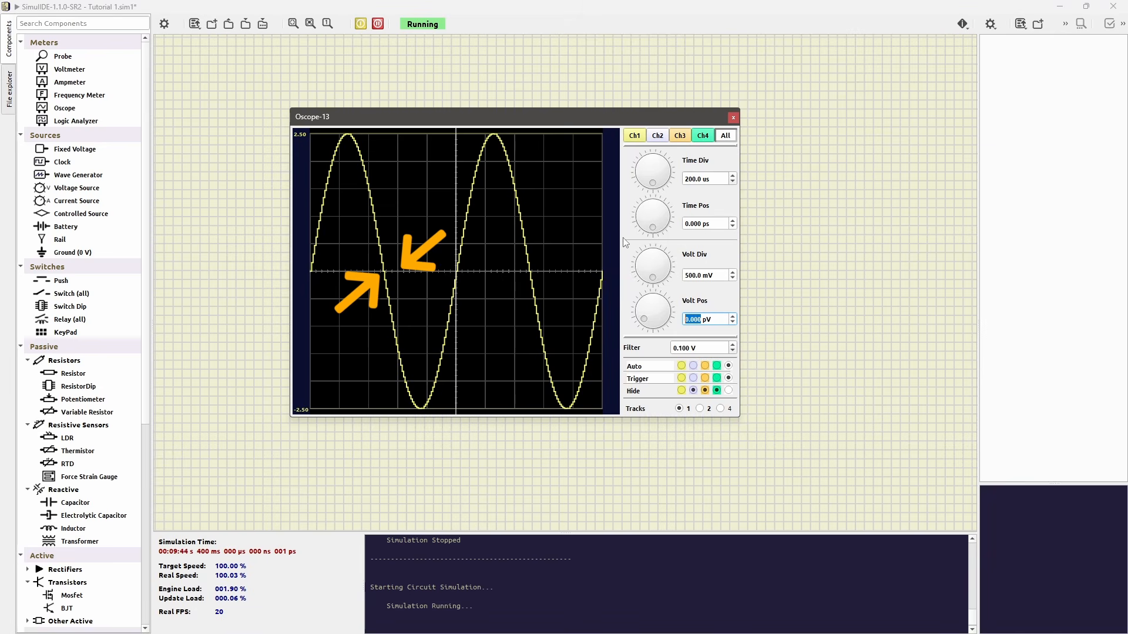
Shift the waveform horizontally with Time Pos to about -94 us, and adjust Time Pos once more
mouse_move(651, 226)
left_mouse_down()
mouse_move(616, 218)
mouse_move(657, 206)
left_mouse_up()
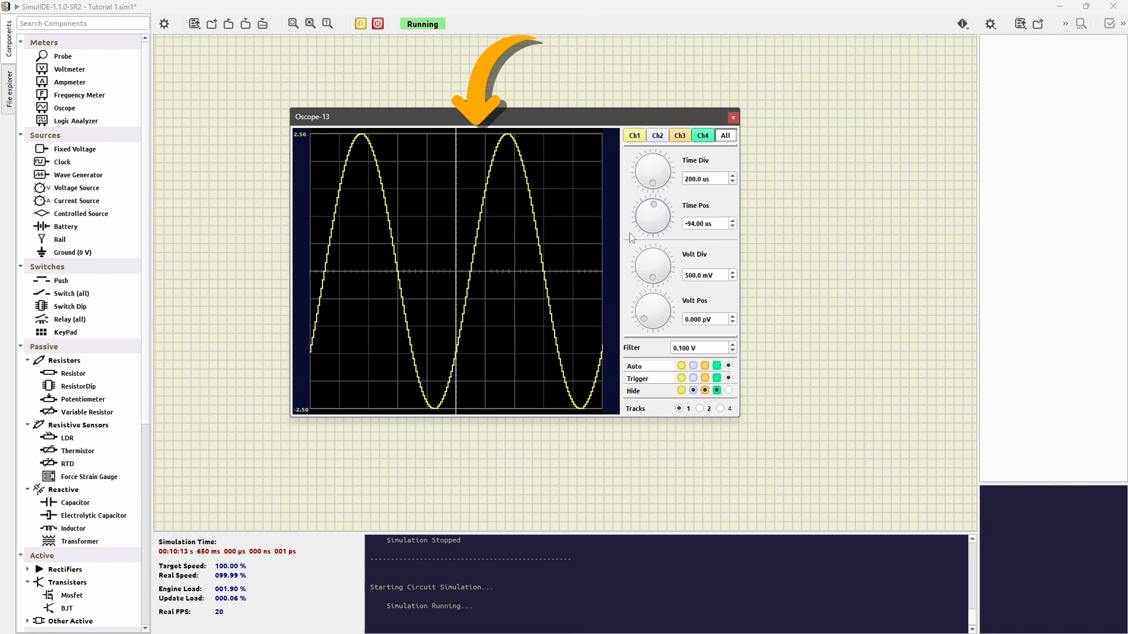
mouse_move(668, 206)
left_mouse_down()
mouse_move(631, 214)
mouse_move(663, 217)
left_mouse_up()
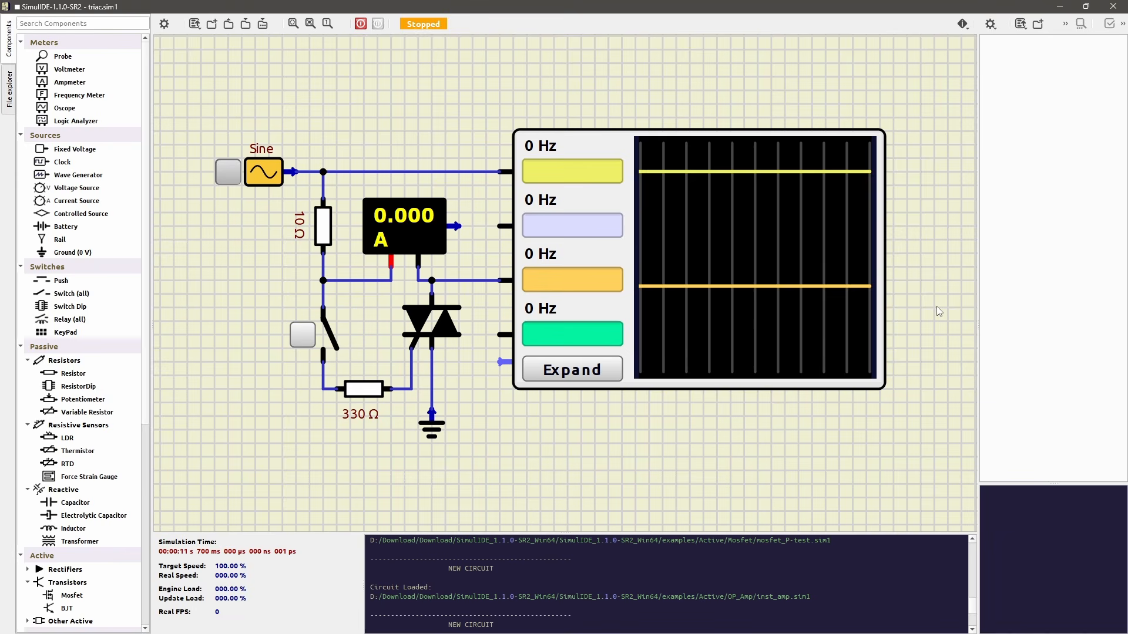
Start the triac circuit simulation, expand its oscilloscope, and set the trigger to Ch1
left_click(361, 24)
left_click(559, 370)
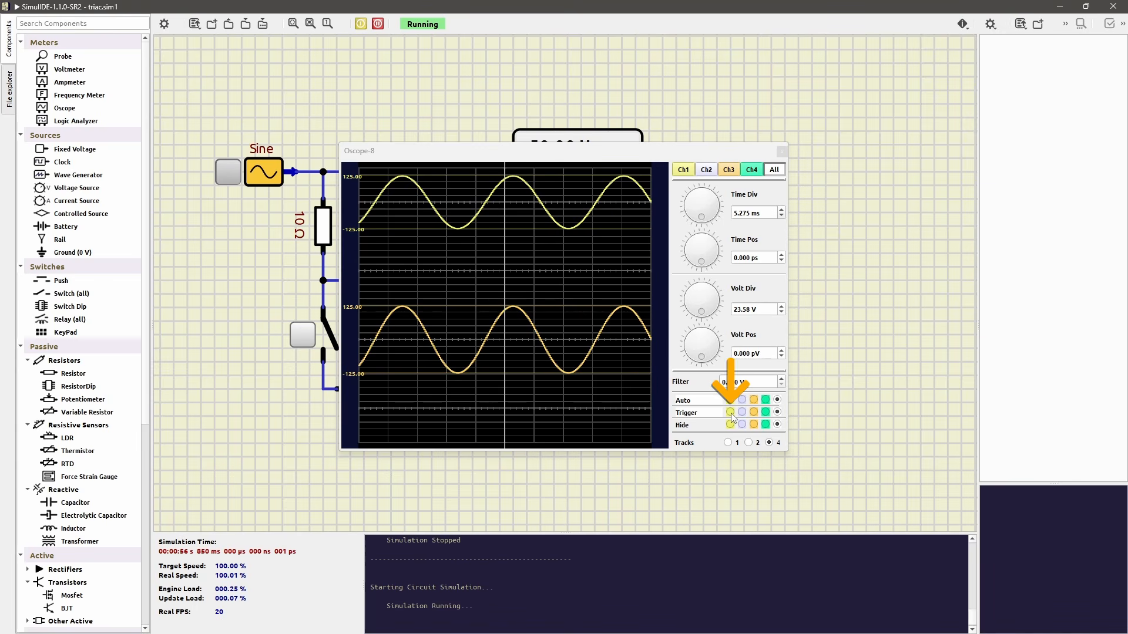
left_click(731, 413)
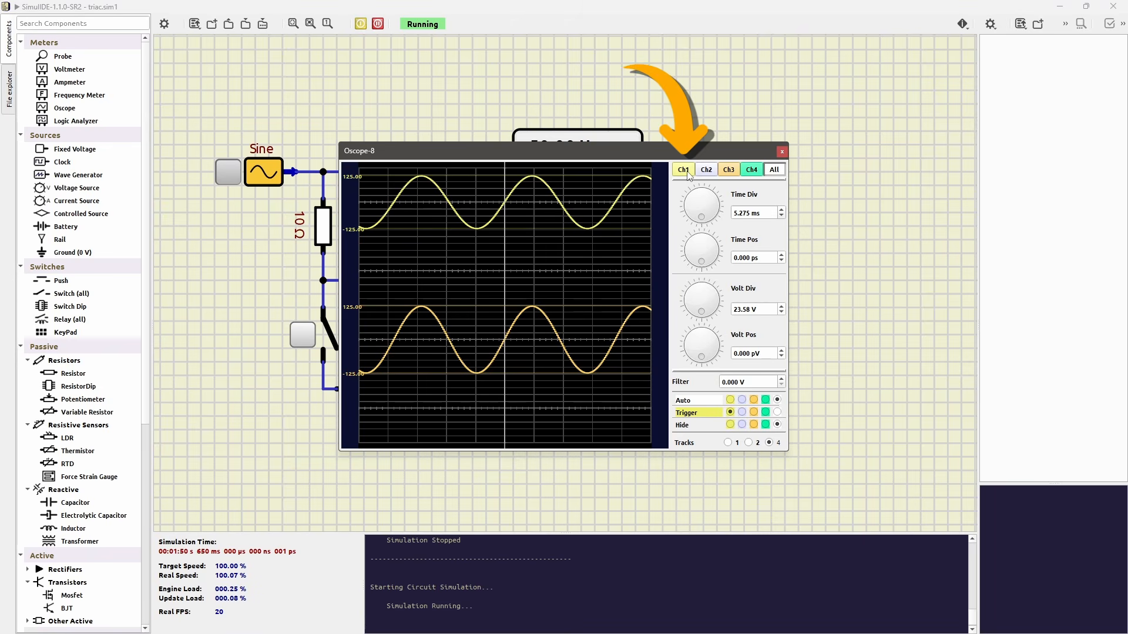
Select Ch1 and shift its waveform horizontally to a Time Pos of about -3.323 ms
left_click(686, 171)
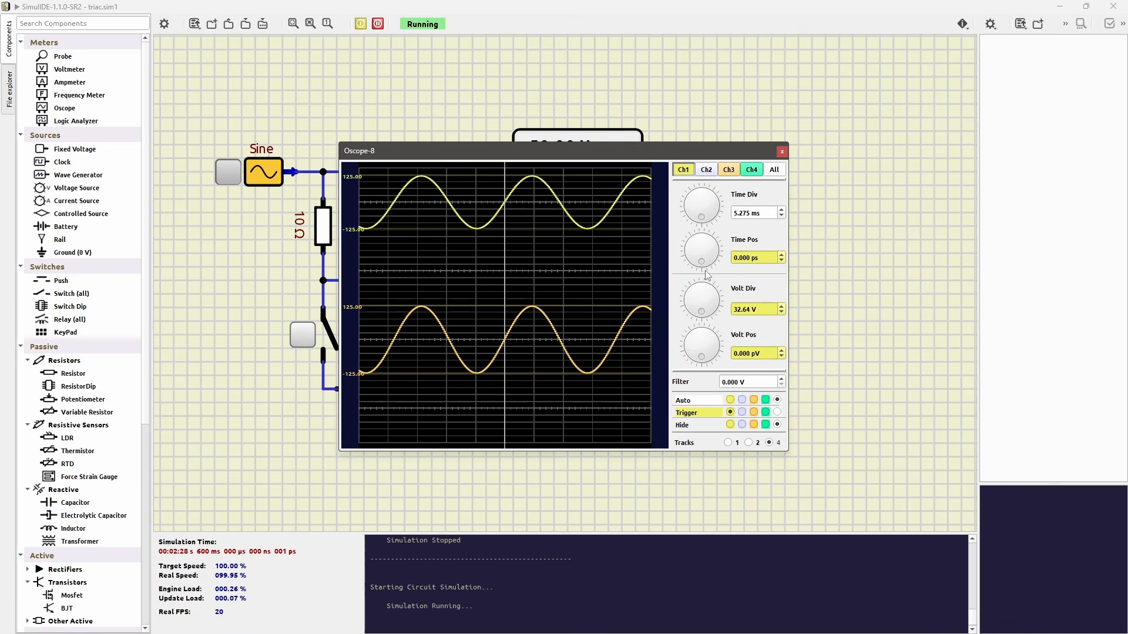
left_click_drag(701, 261, 723, 239)
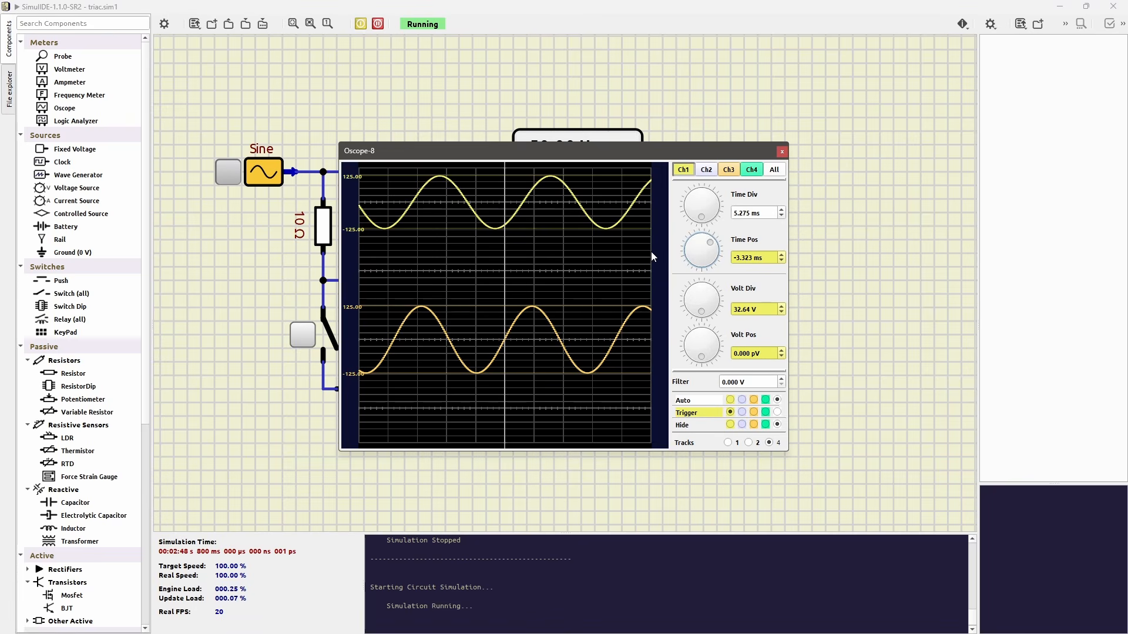
Turn the trigger off, select all channels for adjustment, and set the trigger to Ch1 again
left_click(777, 412)
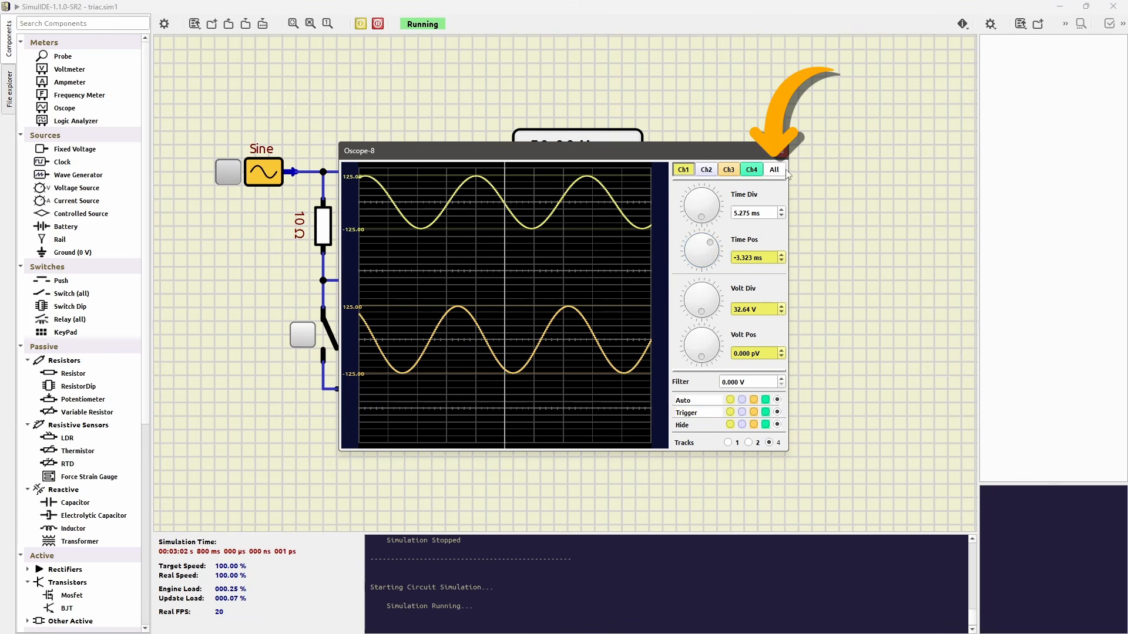
left_click(780, 172)
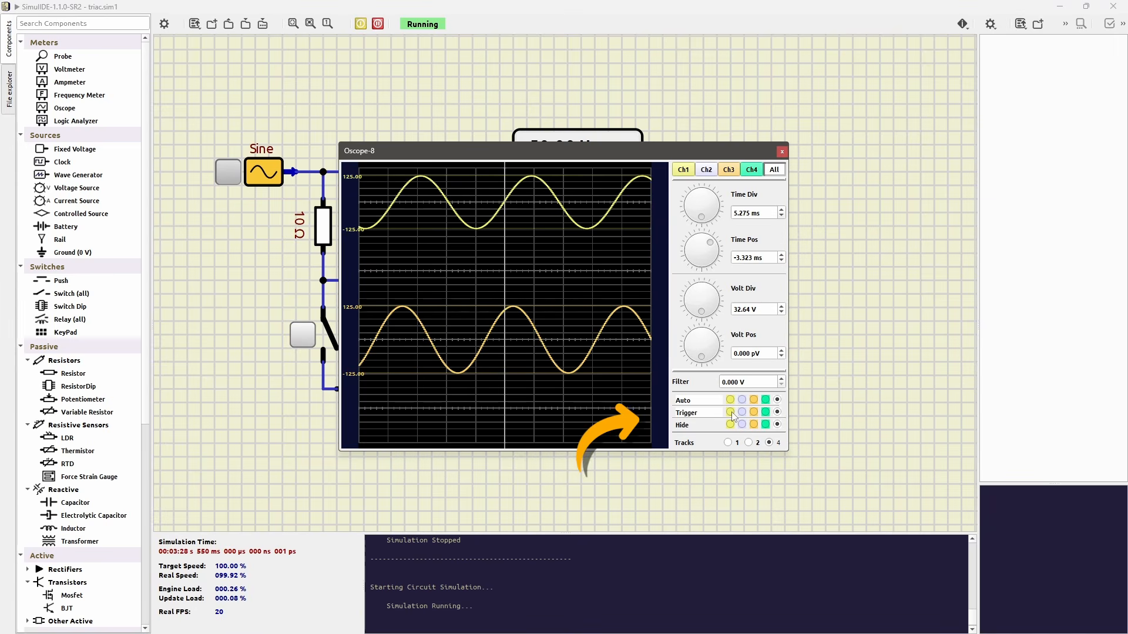
left_click(731, 413)
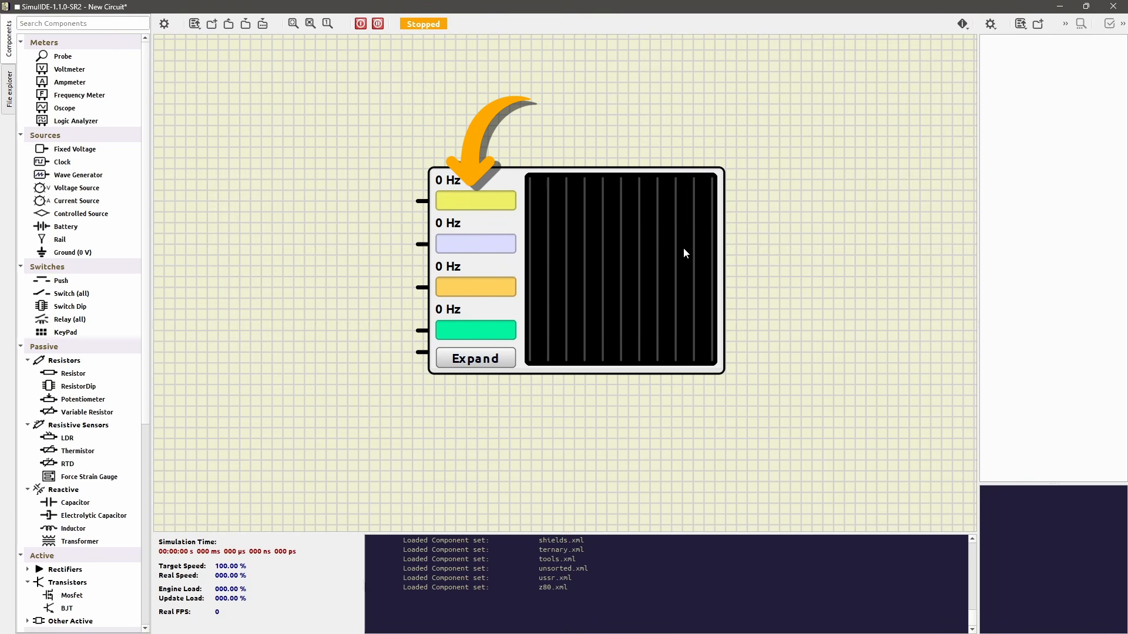
Label the oscilloscope's first, yellow channel "Chan1"
left_click(472, 198)
type("Chan")
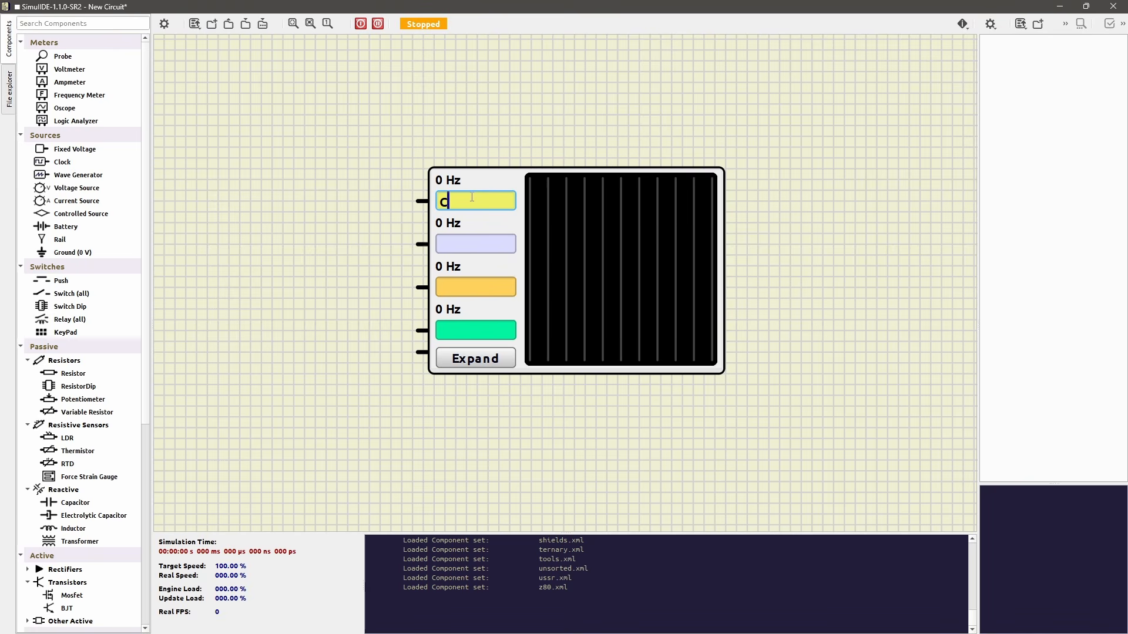
type("1")
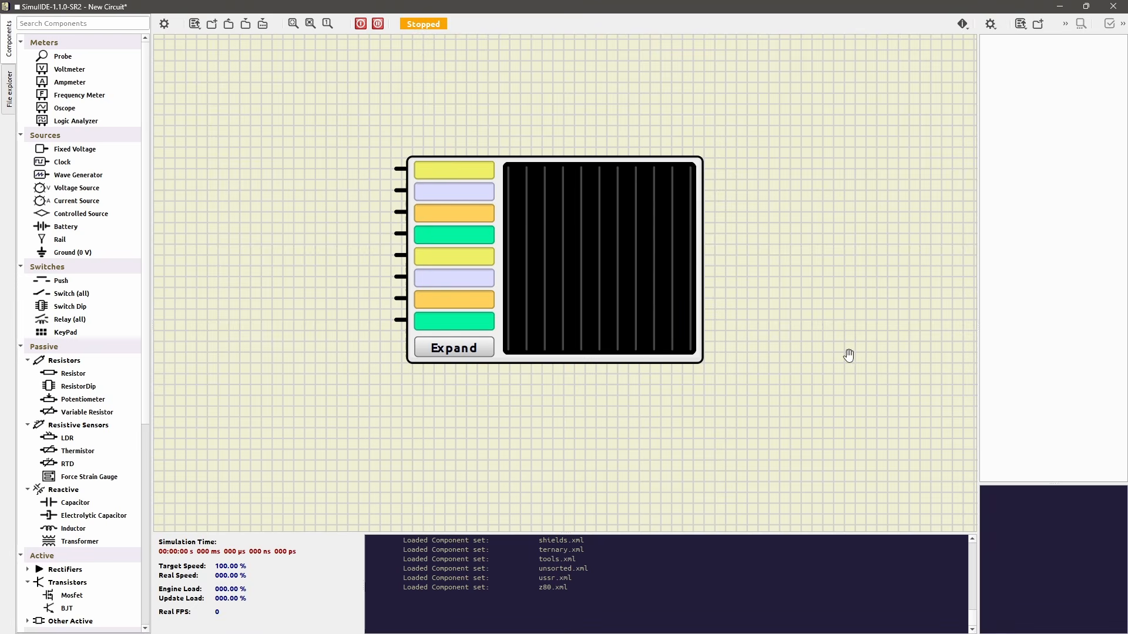
Review the logic analyzer's main and export properties, including base time step and export at pause
double_click(503, 154)
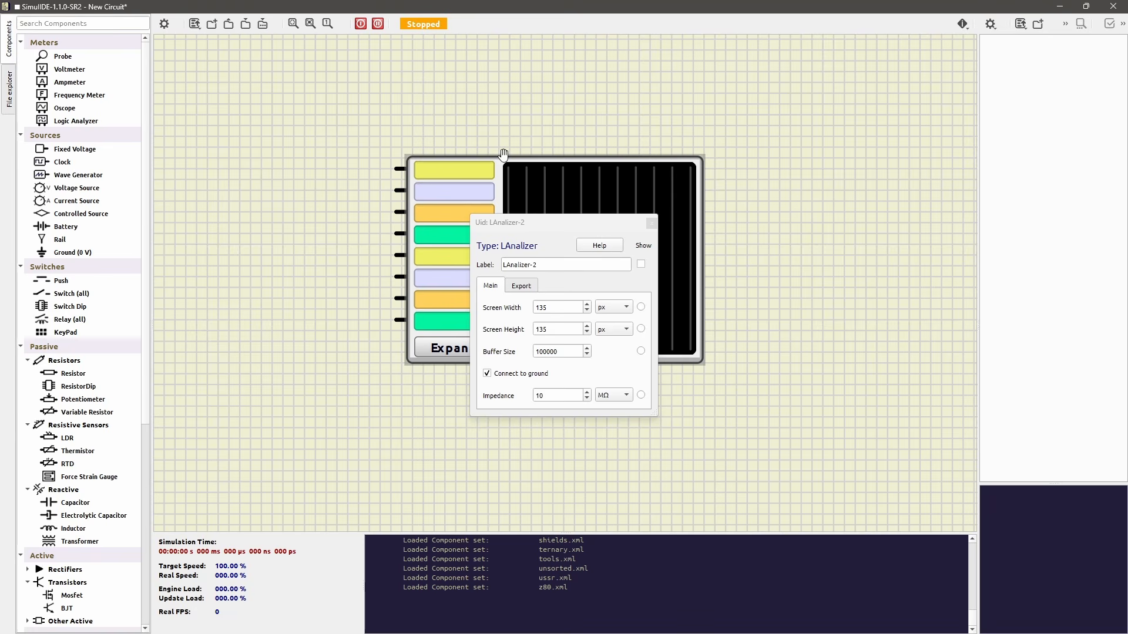
left_click(519, 289)
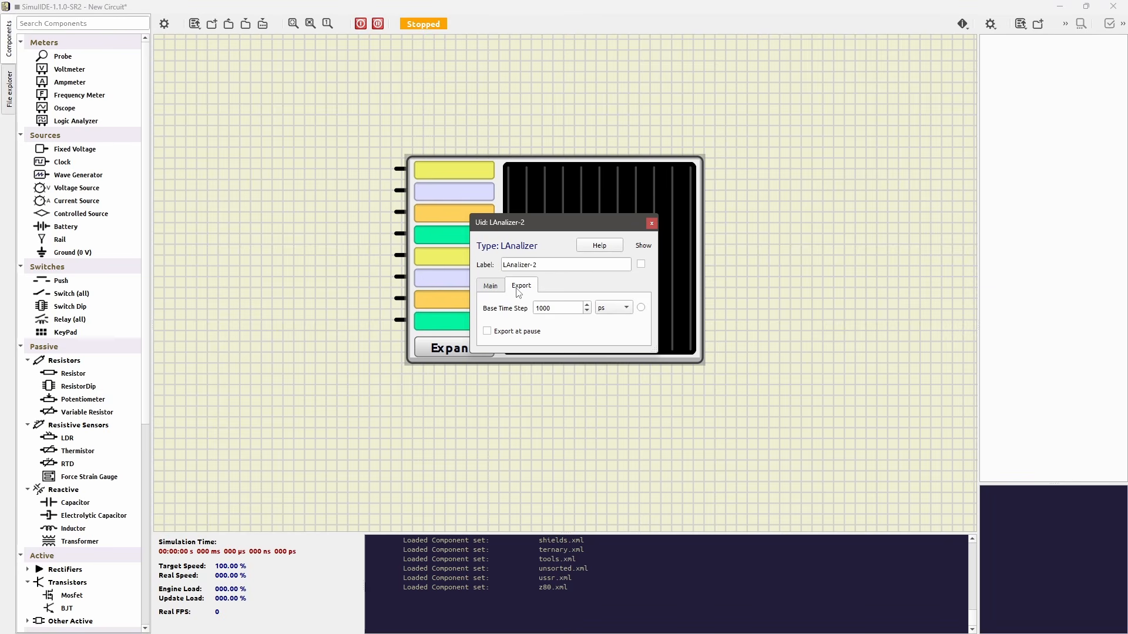
left_click(654, 224)
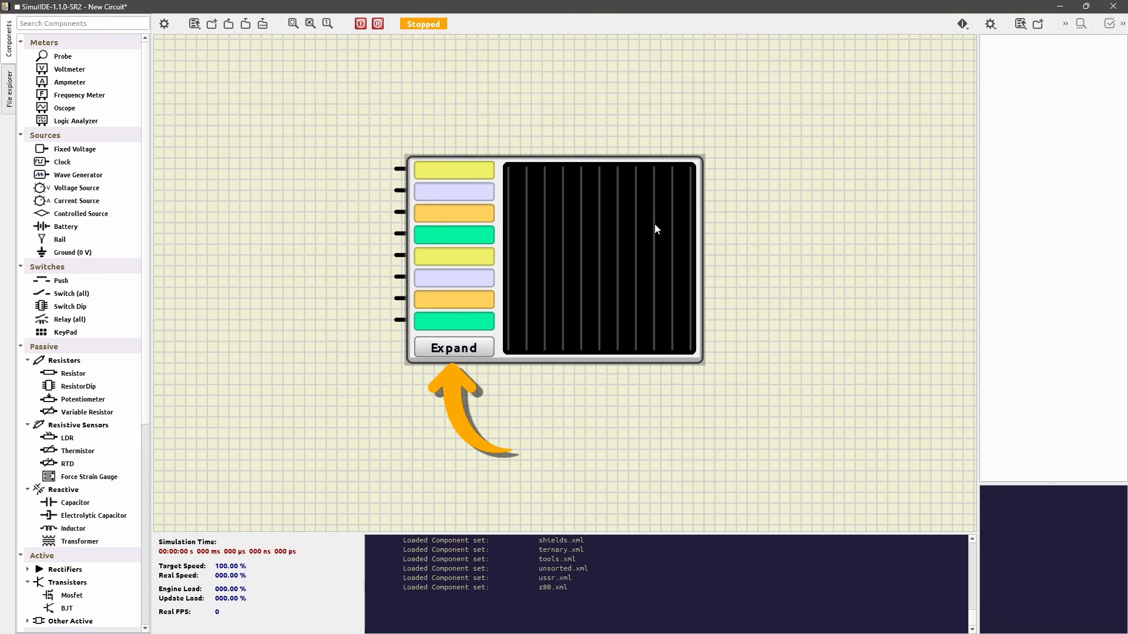
Expand the logic analyzer, set its Time Div to about 1.595 ms, and adjust Time Pos during the clock simulation
left_click(450, 349)
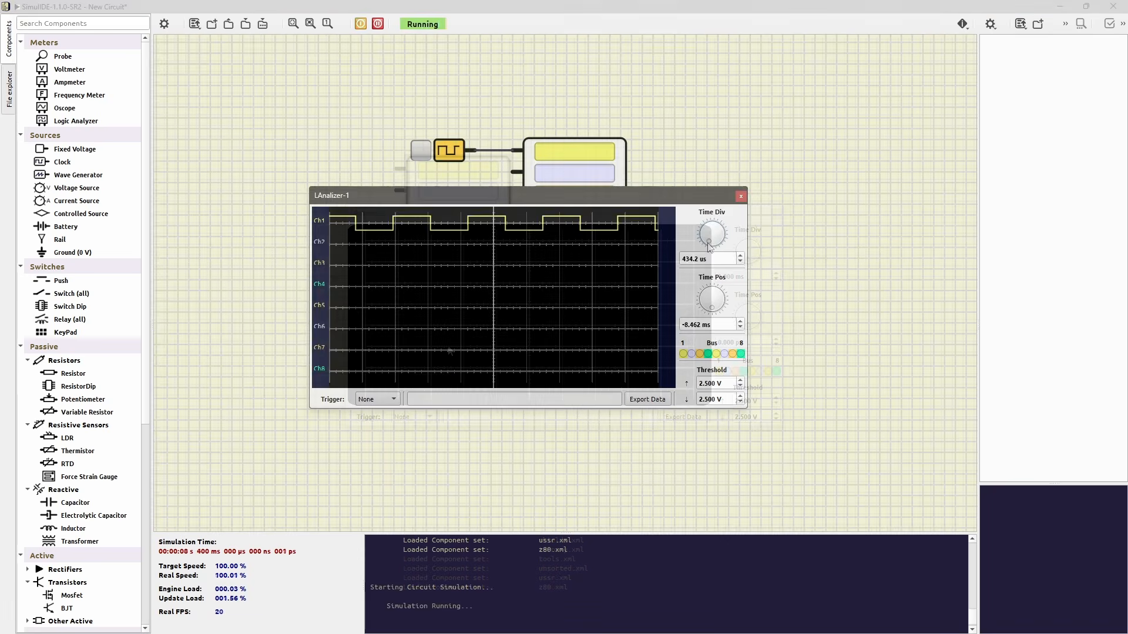
left_click_drag(722, 240, 708, 230)
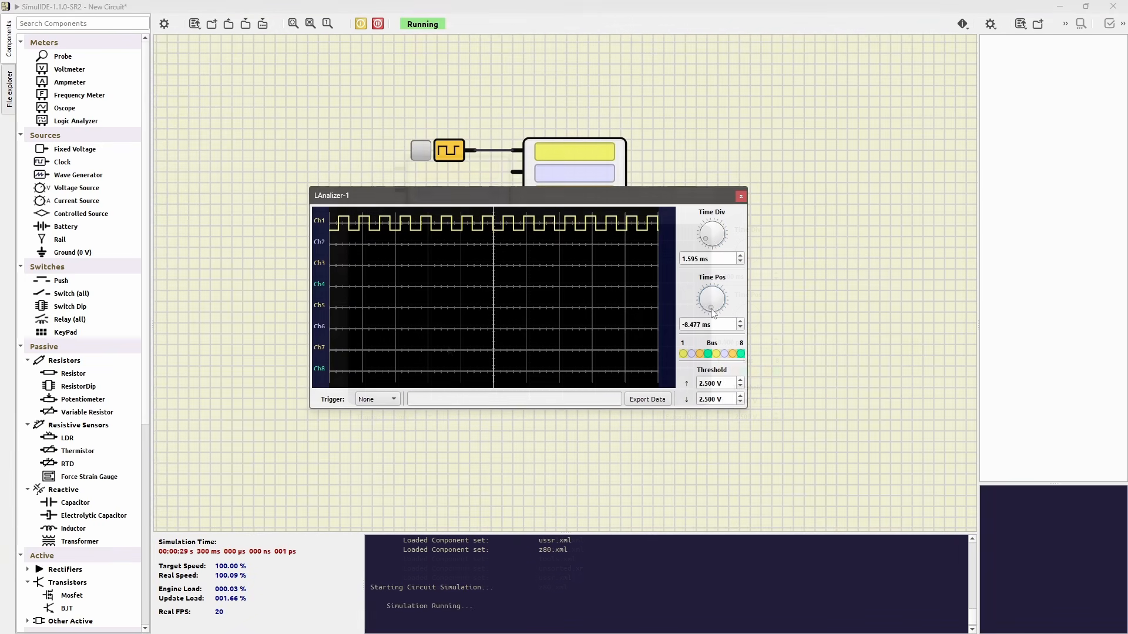
mouse_move(705, 317)
left_mouse_down()
mouse_move(705, 294)
mouse_move(726, 300)
mouse_move(716, 315)
mouse_move(707, 300)
left_mouse_up()
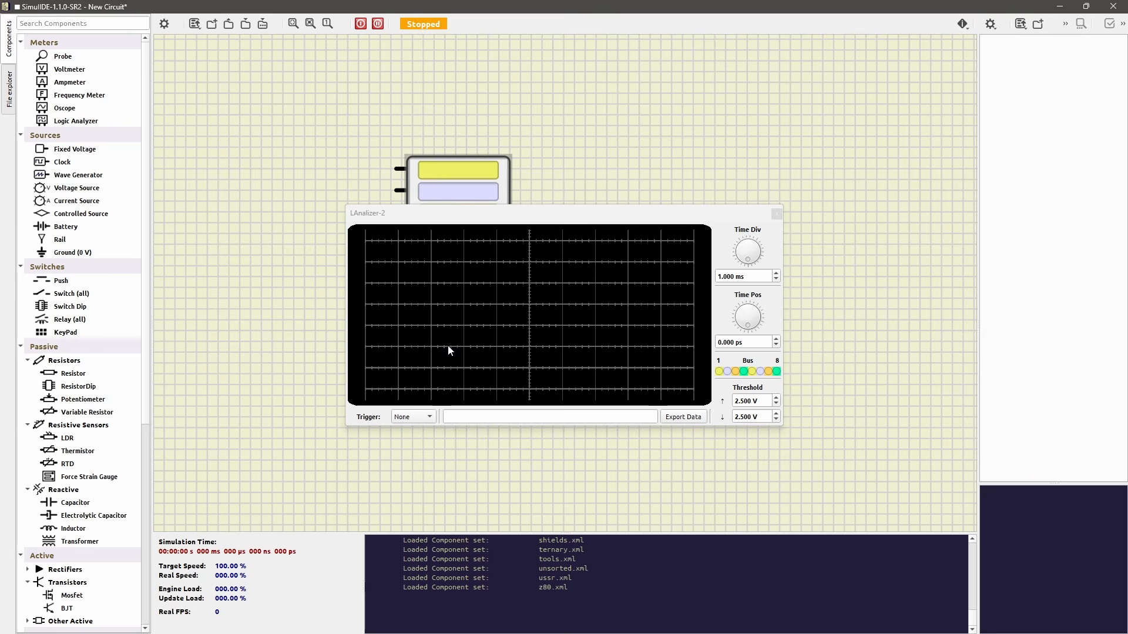
Assign channel 1 to the bus in the expanded window of the unconnected logic analyzer
left_click(450, 350)
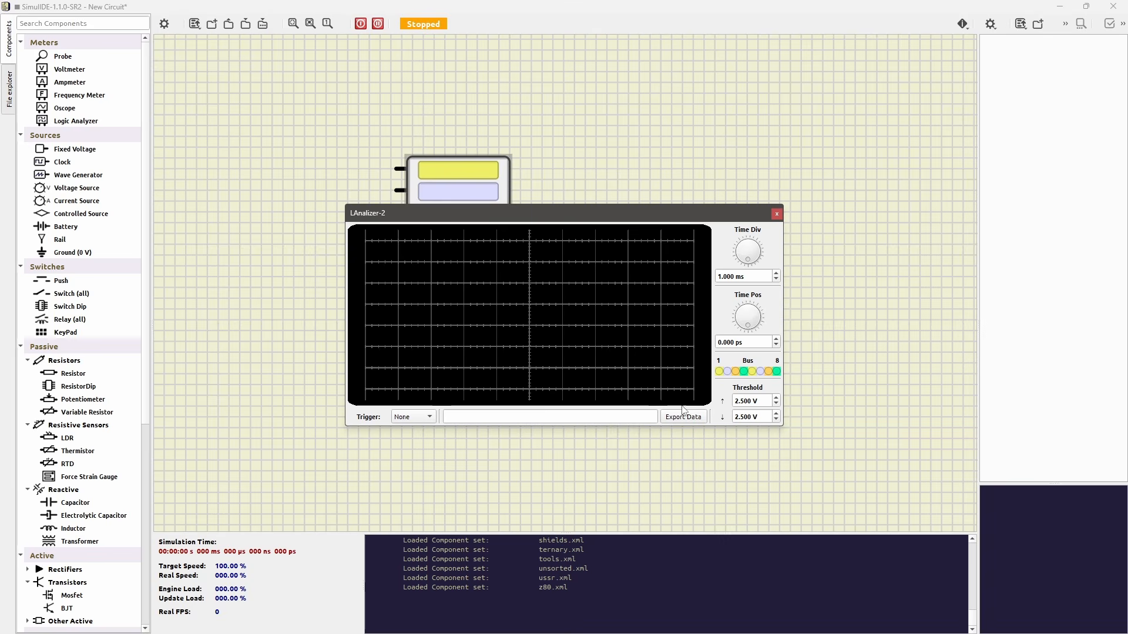
left_click(720, 371)
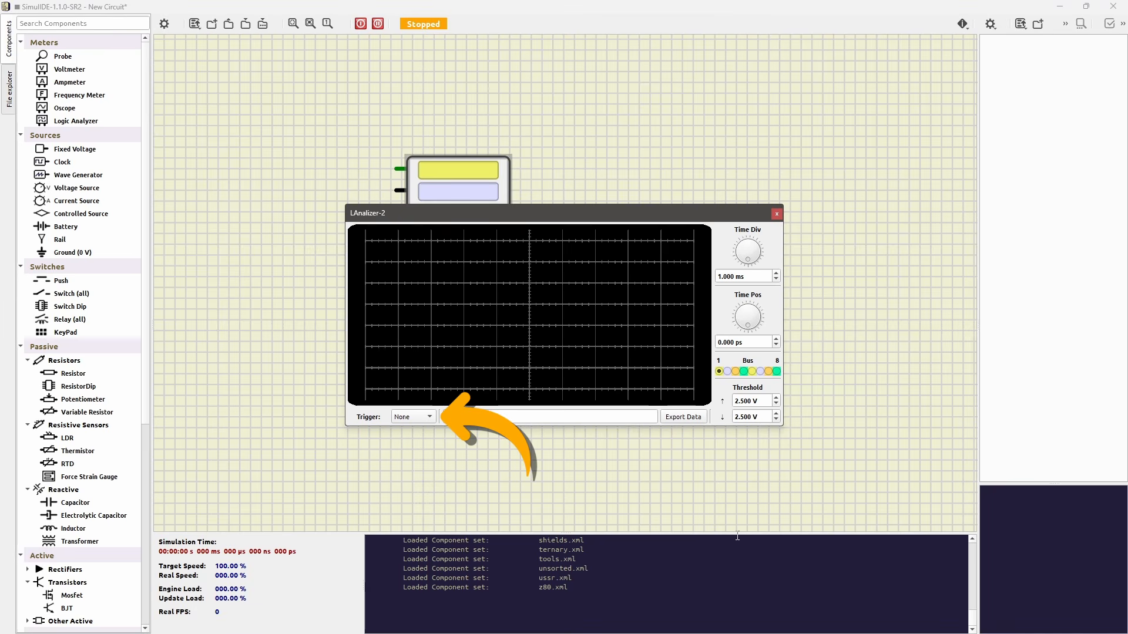
Set the trigger of the expanded, unconnected logic analyzer to Condition
left_click(430, 418)
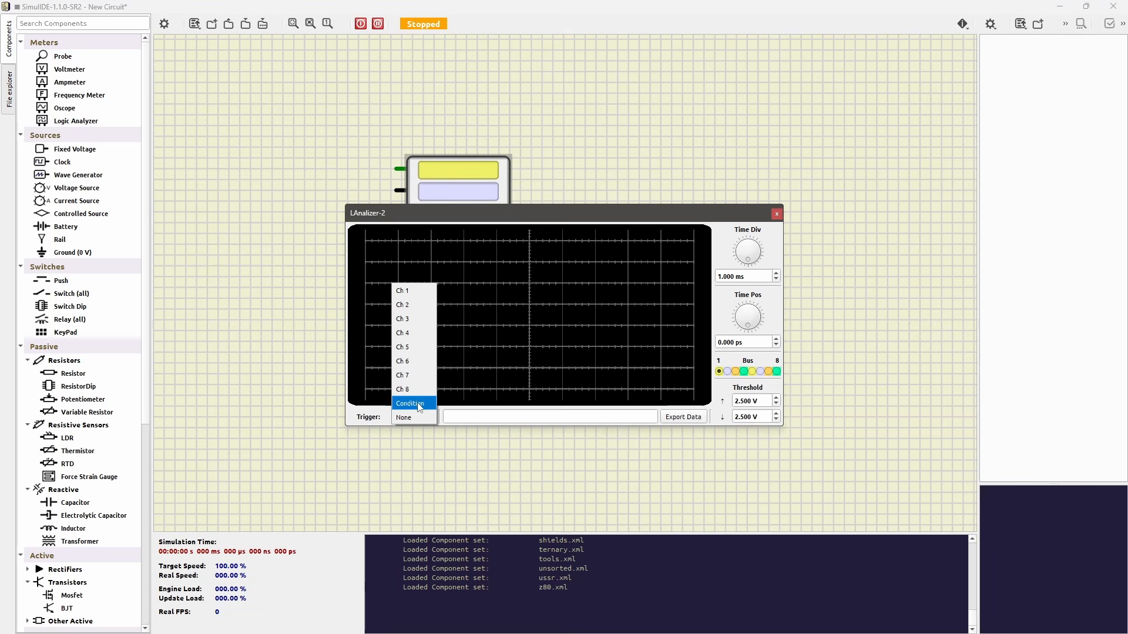
left_click(421, 405)
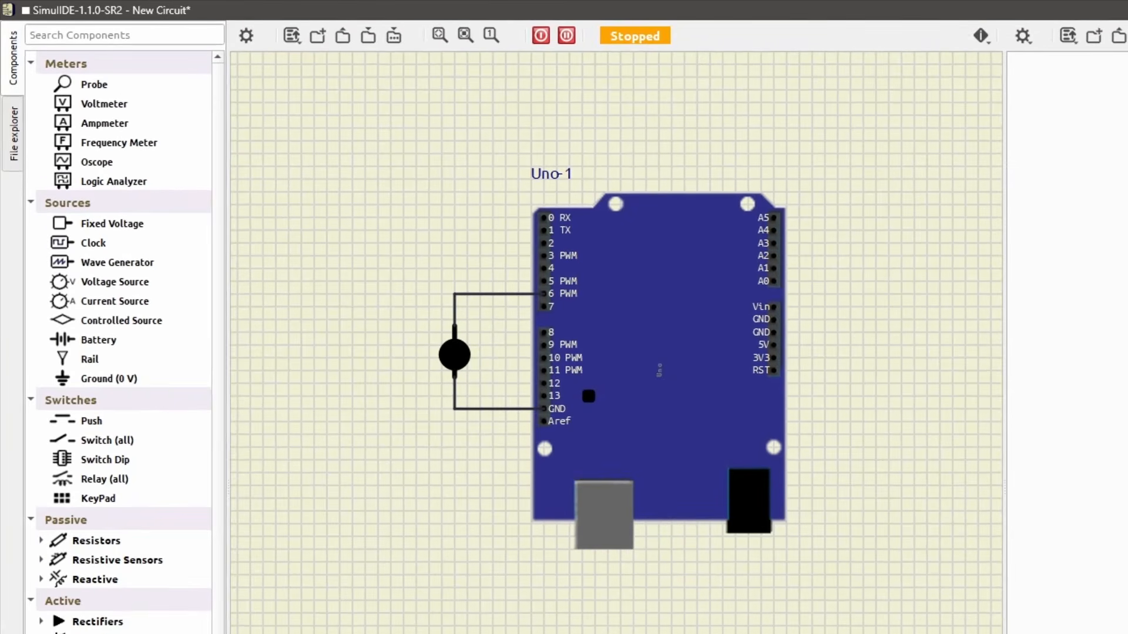
Create a folder named Blink inside the SimulIDE folder and save the Uno LED circuit in it as Blink
left_click(394, 36)
left_click(132, 109)
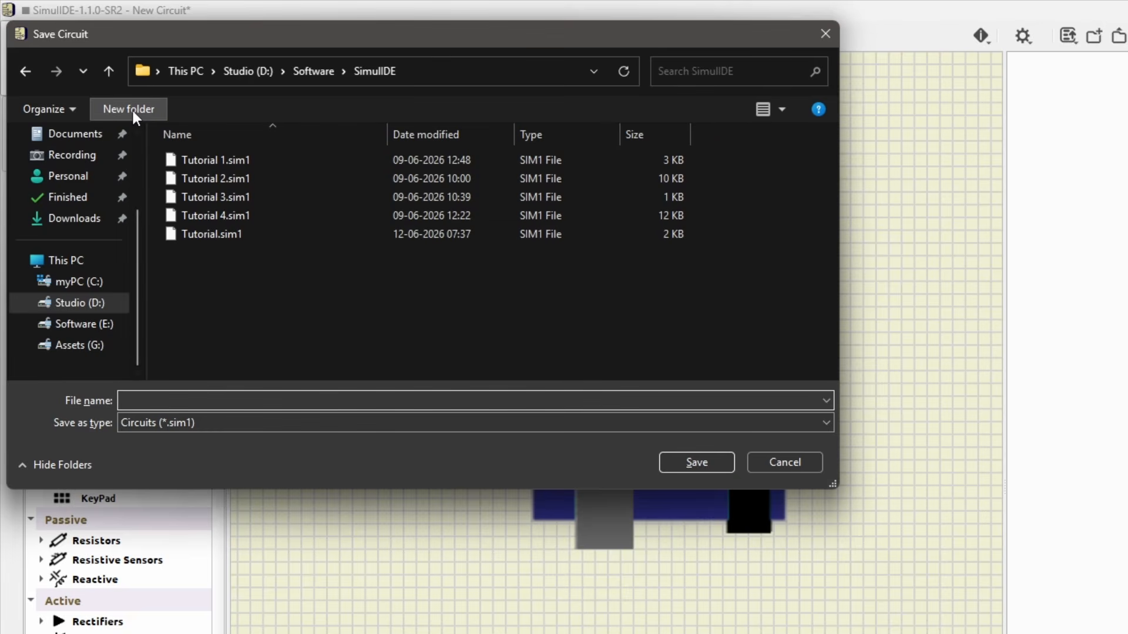
type("Blink")
key("Return")
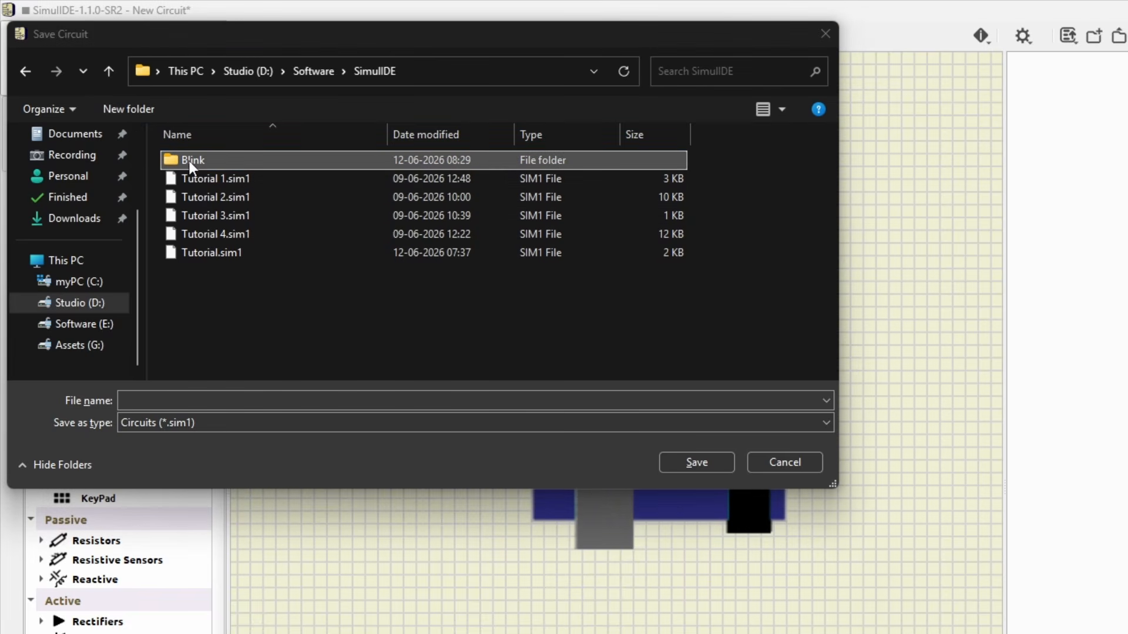
double_click(189, 161)
left_click(132, 400)
type("B")
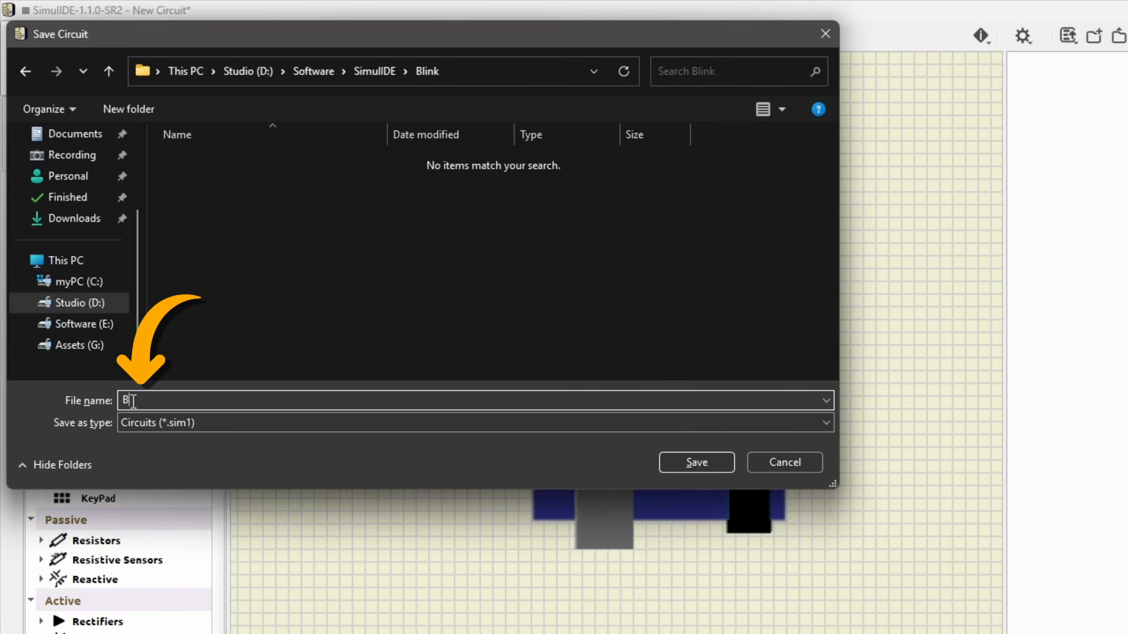
type("link")
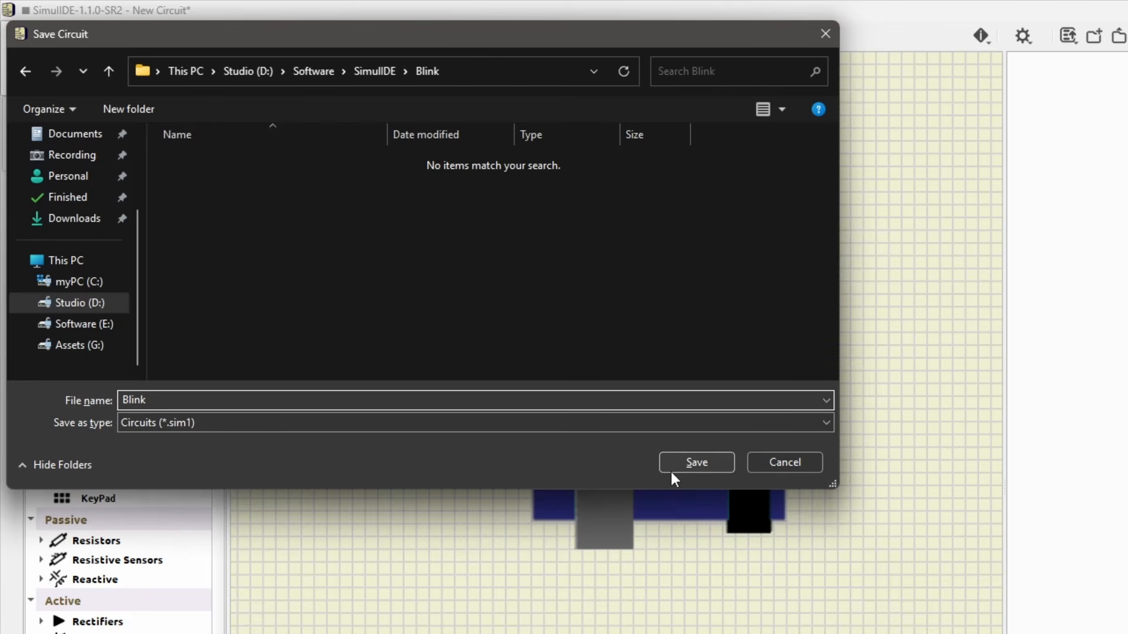
left_click(683, 461)
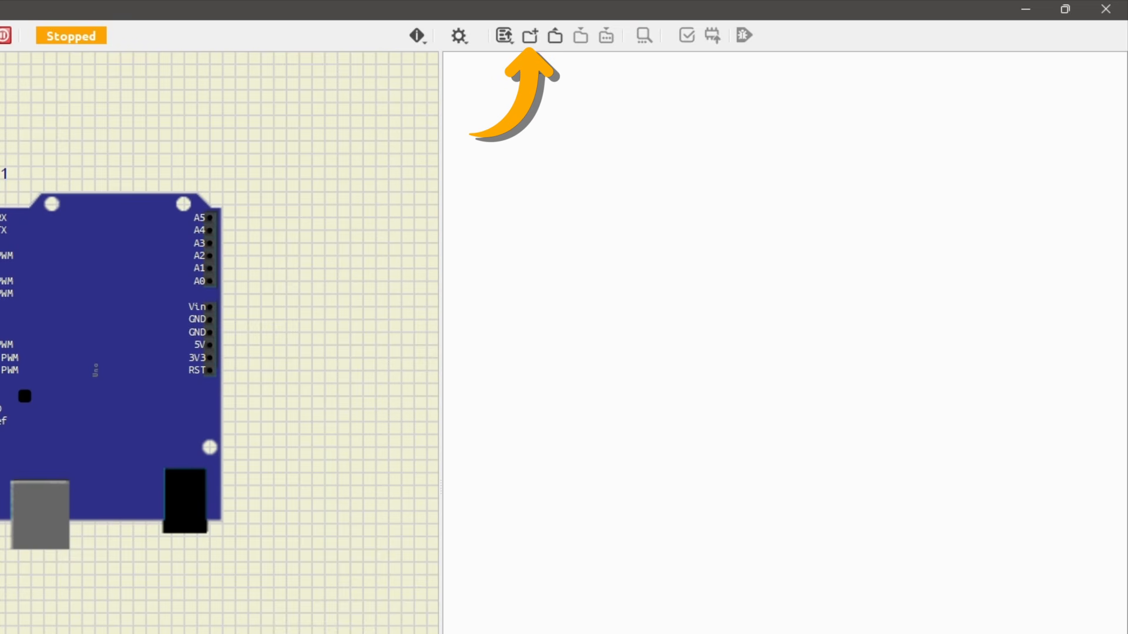
Create a new code document and save it as Blink.ino in the Blink folder
left_click(531, 37)
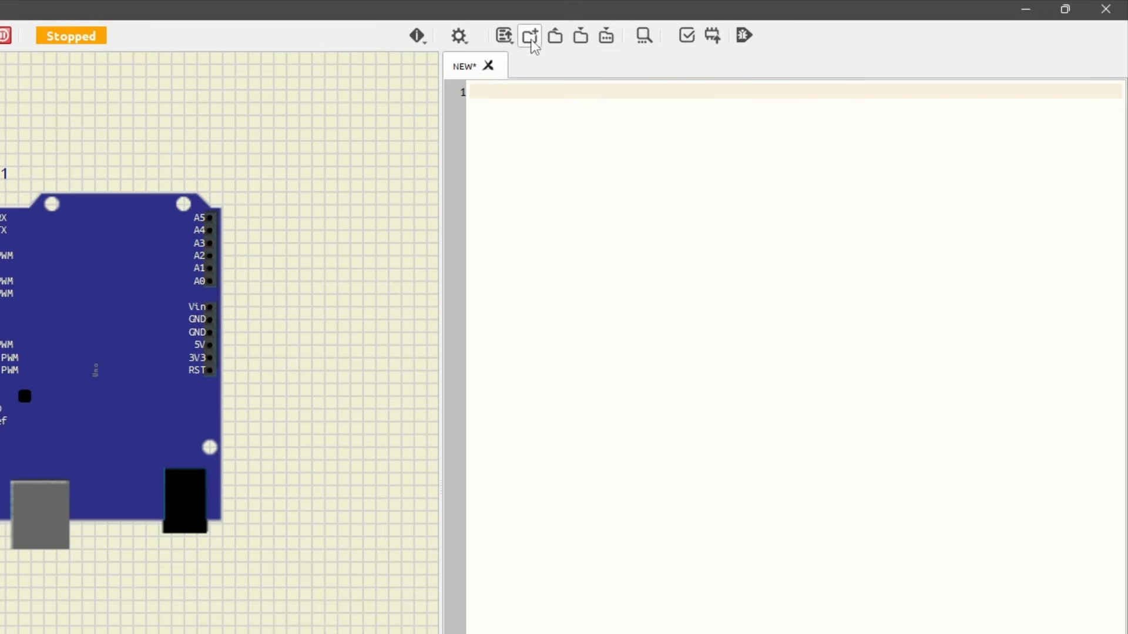
left_click(607, 36)
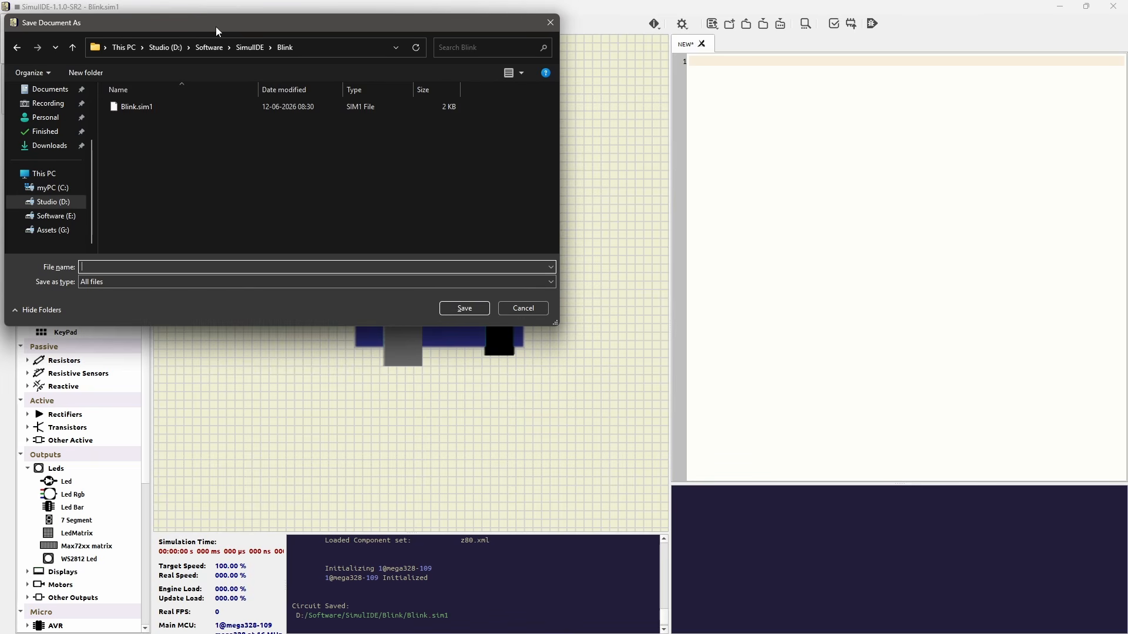
left_click(106, 268)
type("B")
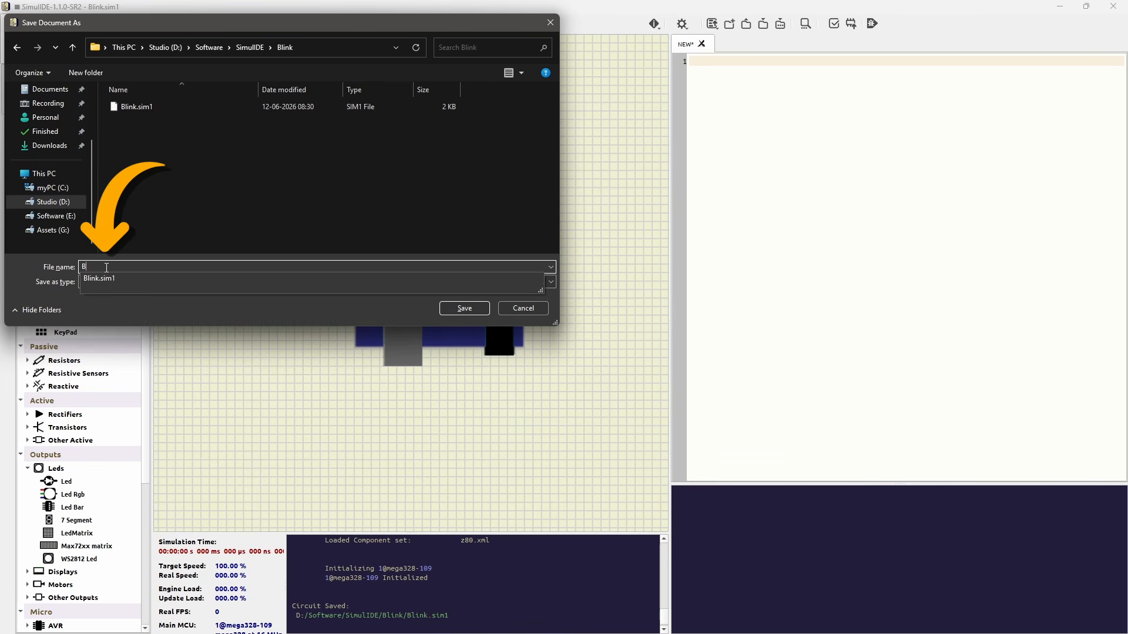
type("link.ino")
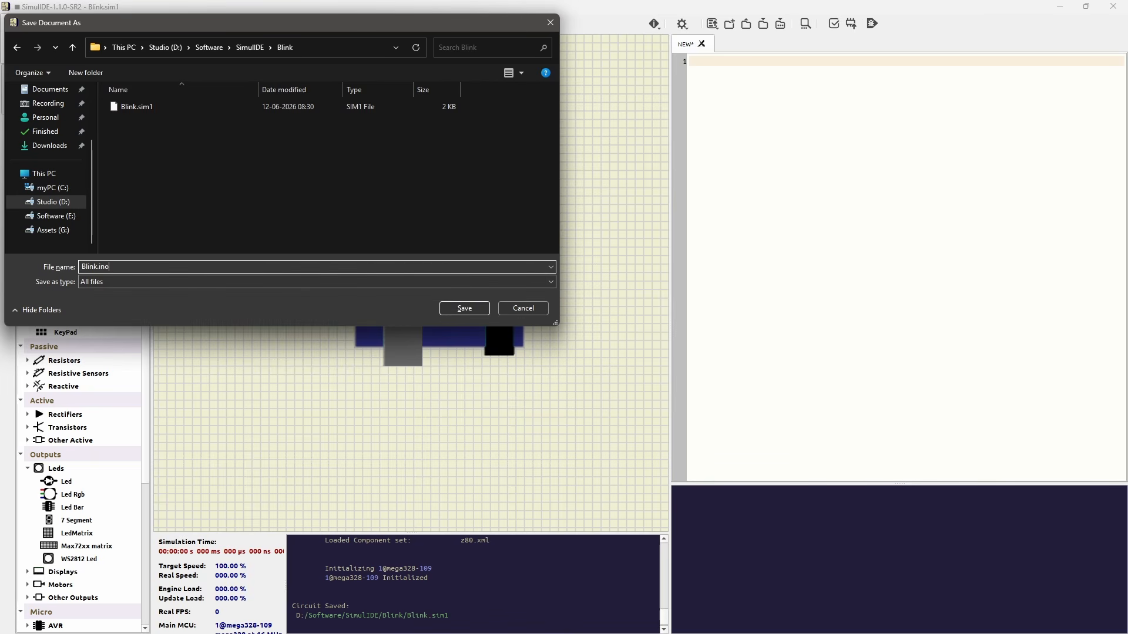
left_click(463, 309)
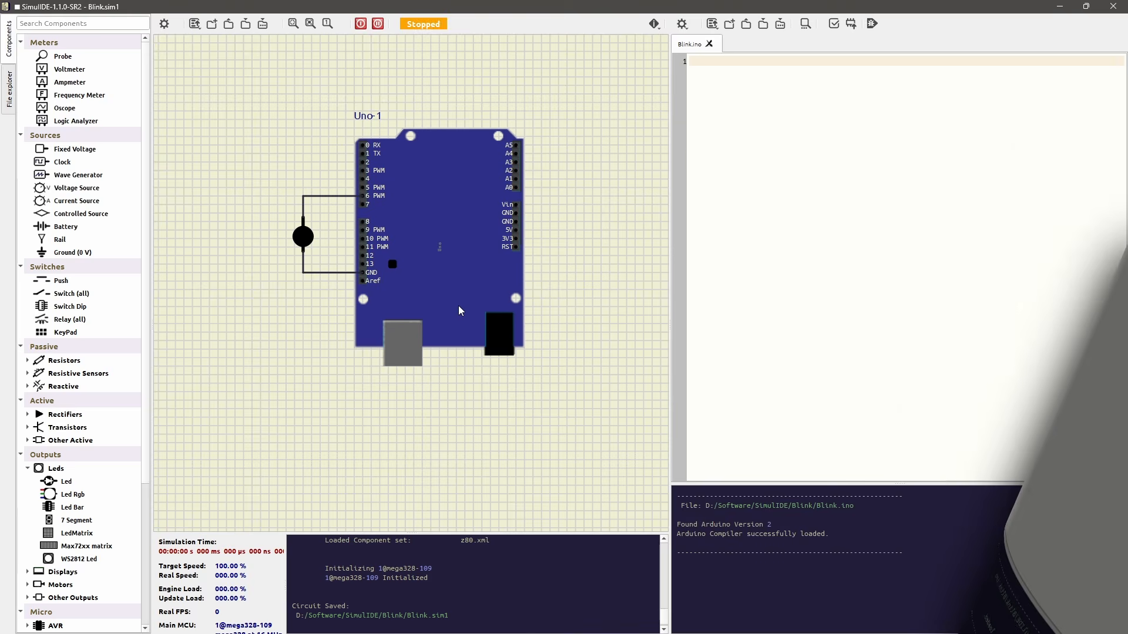
Write and save a Blink.ino sketch that sets ledPin 6 as output and alternates it HIGH and LOW with delay(1000)
type("const int ledPin = 6;  void setup() {   pinMode(ledPin, OUTPUT); }  void loop() {   digitalWrite(ledPin, HIGH);   delay(1000);   digitalWrite(ledPin, LOW);   delay(1000); }")
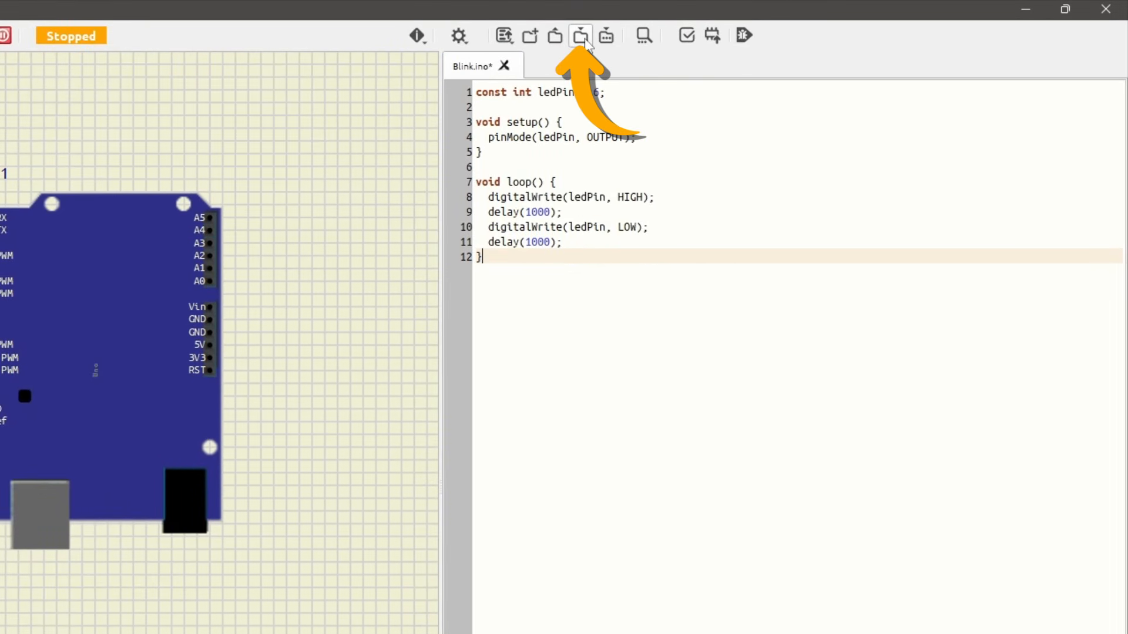
left_click(590, 46)
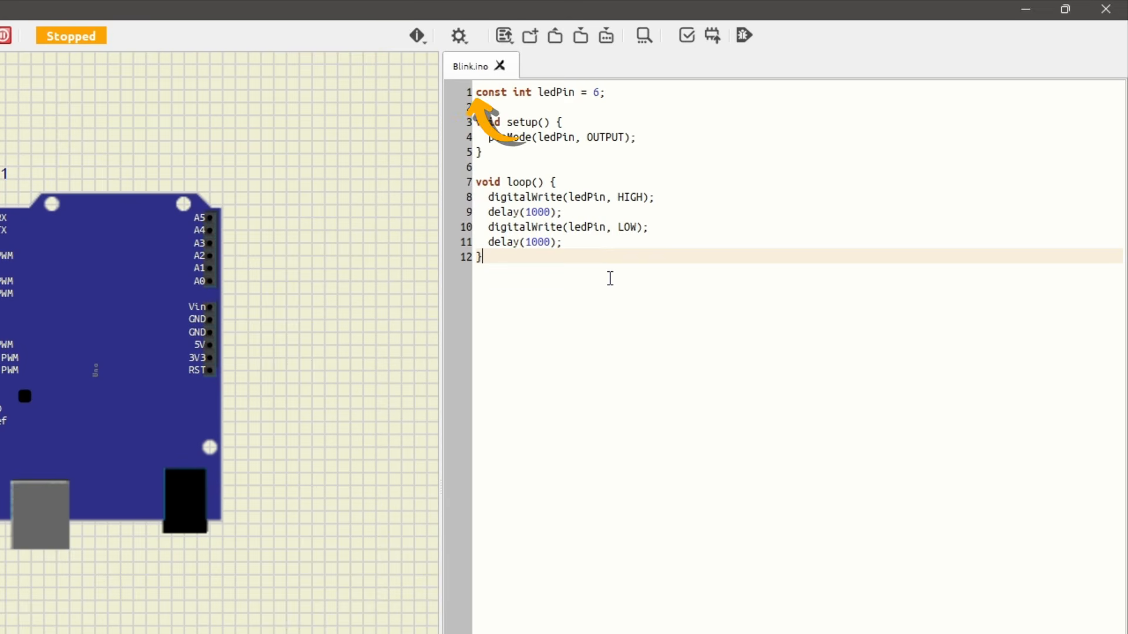
Review the Arduino compiler settings, including the tool path, custom library path and board for this file
left_click(459, 35)
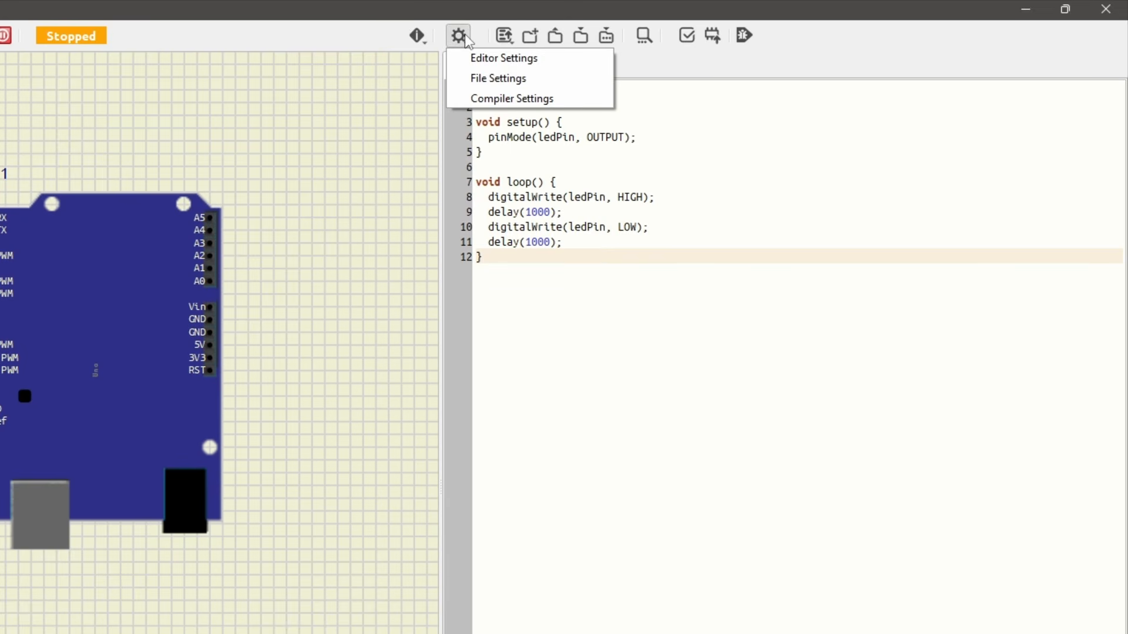
left_click(499, 97)
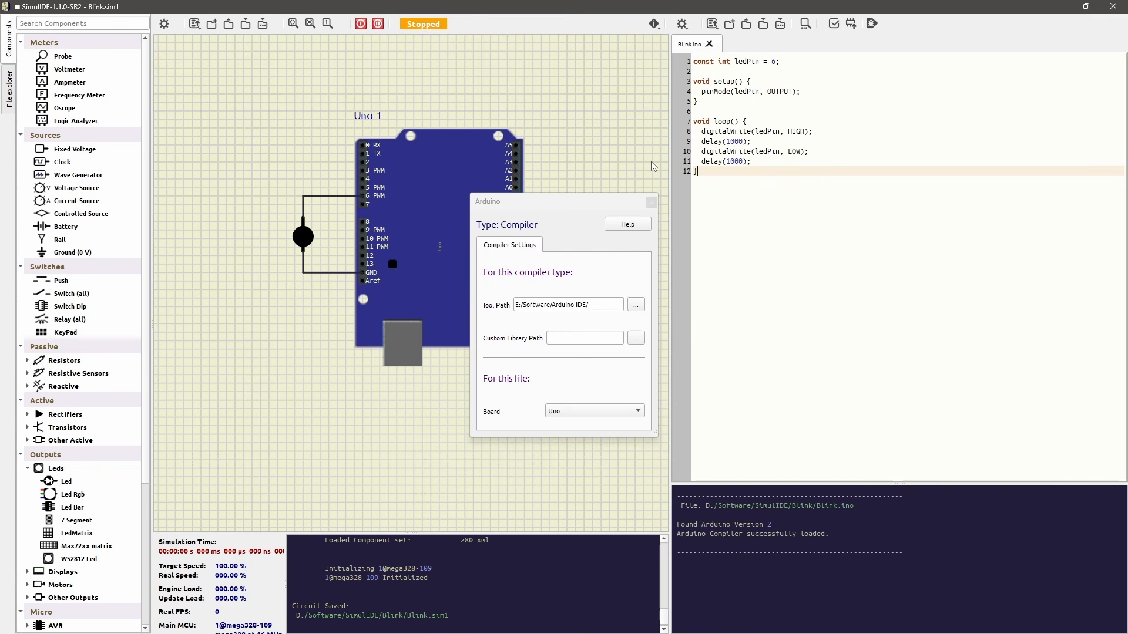
left_click(651, 202)
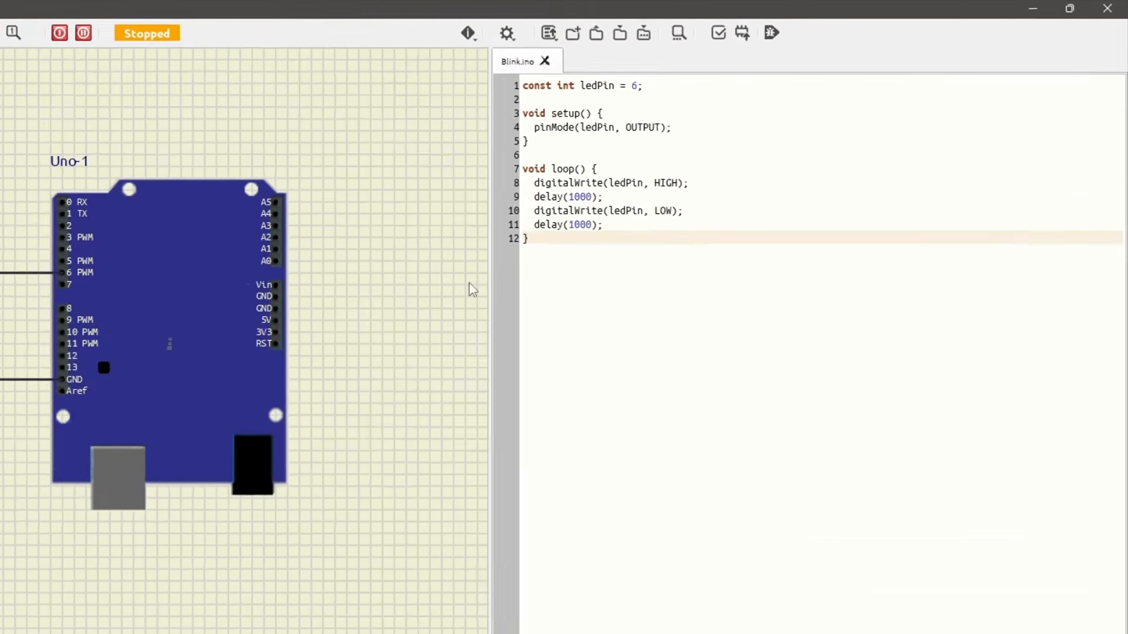
Review the Blink.ino file settings and keep Arduino selected as the compiler
left_click(458, 36)
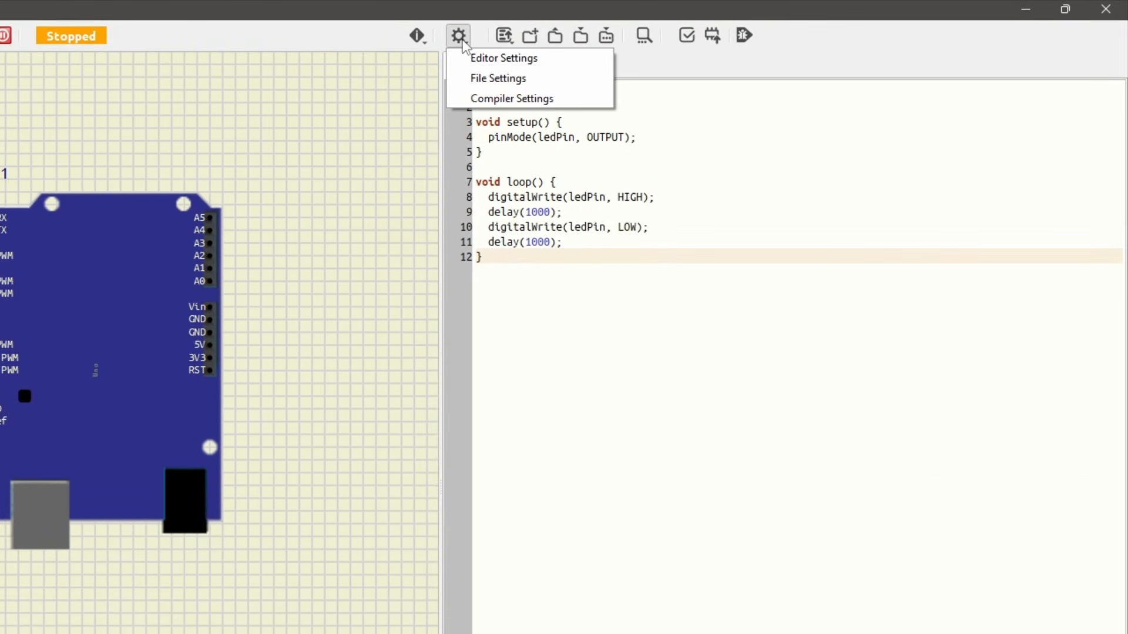
left_click(491, 77)
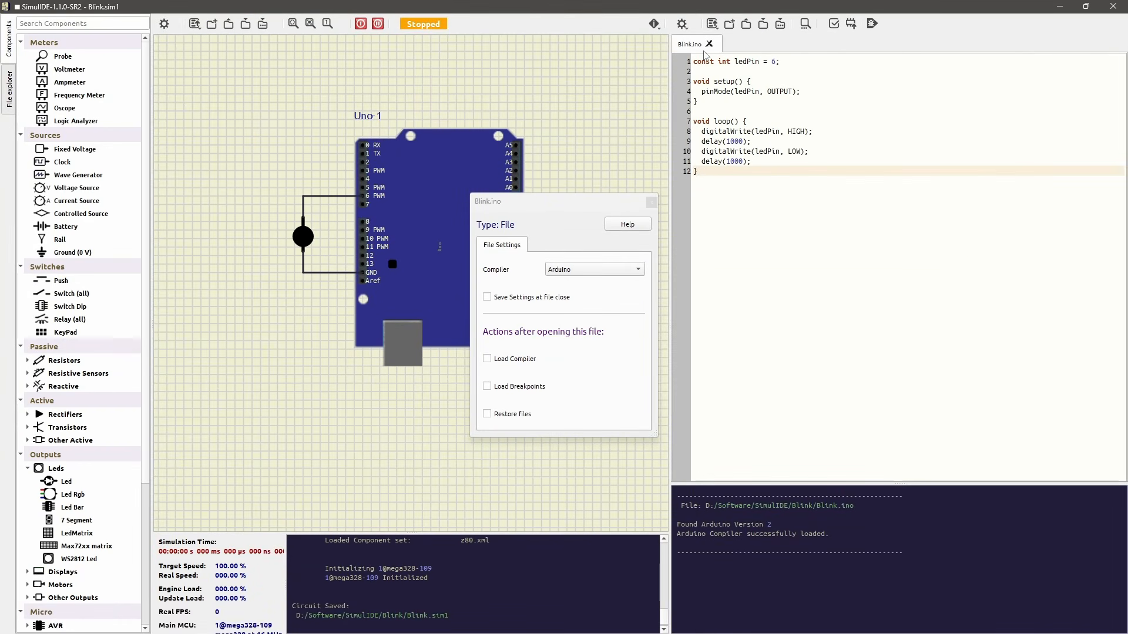
left_click(630, 272)
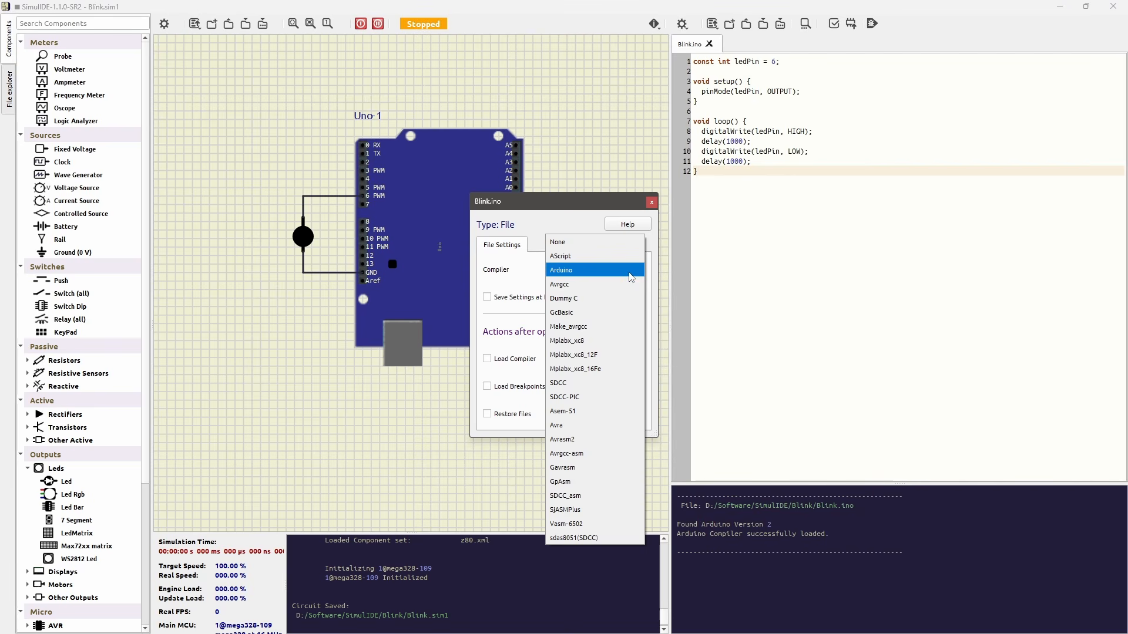
left_click(620, 275)
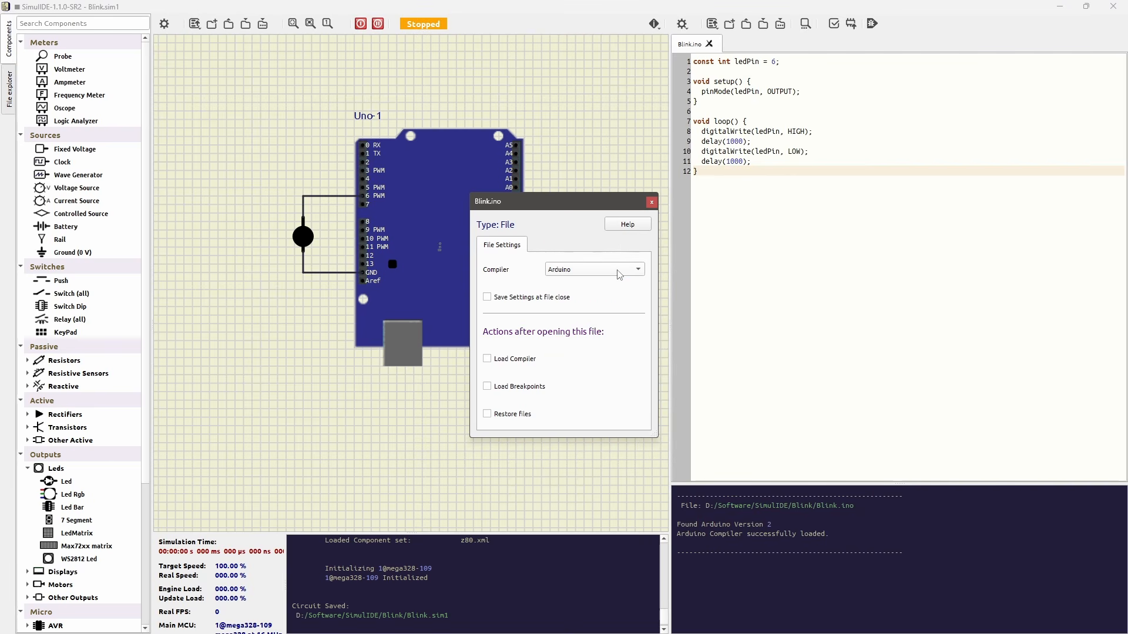
left_click(651, 203)
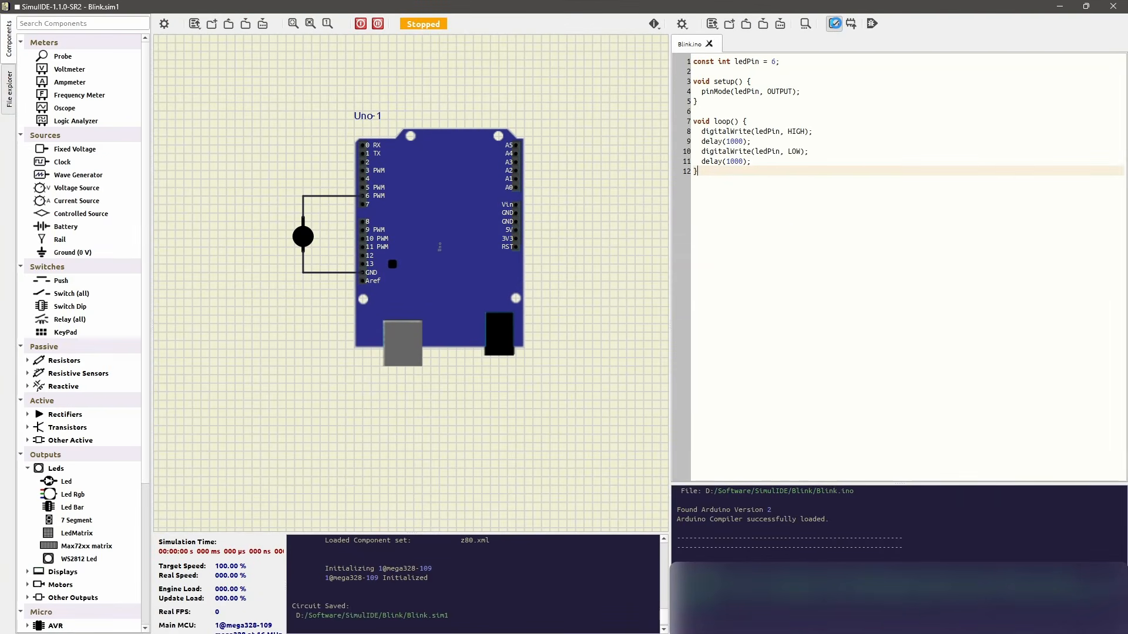
Compile and upload the Blink.ino sketch to the Uno board and start the circuit simulation
left_click(835, 25)
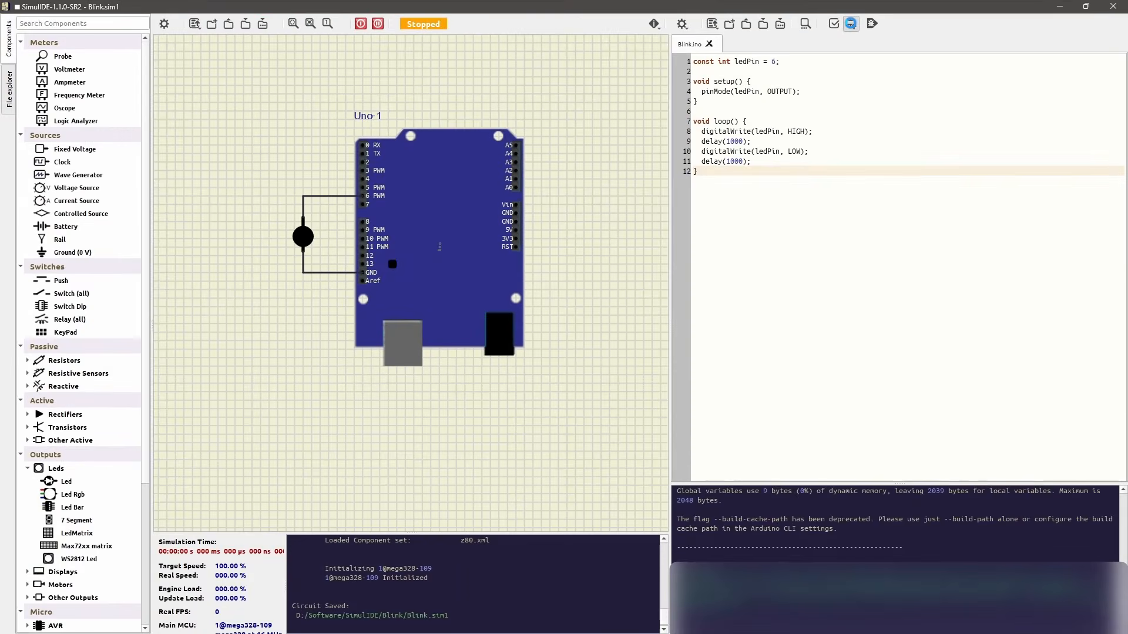
left_click(851, 24)
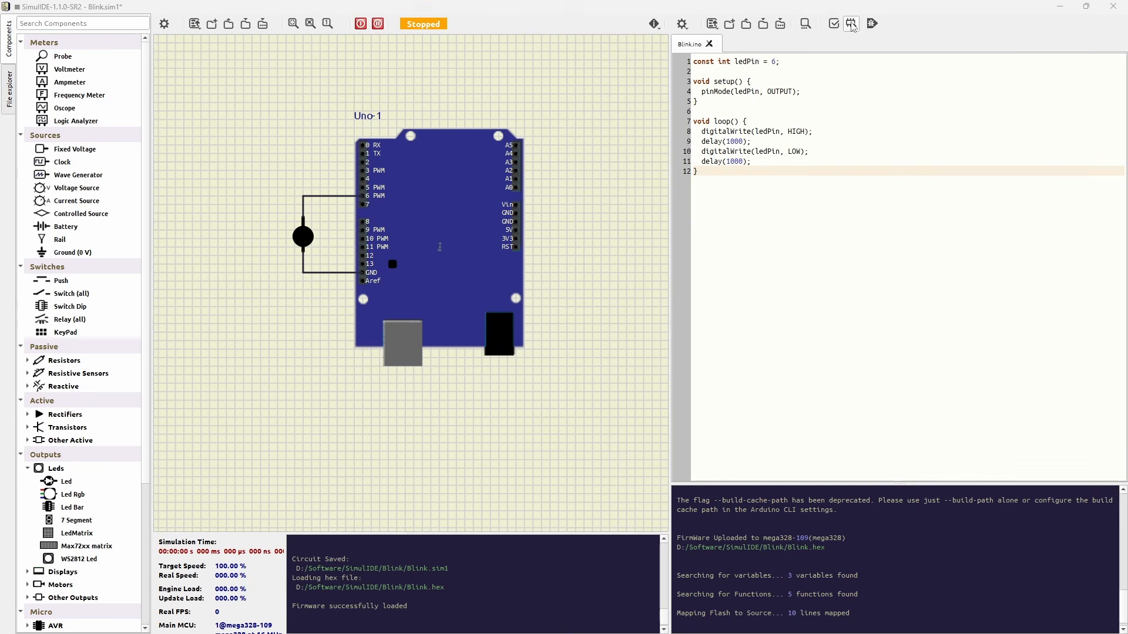
left_click(361, 24)
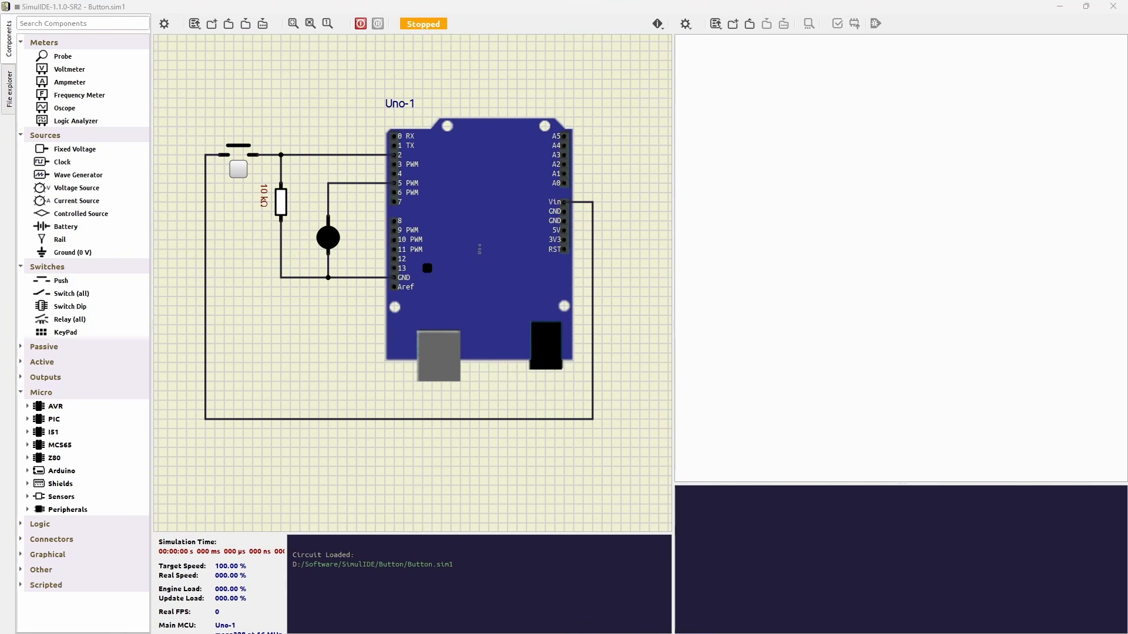
Open Button.hex in the code editor and upload it to the Uno board of the Button circuit
left_click_drag(999, 143, 734, 118)
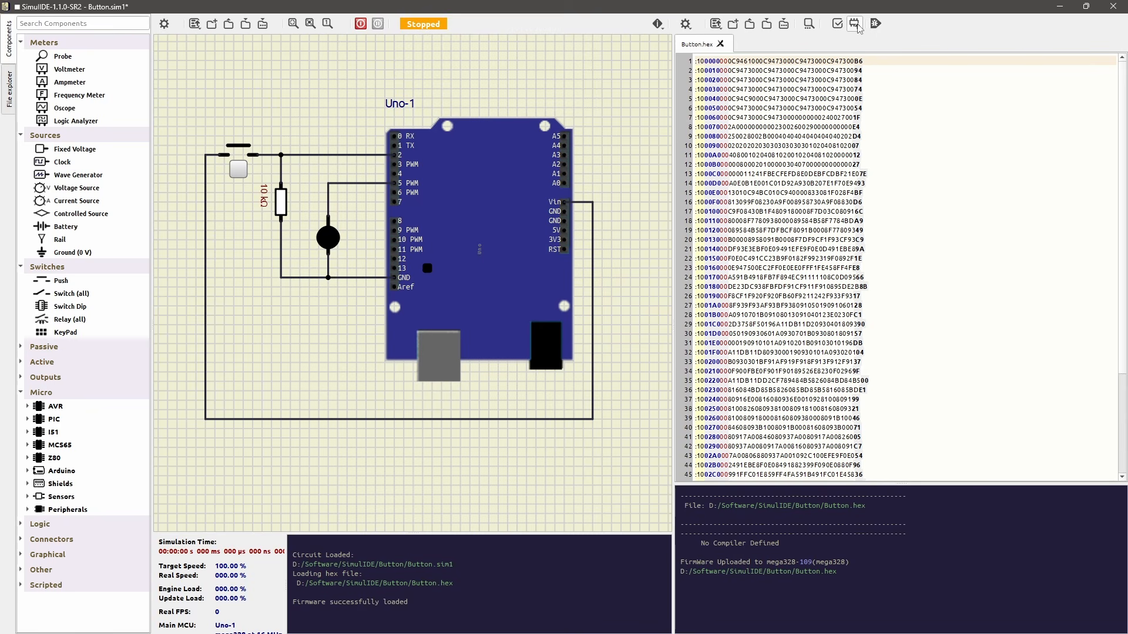
Run the Button circuit simulation and operate the push button several times to test the LED
left_click(360, 24)
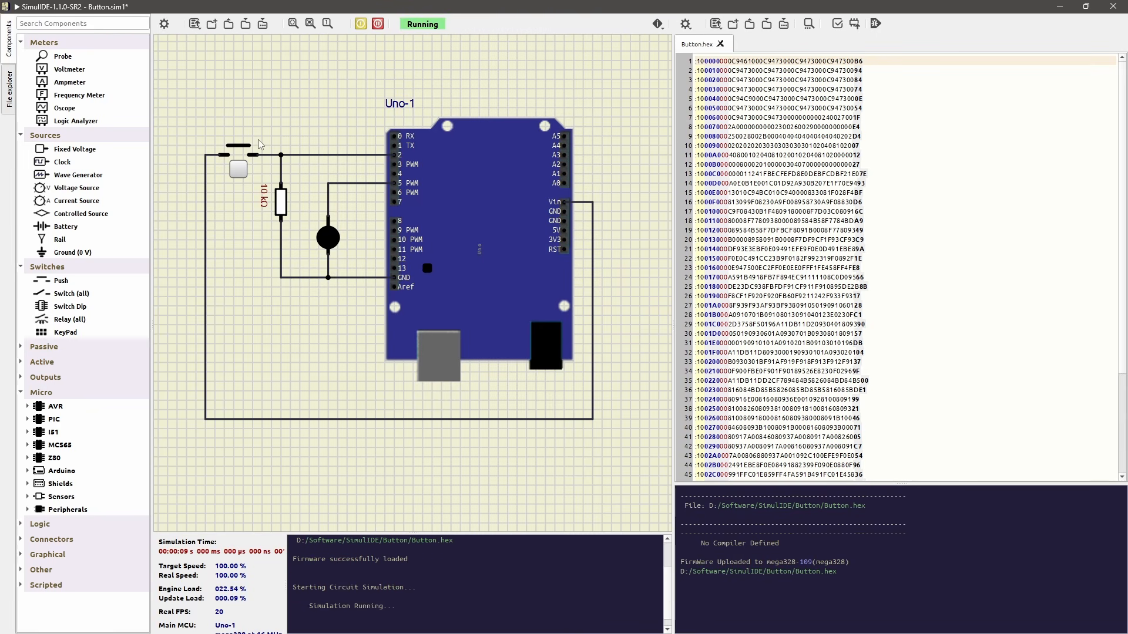
left_click(239, 173)
left_click(241, 175)
left_click(241, 174)
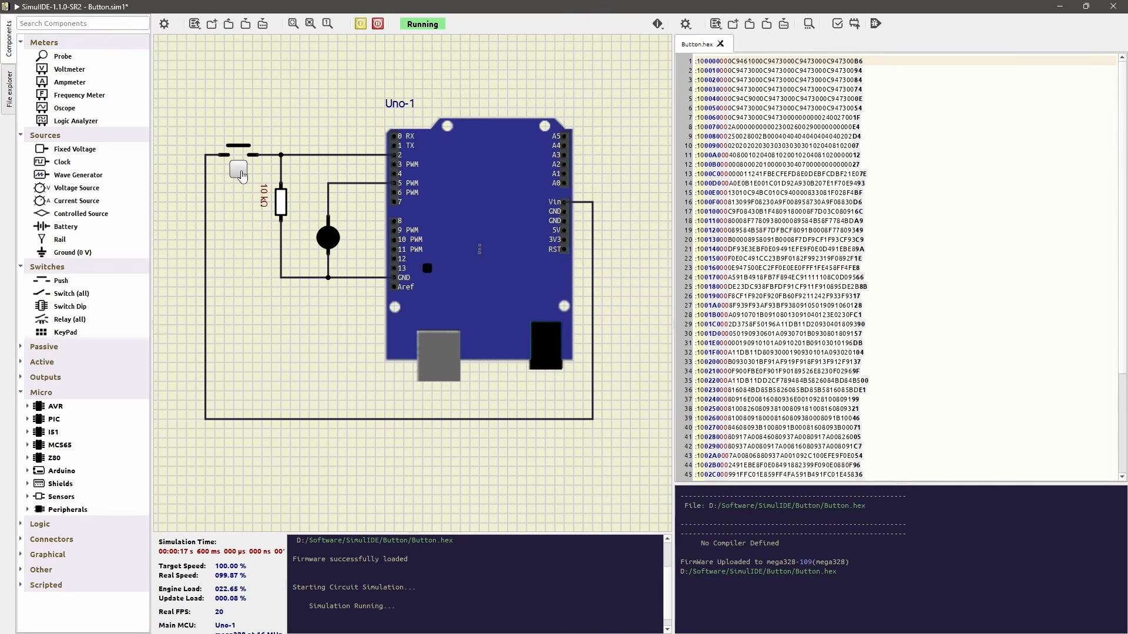